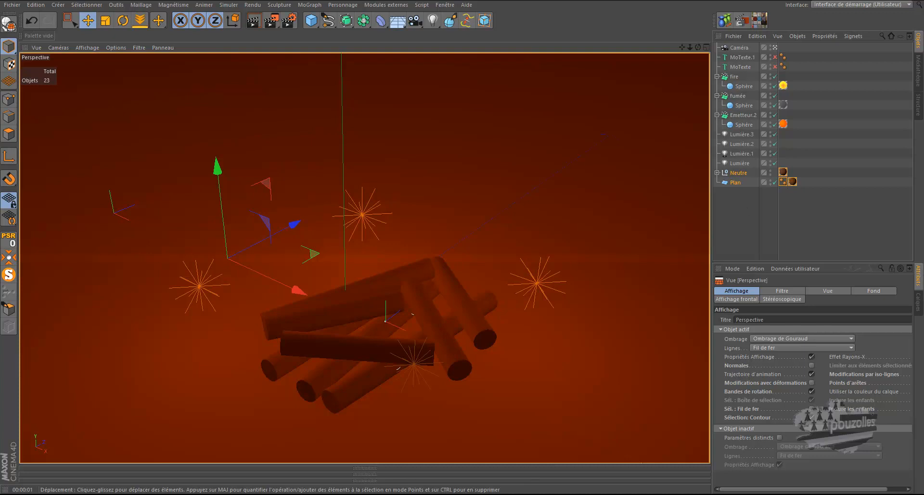
Step: Play the finished campfire animation and render a preview of the burning fire in the perspective view
left_click(545, 120)
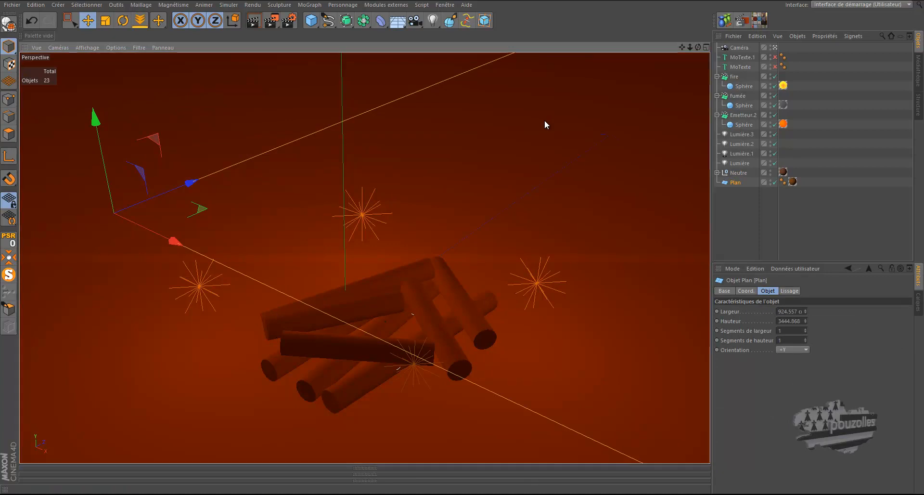
key("F8")
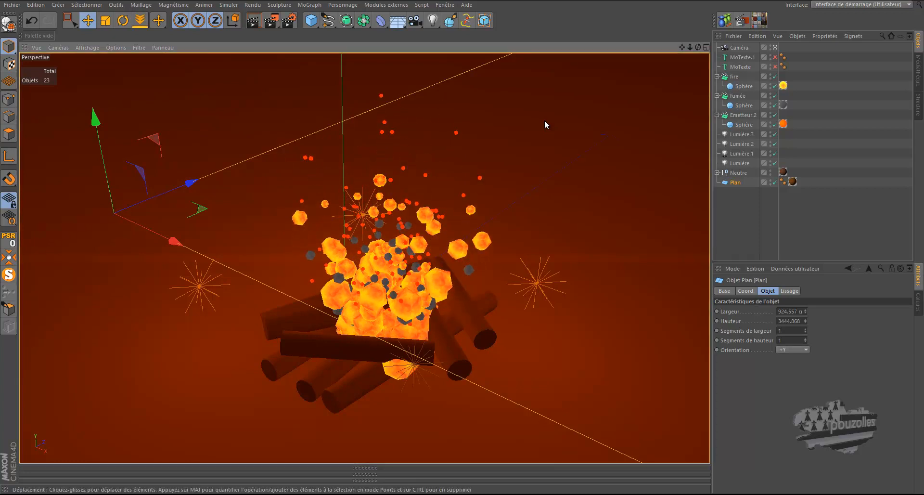
left_click(254, 21)
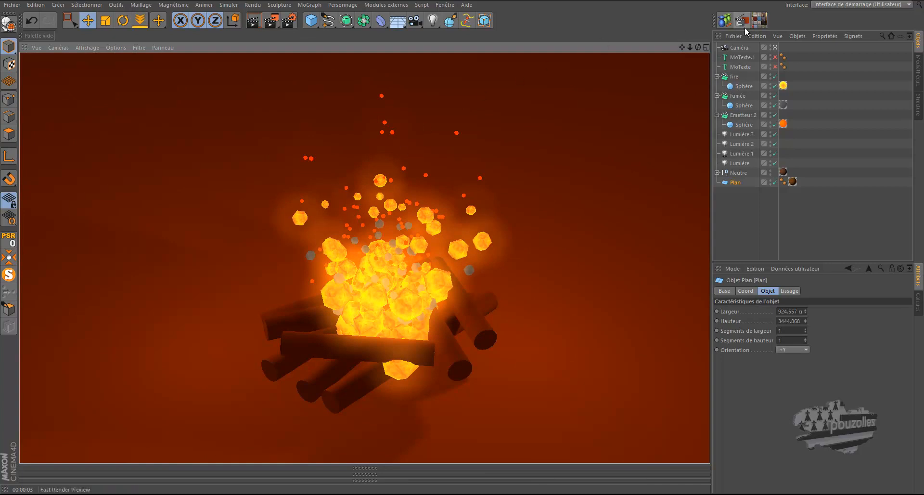
Step: Switch to the Sans titre 2 document, then collapse and select the top Neutre group containing the logs and ground
left_click(445, 6)
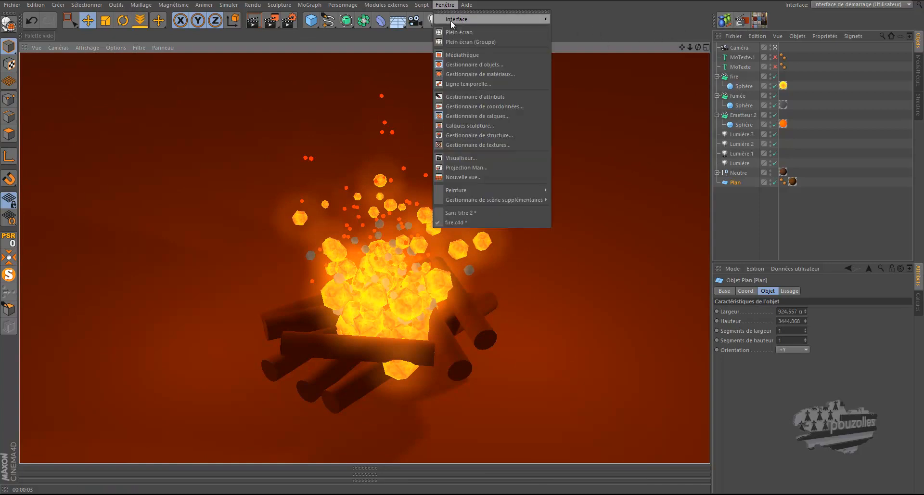
left_click(461, 212)
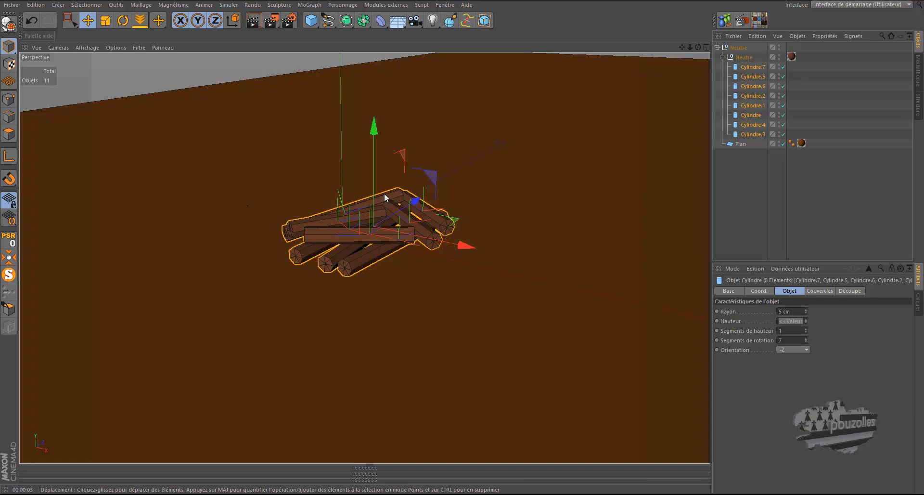
scroll(343, 216, "up", 3)
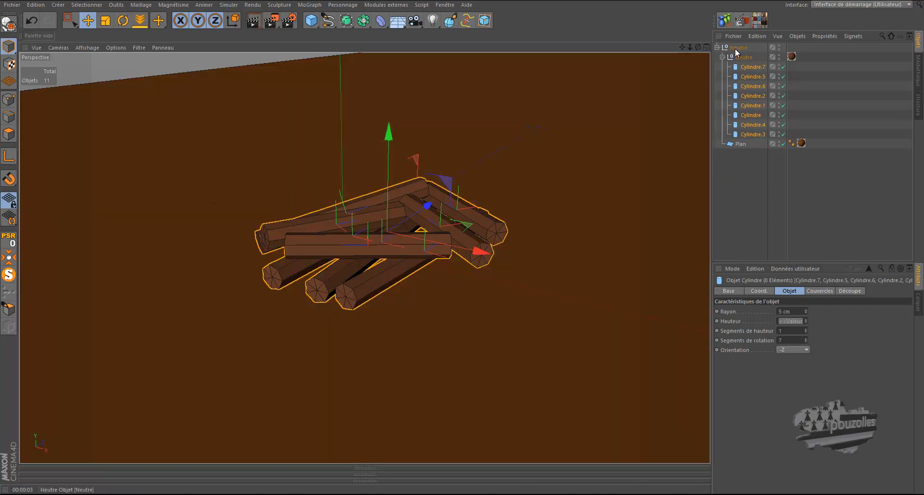
left_click(716, 47)
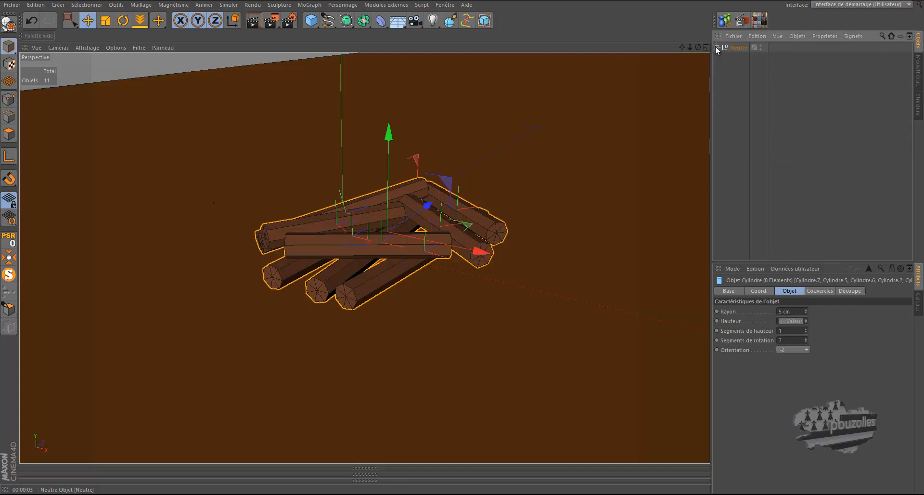
left_click(731, 47)
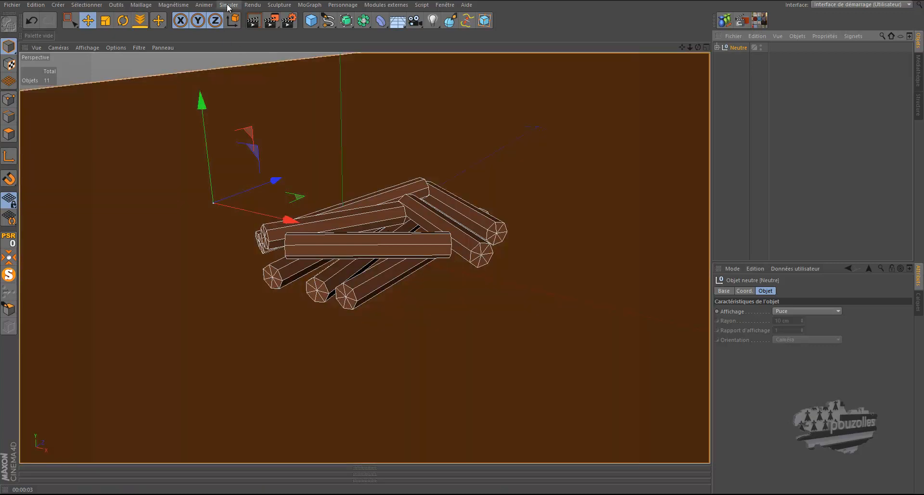
Step: Add a particle emitter and rotate it about its X axis so it lies flat beneath the logs, facing upward
left_click(228, 5)
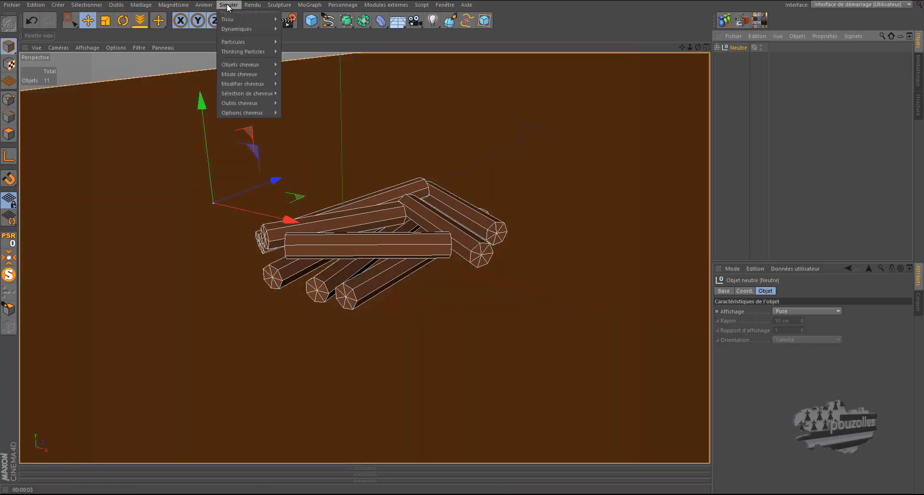
mouse_move(229, 30)
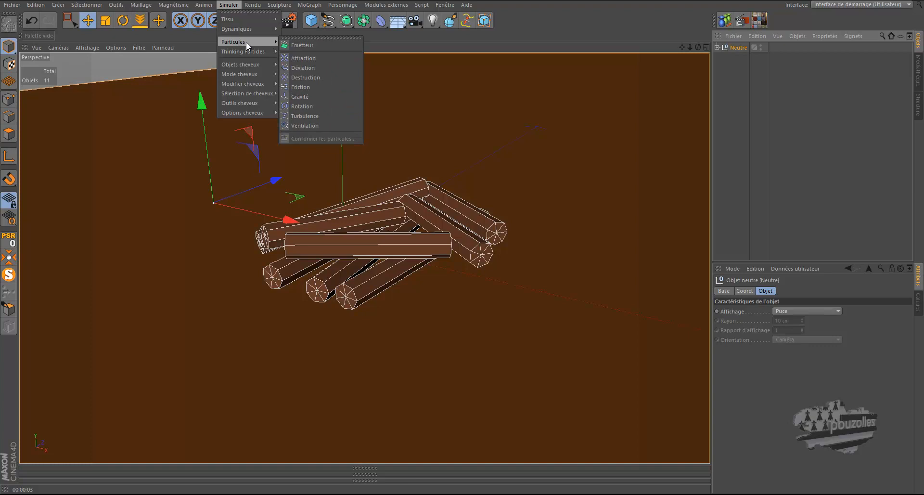
left_click(306, 45)
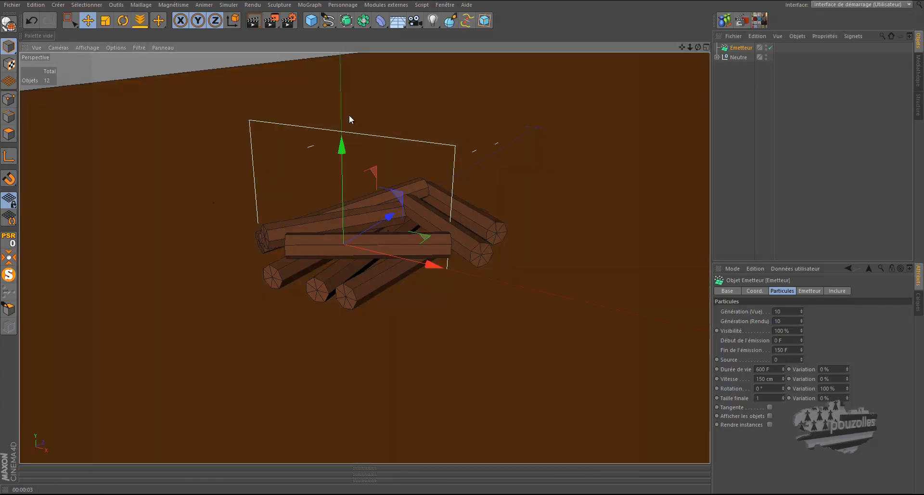
left_click_drag(460, 241, 461, 241, "alt")
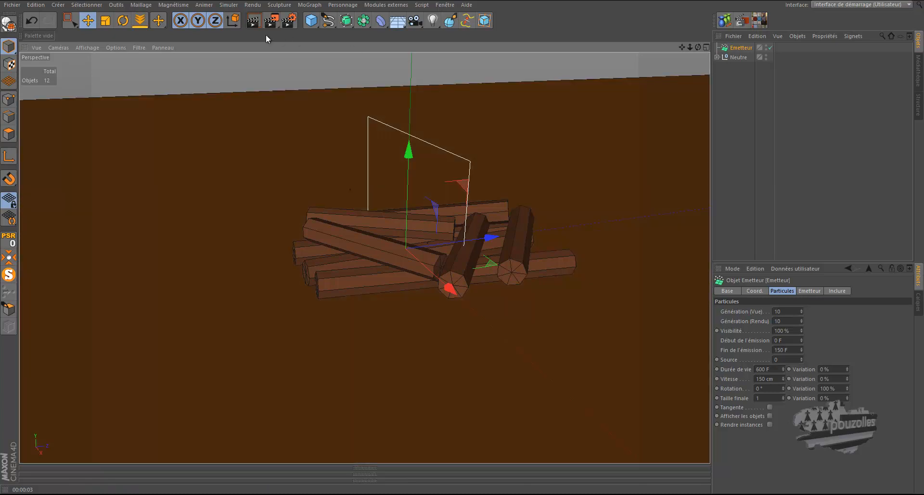
left_click(123, 21)
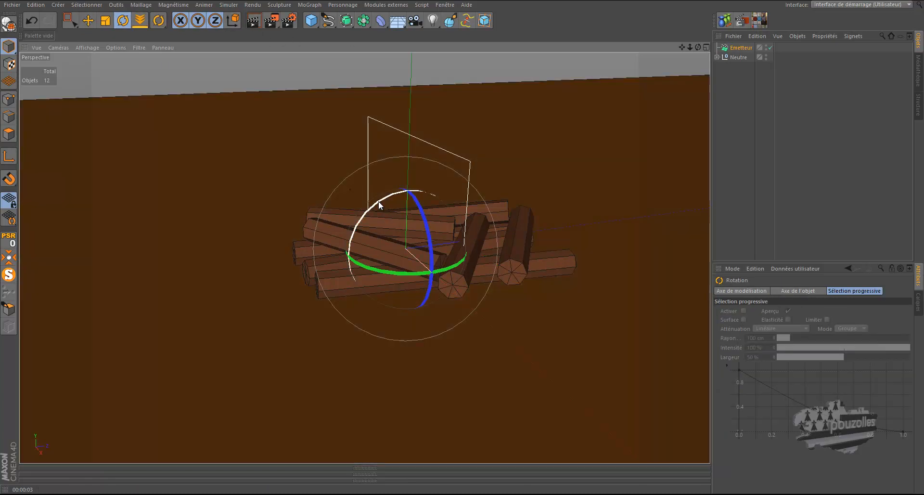
left_click_drag(379, 203, 345, 291)
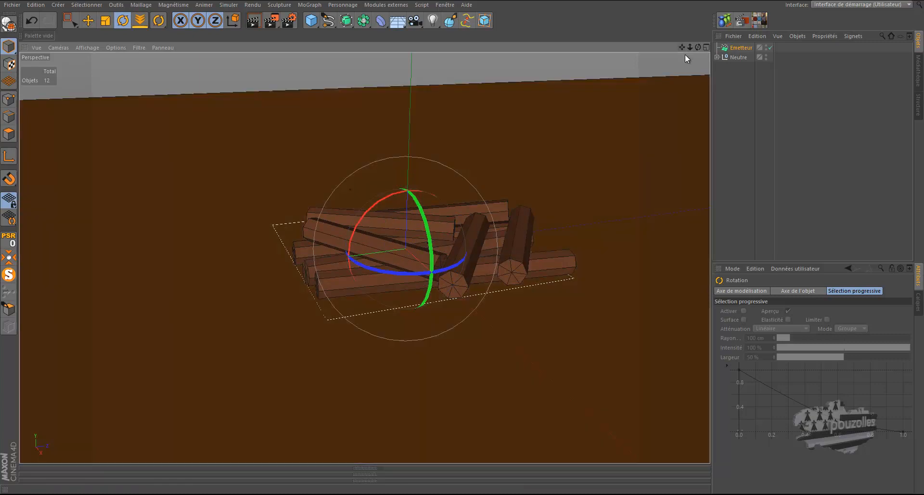
Step: Expand the Neutre group and set the orientation of the Cylindre.7 log to +Z
left_click(741, 48)
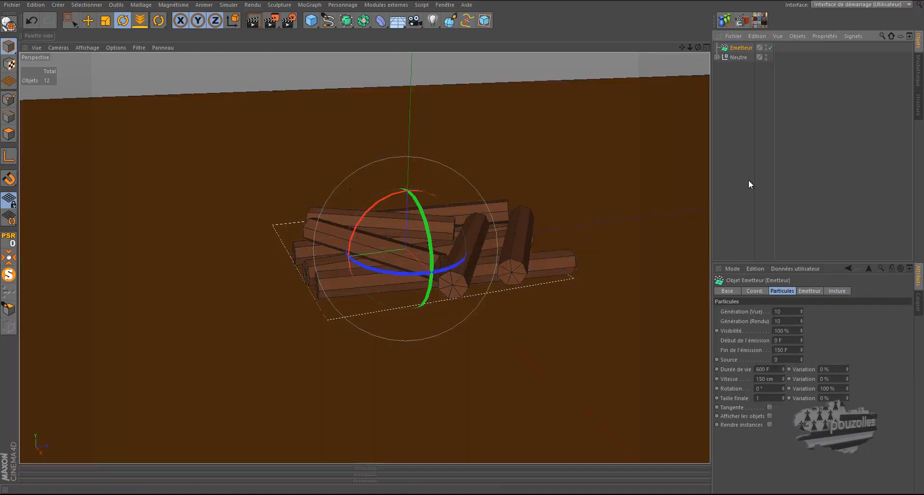
left_click(717, 57)
left_click(752, 76)
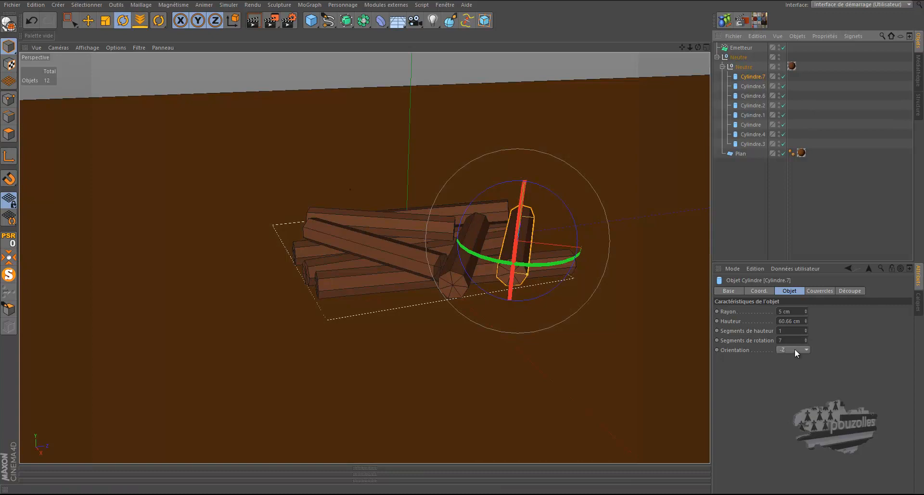
left_click(795, 350)
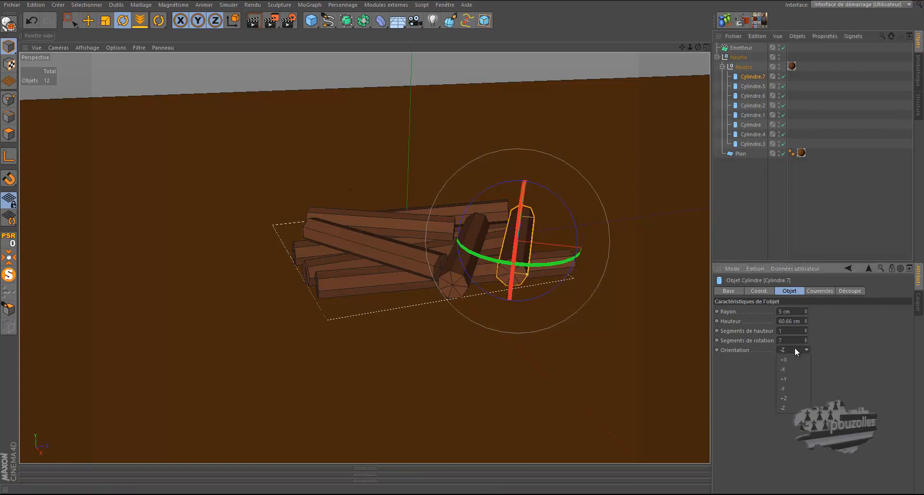
left_click(793, 397)
Step: Set the emitter's size to 36 cm in X and 26 cm in Y
left_click(740, 48)
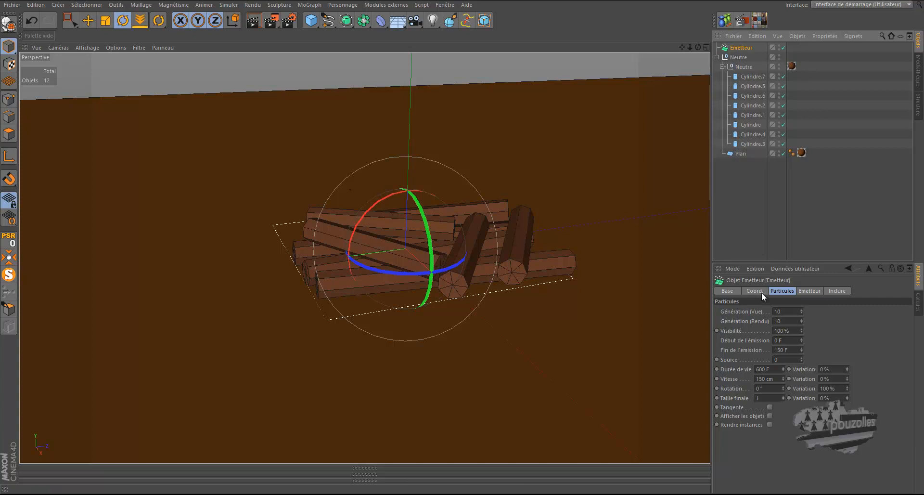
left_click(811, 291)
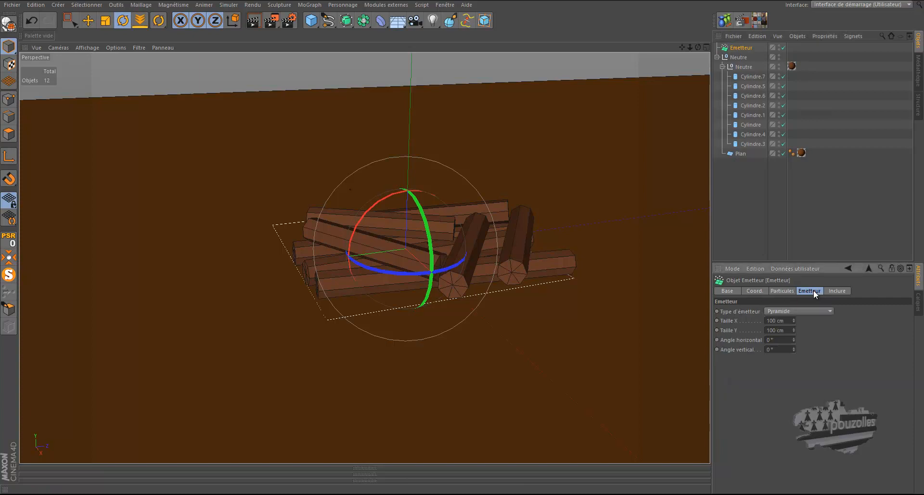
left_click(774, 320)
type("36")
left_click(778, 330)
type("26")
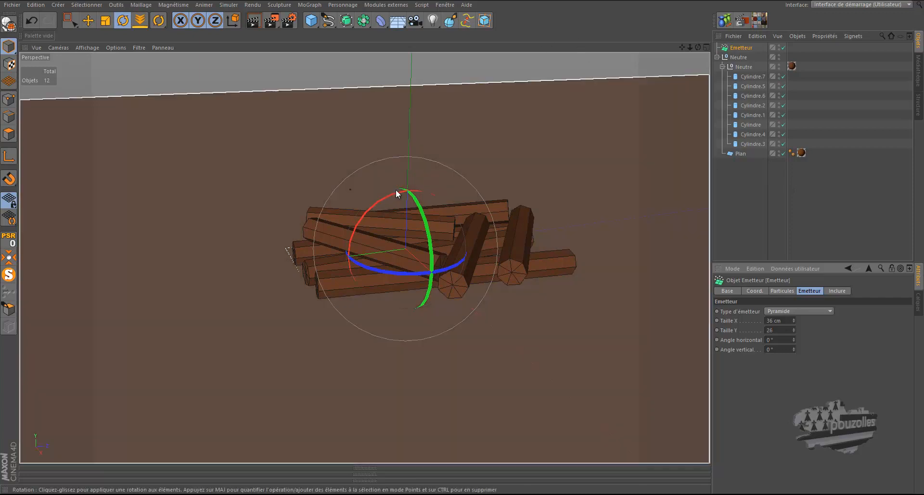
Step: In the top view, set the emitter's Y size to 36 cm
middle_click(395, 190)
middle_click(426, 192)
left_click_drag(361, 308, 360, 269)
scroll(359, 265, "up", 3)
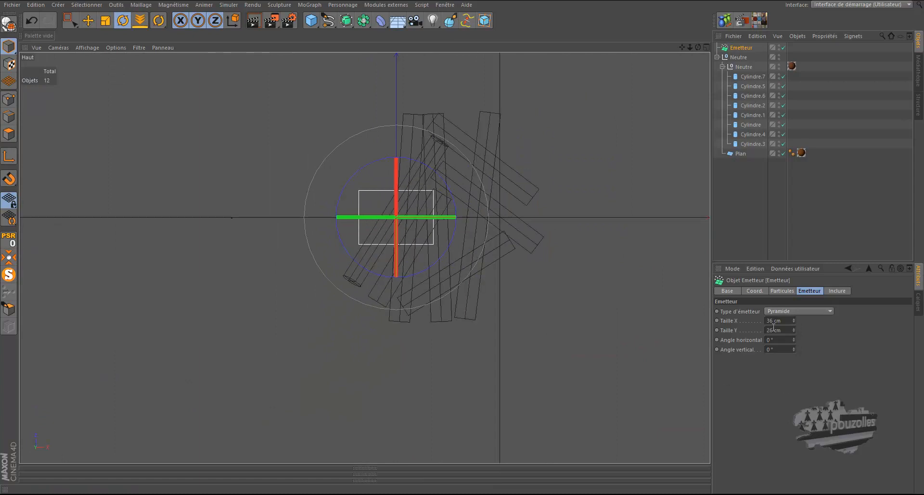
left_click_drag(770, 330, 768, 329)
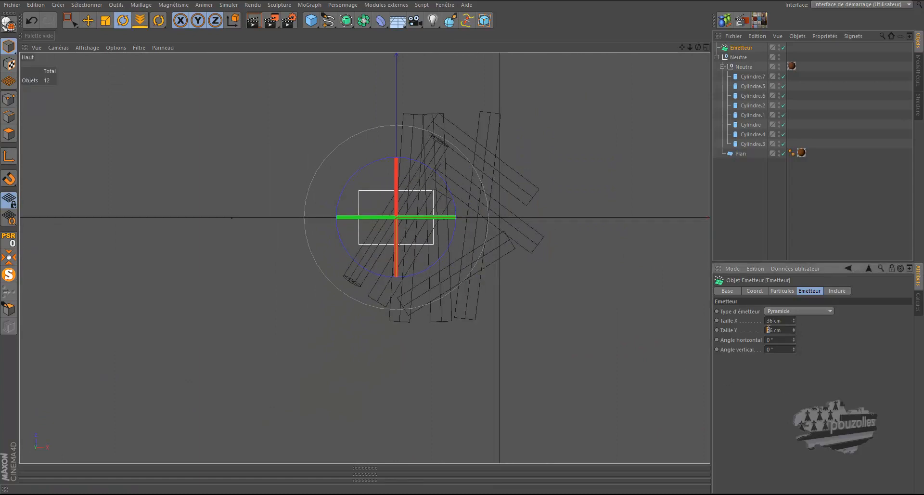
key("Return")
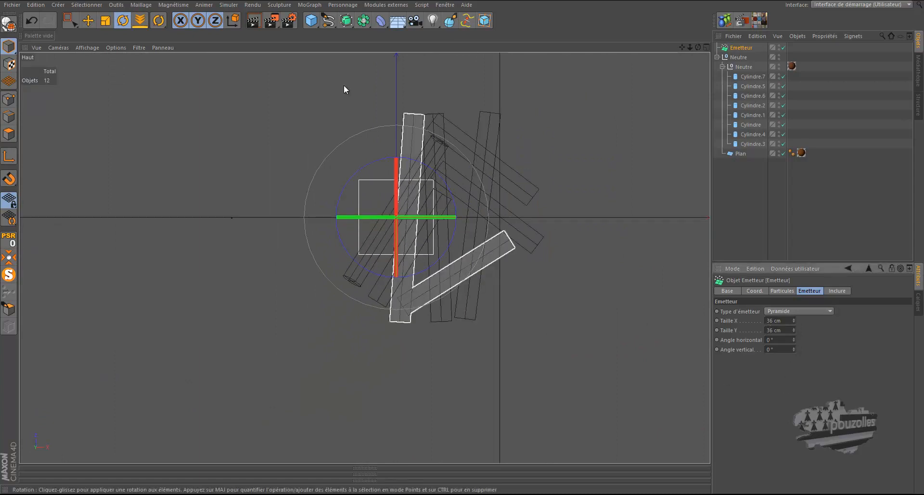
Step: Move the emitter along X to the middle of the log pile and raise it slightly above the ground in the front view
left_click(88, 20)
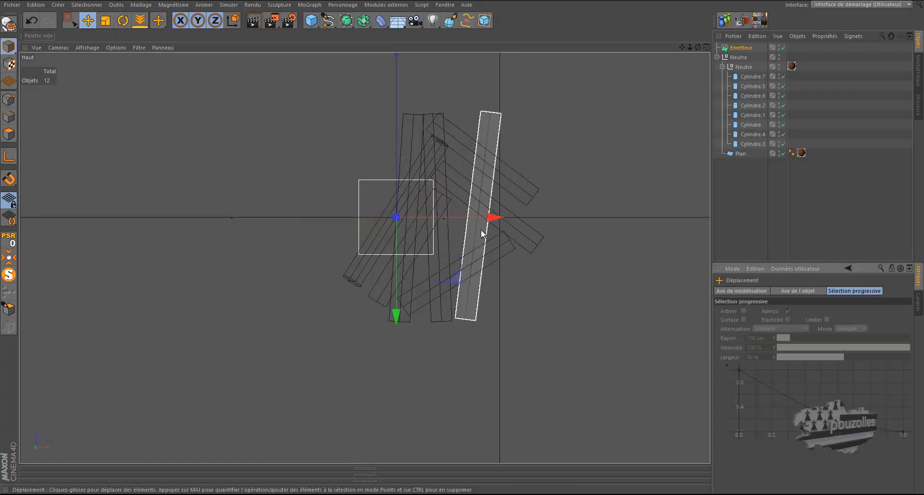
left_click_drag(484, 219, 538, 225)
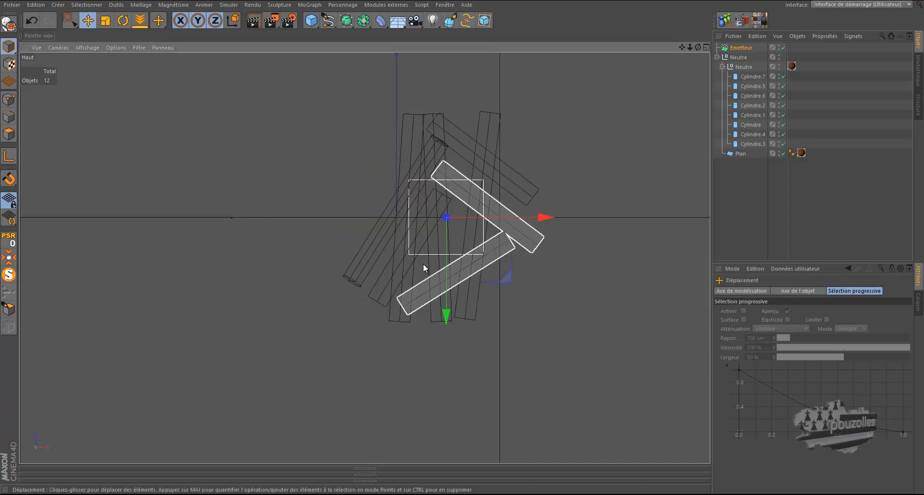
middle_click(350, 303)
middle_click(445, 360)
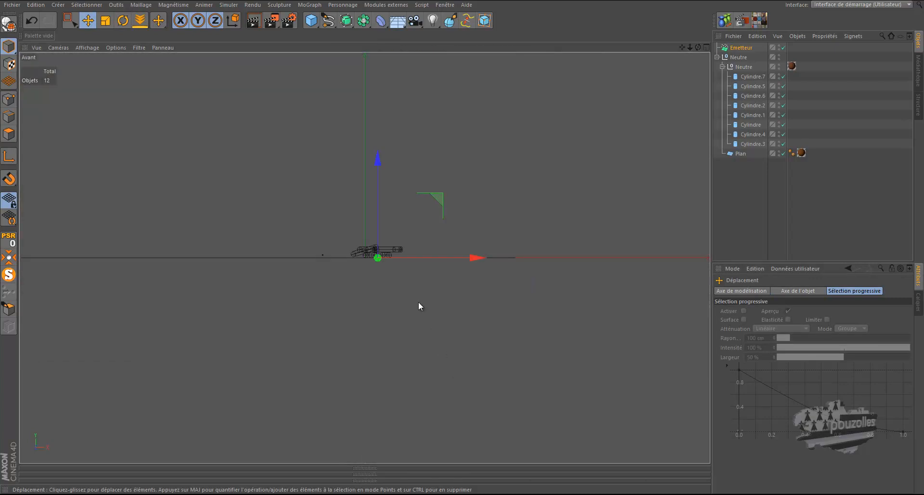
left_click_drag(363, 258, 384, 252)
scroll(385, 254, "up", 3)
left_click_drag(413, 183, 417, 161)
middle_click(268, 195)
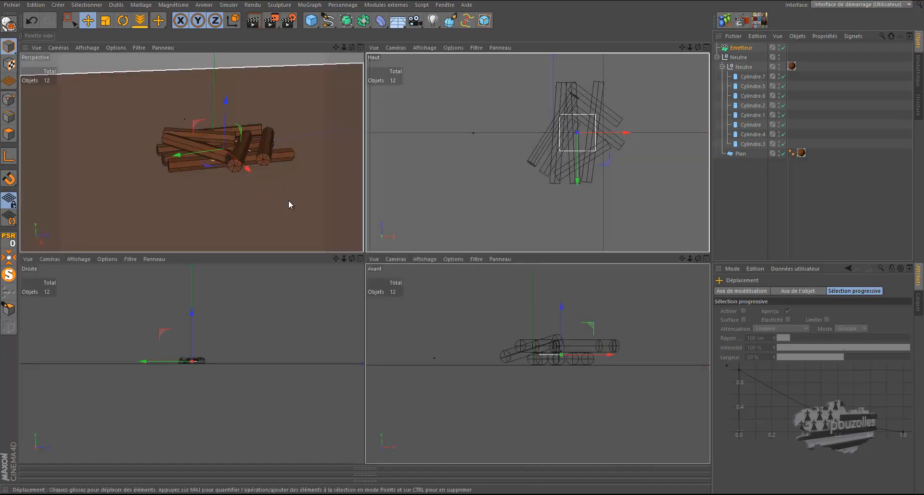
middle_click(290, 201)
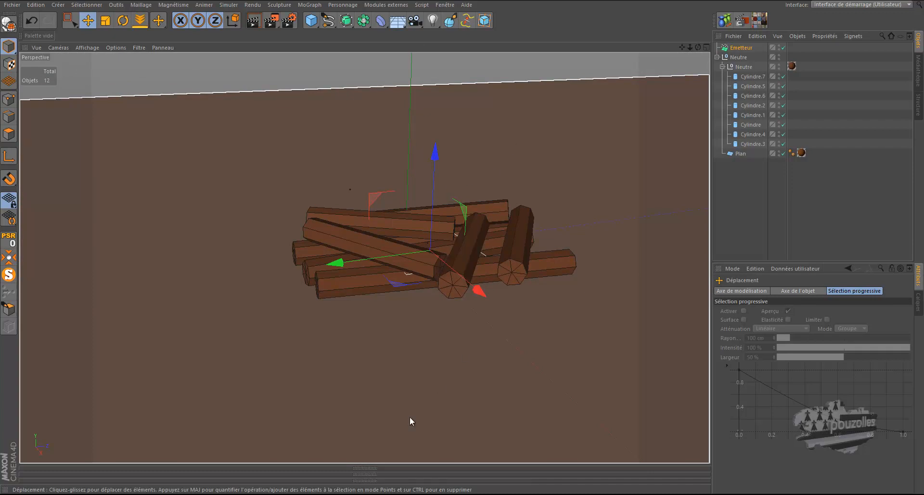
Step: Show the timeline, set the animation's end to frame 260 and extend the preview range to the full length
left_click(367, 467)
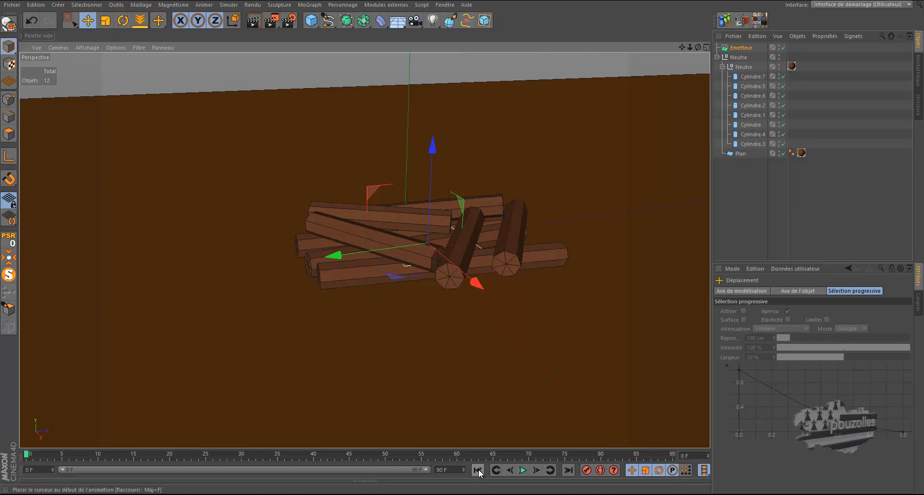
left_click(452, 470)
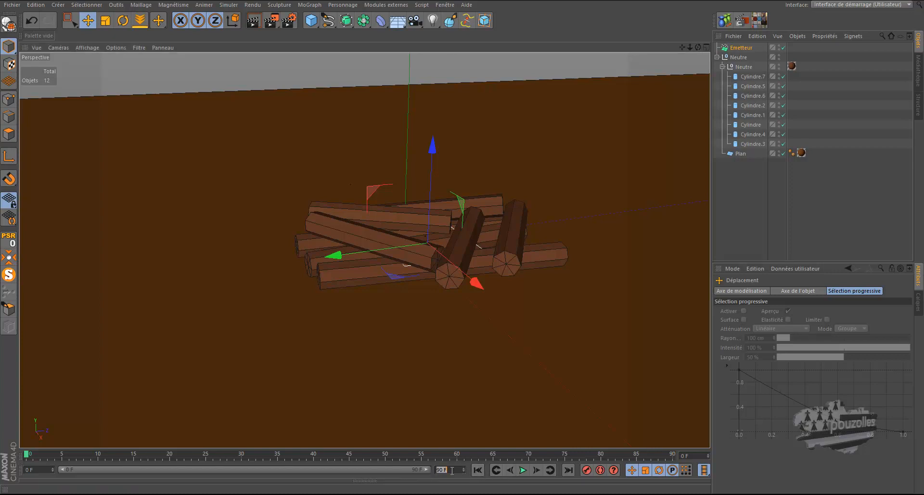
type("260")
key("Return")
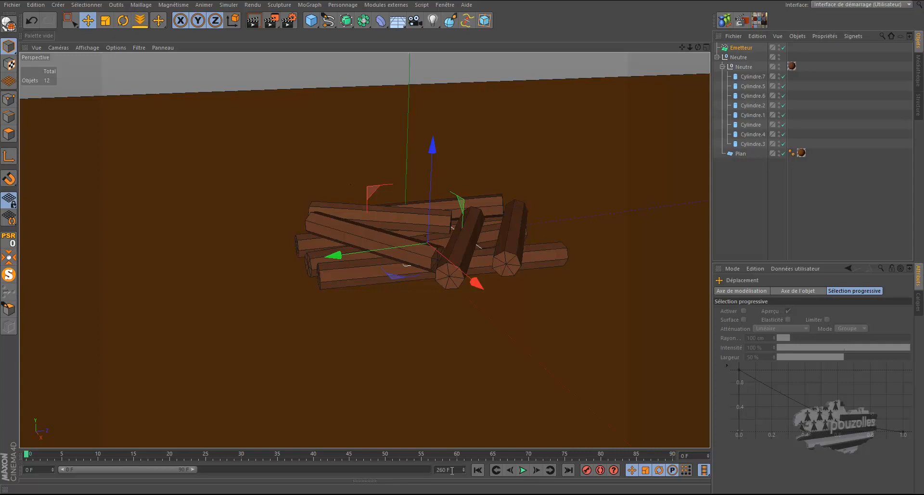
left_click_drag(196, 472, 436, 490)
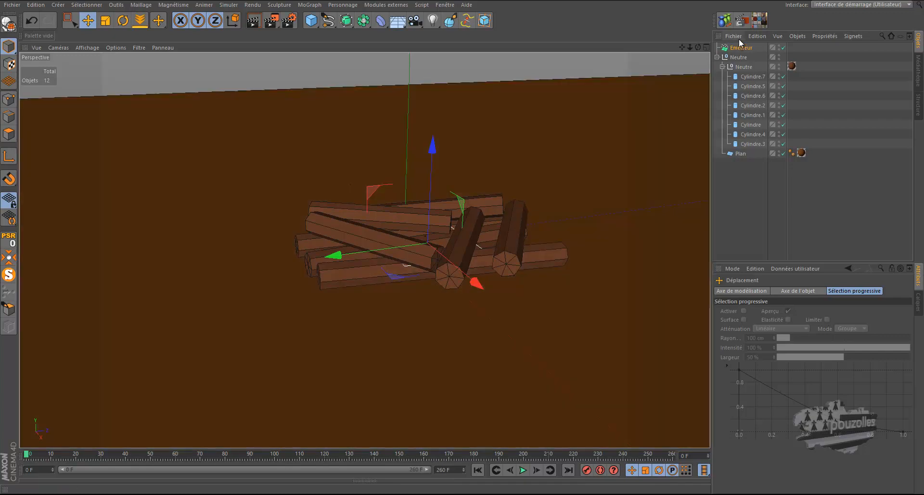
Step: Show the emitter's particle settings and play the animation to check the emission from the log pile
left_click(740, 48)
left_click(791, 291)
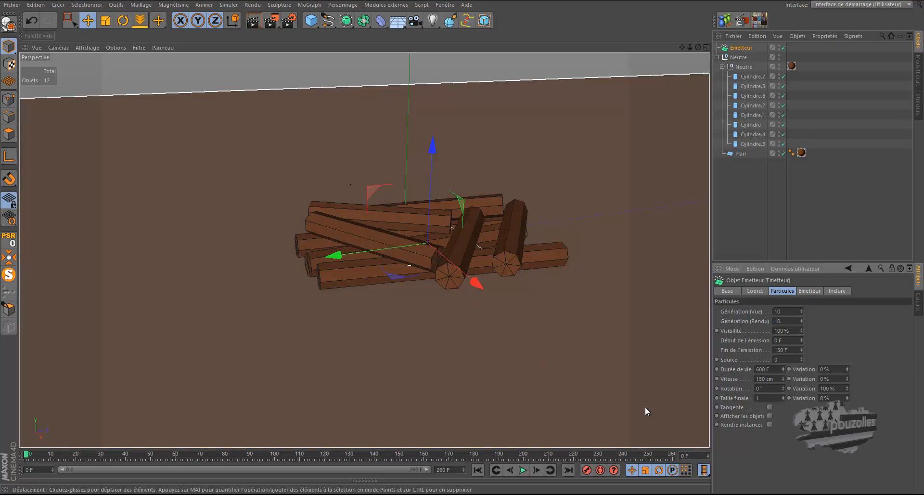
left_click(524, 471)
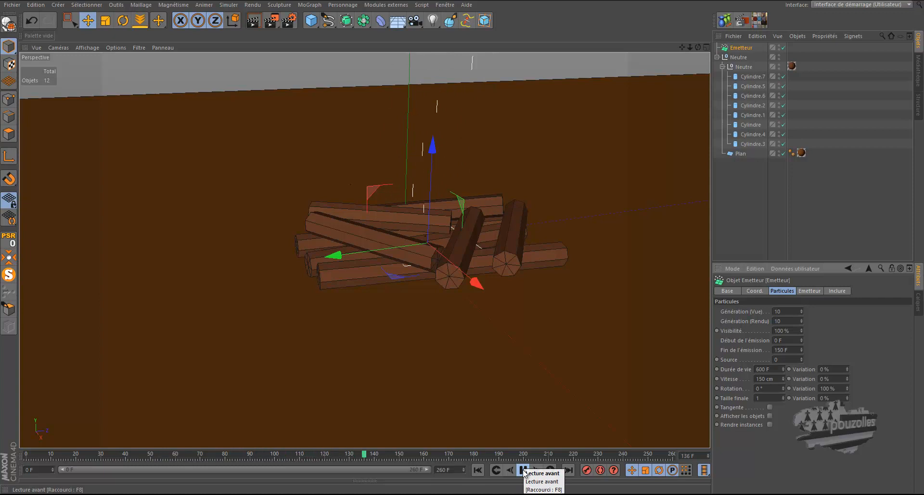
left_click(524, 470)
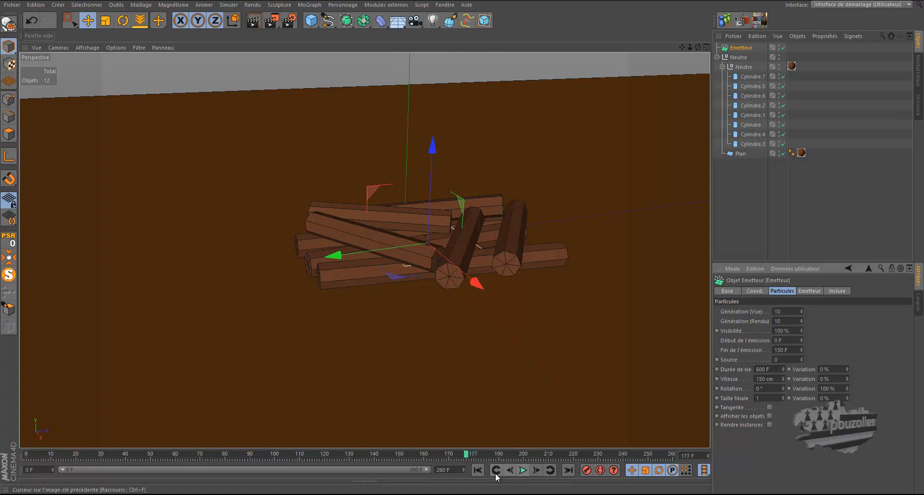
Step: Replay the emitter's particle animation from the first frame to examine the emission, and return to frame 0
left_click(478, 469)
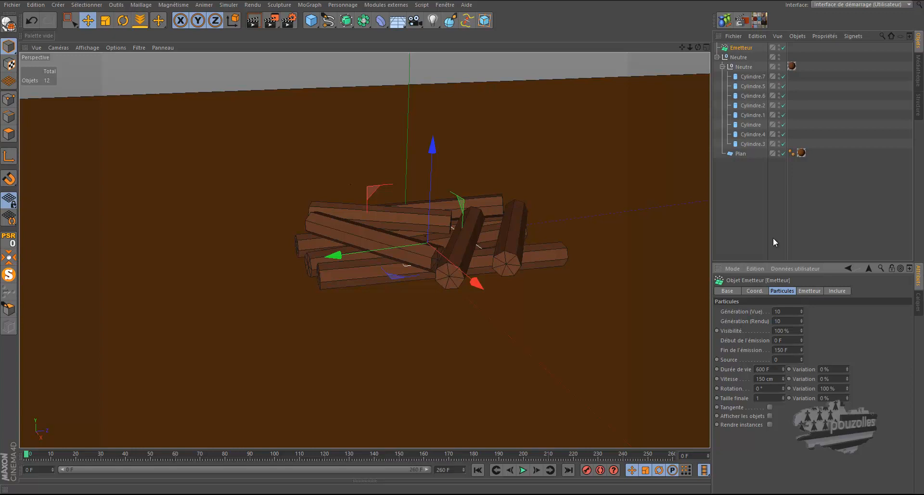
left_click(744, 49)
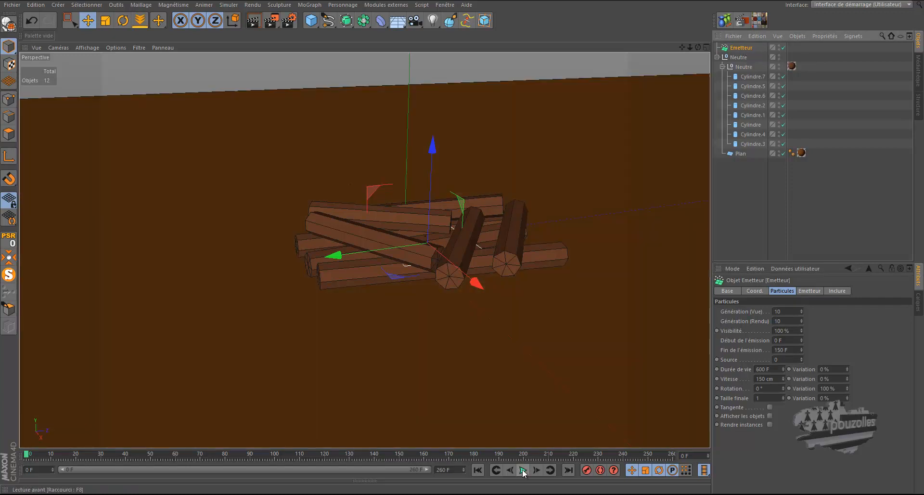
left_click(522, 470)
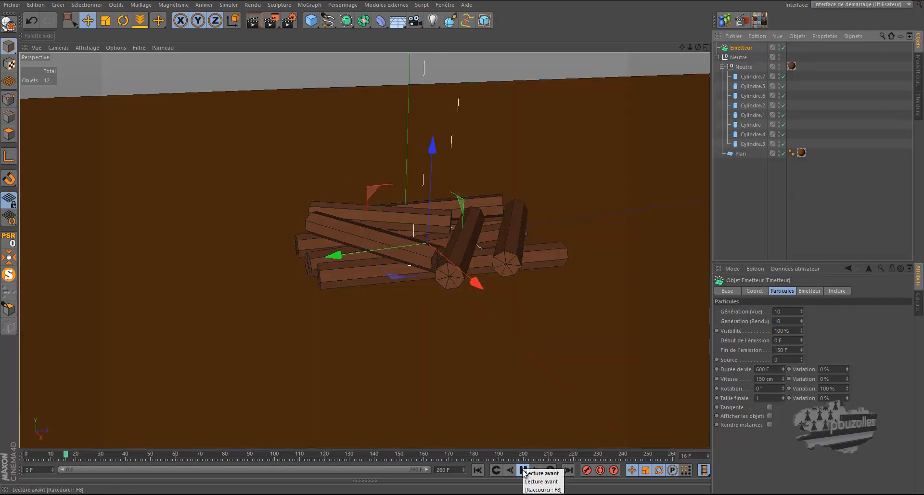
left_click(522, 469)
left_click(478, 470)
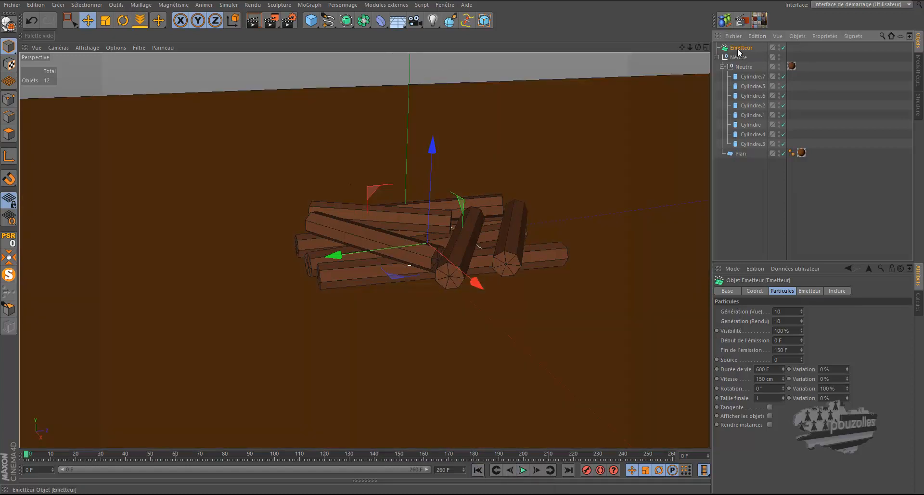
Step: Add a sphere primitive and raise it vertically until it clears the log pile
left_click(311, 20)
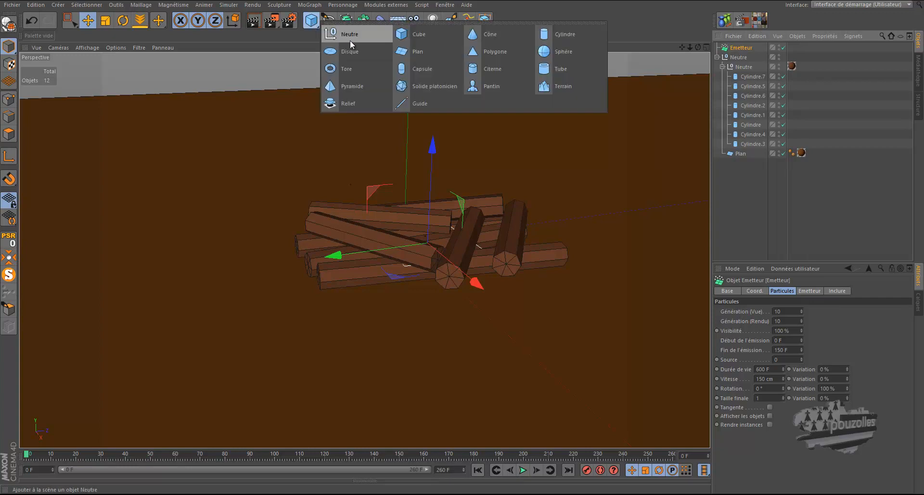
left_click(558, 51)
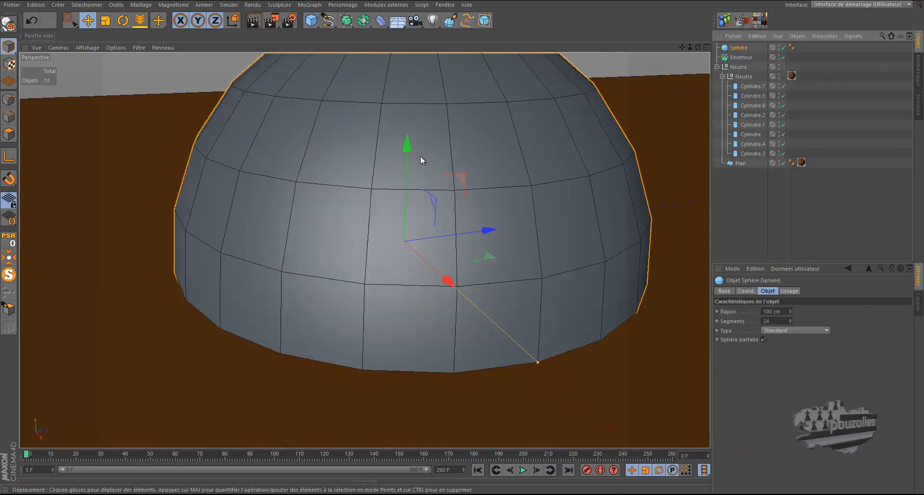
left_click_drag(407, 142, 462, 241)
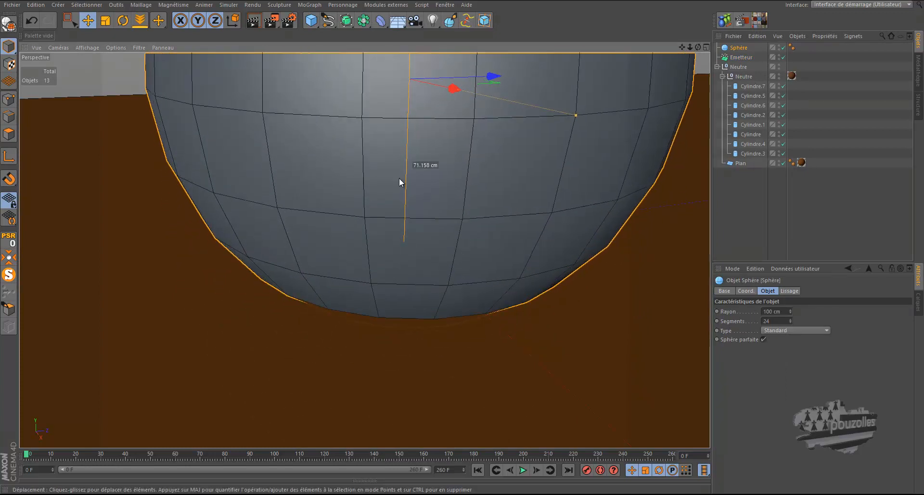
scroll(376, 318, "down", 5)
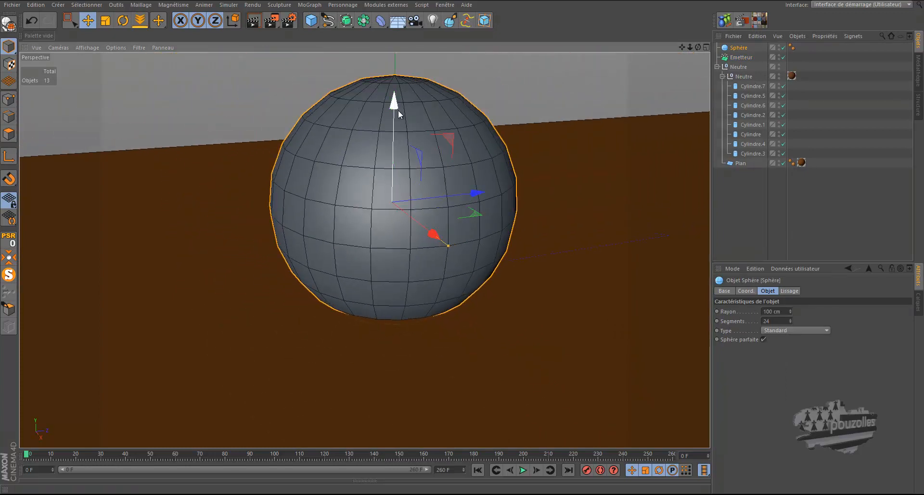
left_click_drag(398, 113, 397, 43)
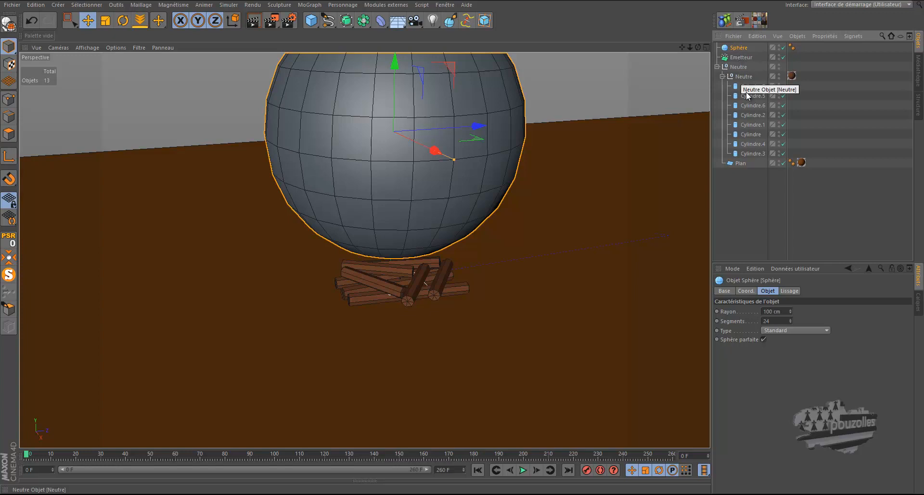
Step: Set the sphere's radius to 84 cm
left_click(775, 310)
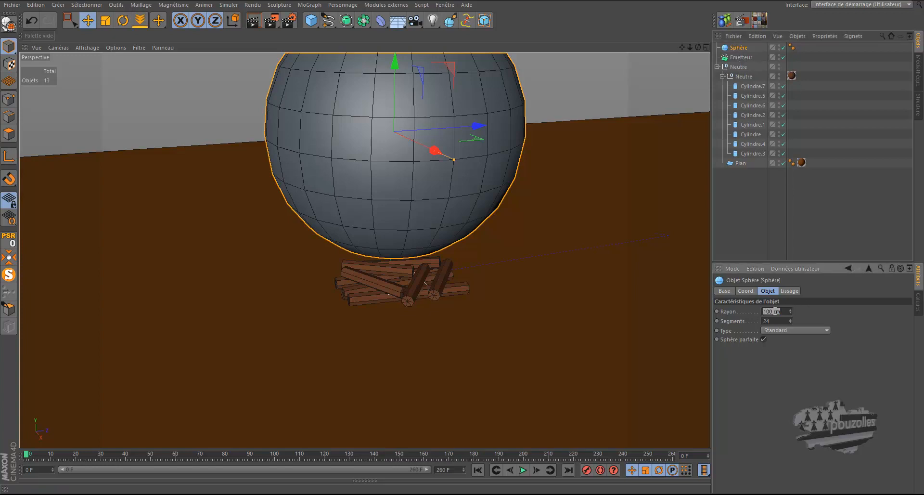
type("84")
key("Return")
Step: Change the sphere's type to Icosaèdre and set its radius to 8.4 cm
left_click(776, 321)
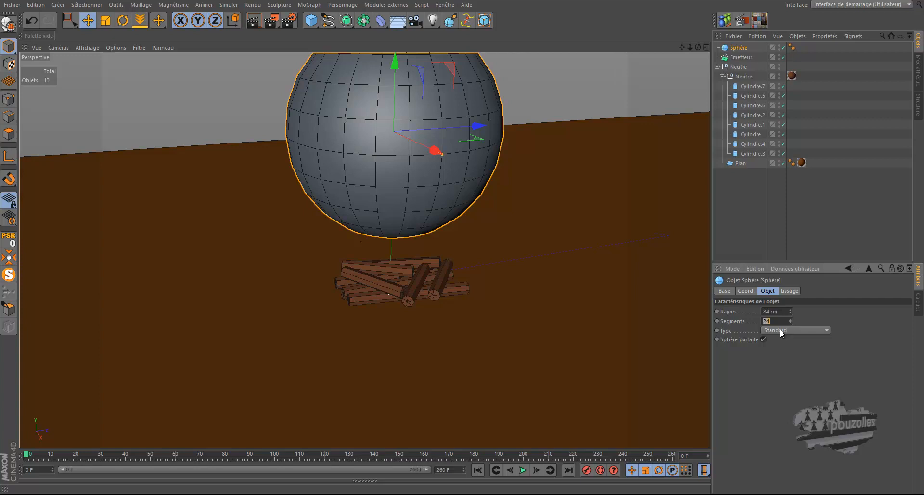
left_click(780, 331)
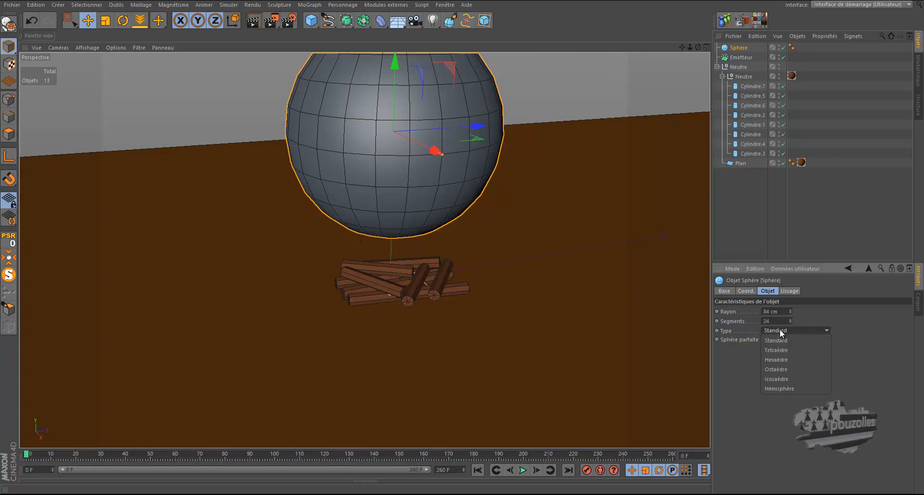
left_click(791, 379)
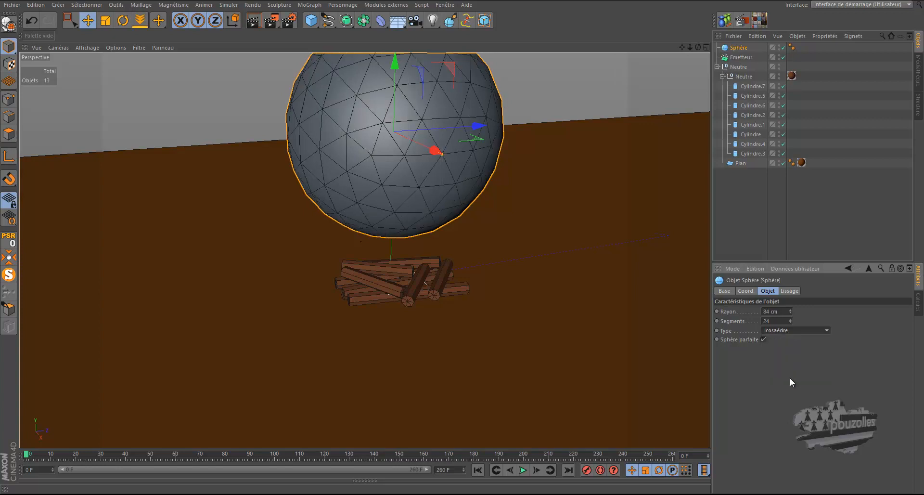
double_click(772, 311)
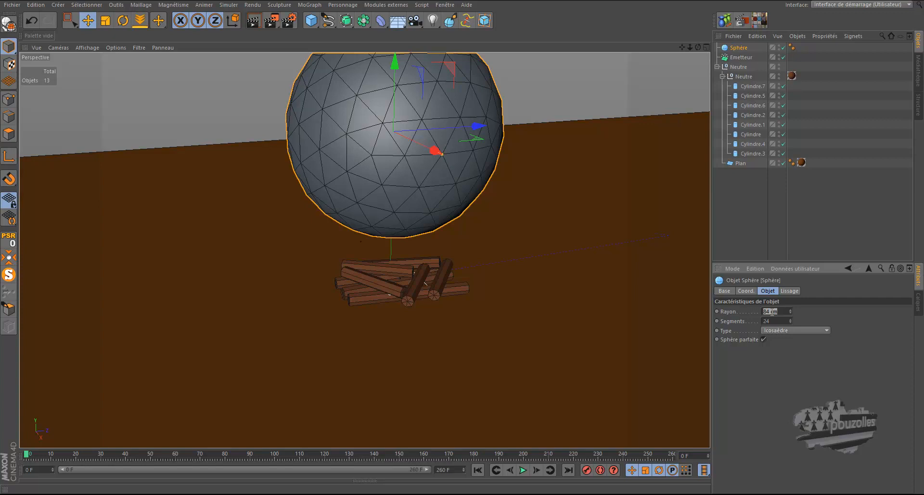
type("8")
key("Return")
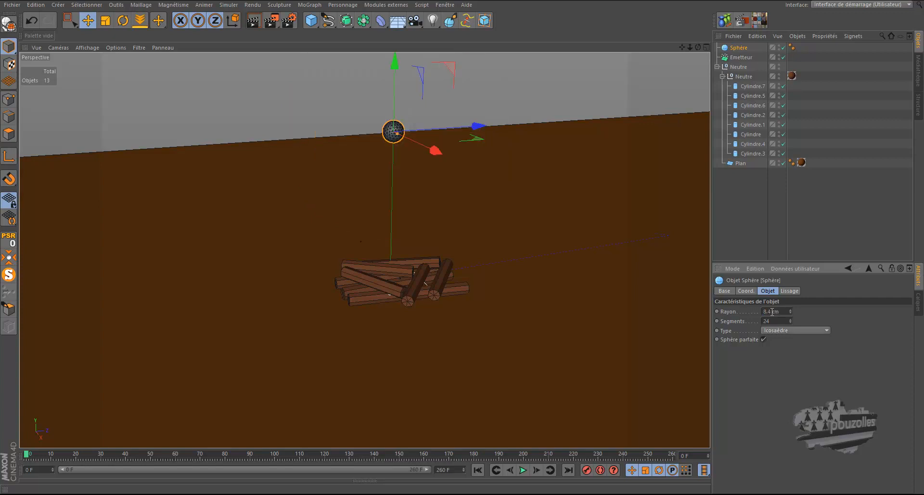
Step: Reduce the sphere's segments to 10
left_click(787, 331)
left_click(779, 320)
double_click(778, 319)
type("8")
key("Return")
left_click(792, 318)
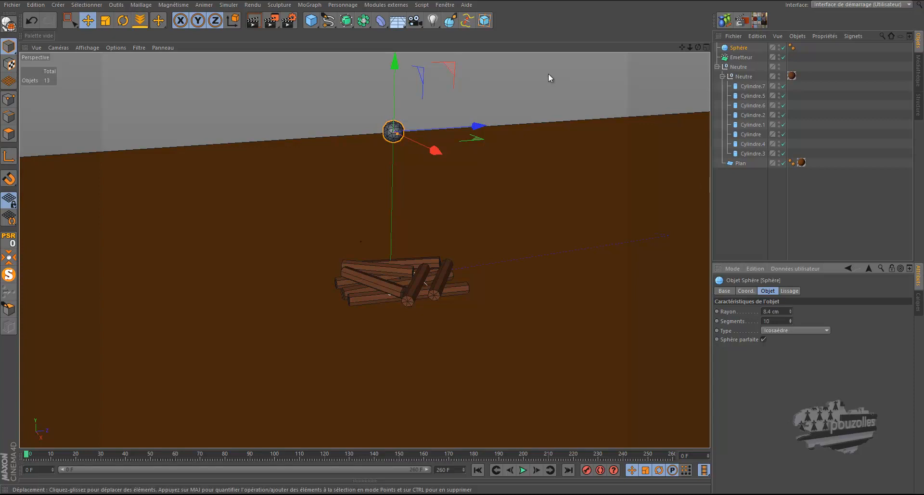
Step: Make the sphere a child of the emitter, play the animation briefly to check it, and return to frame 0
left_click_drag(697, 47, 462, 241)
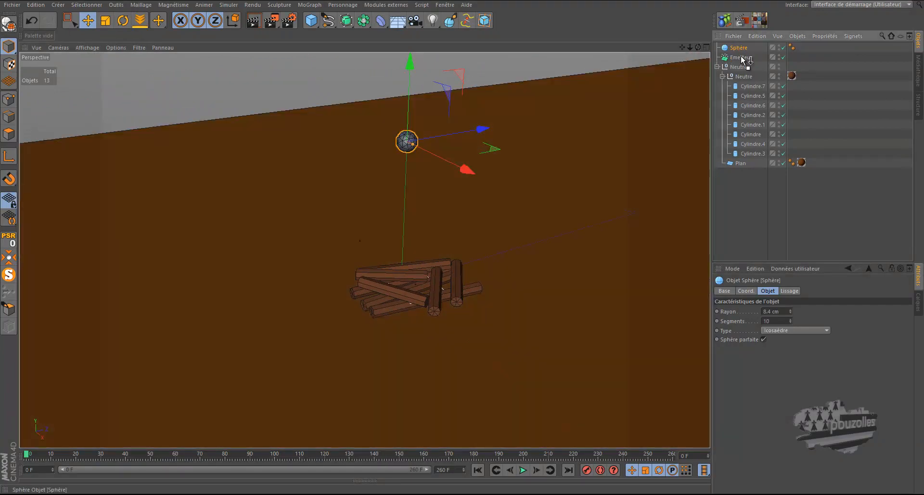
left_click_drag(739, 48, 743, 60)
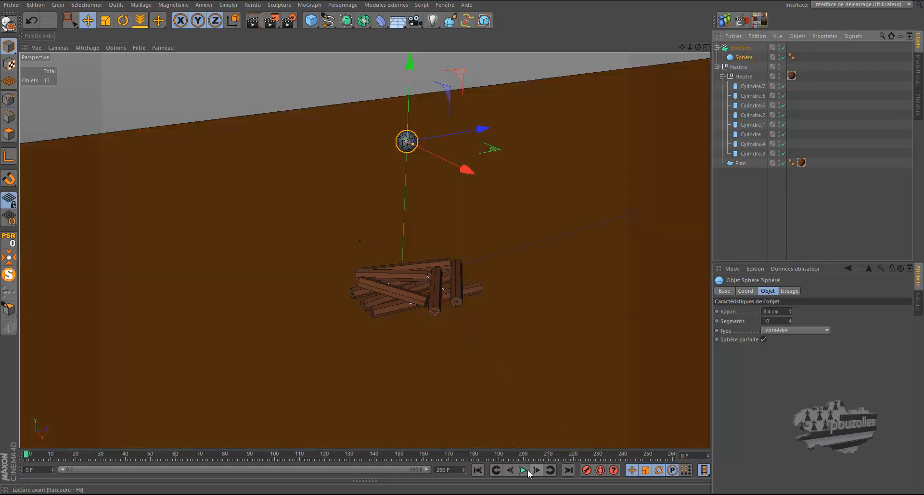
left_click(526, 470)
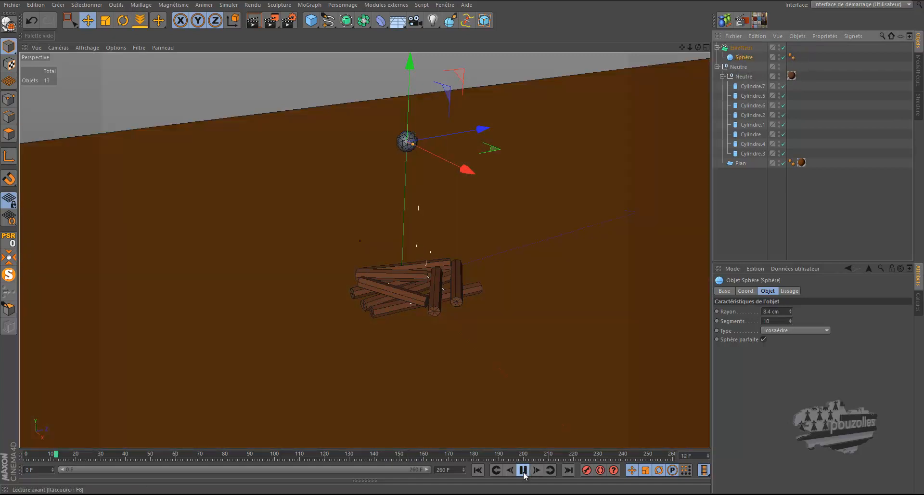
left_click(476, 471)
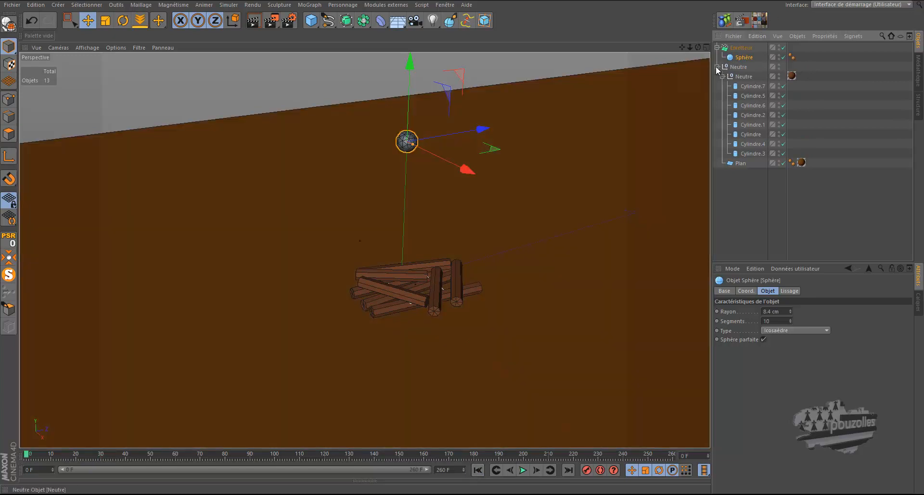
Step: Collapse the Neutre group in the object hierarchy and duplicate the emitter with its sphere twice
left_click(716, 67)
left_click(735, 49)
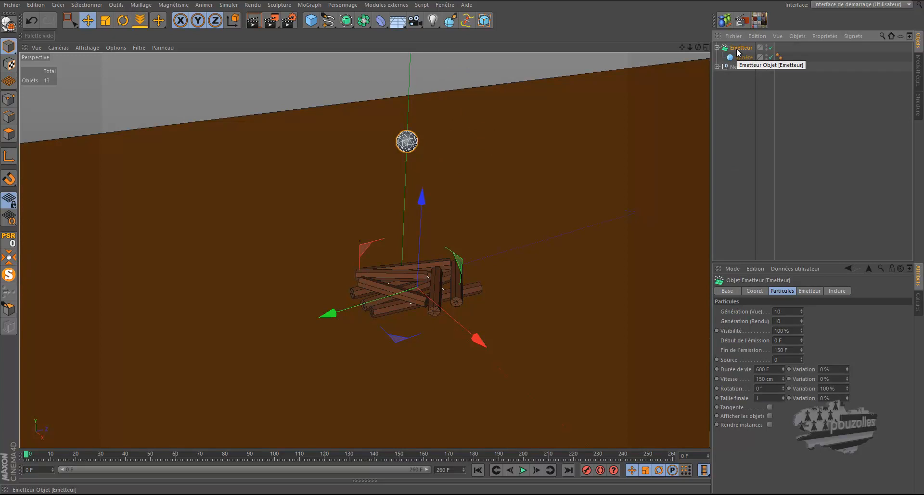
left_click_drag(737, 49, 741, 86, "ctrl")
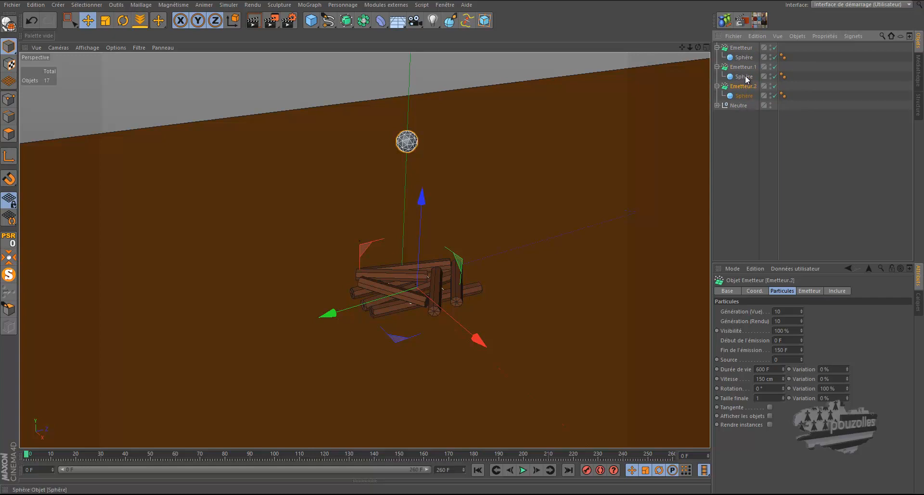
Step: Move the second emitter's sphere along X away from the first one and set its radius to 3.3 cm
left_click(744, 58)
left_click(742, 76)
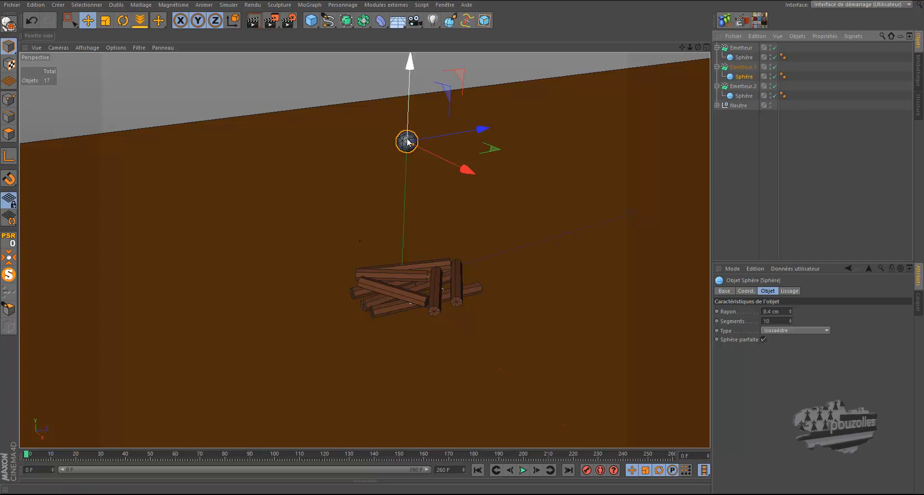
left_click_drag(469, 171, 504, 204)
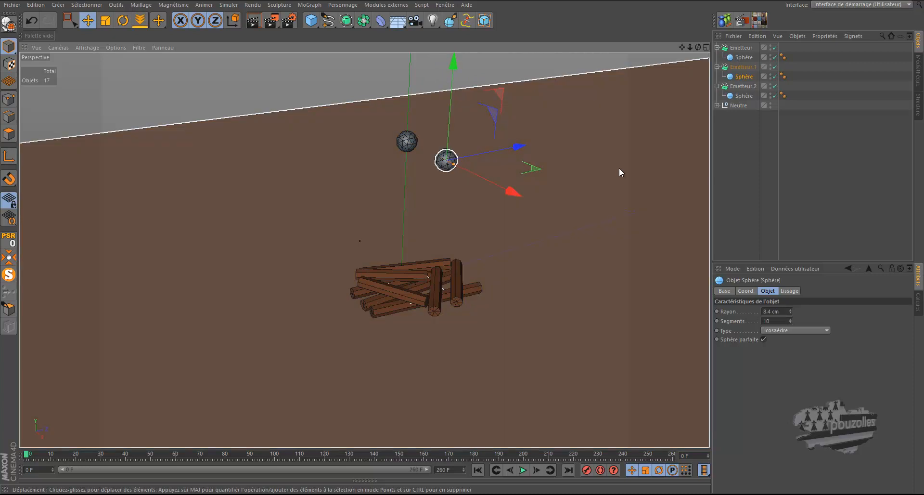
left_click(775, 310)
type("3.3")
key("Return")
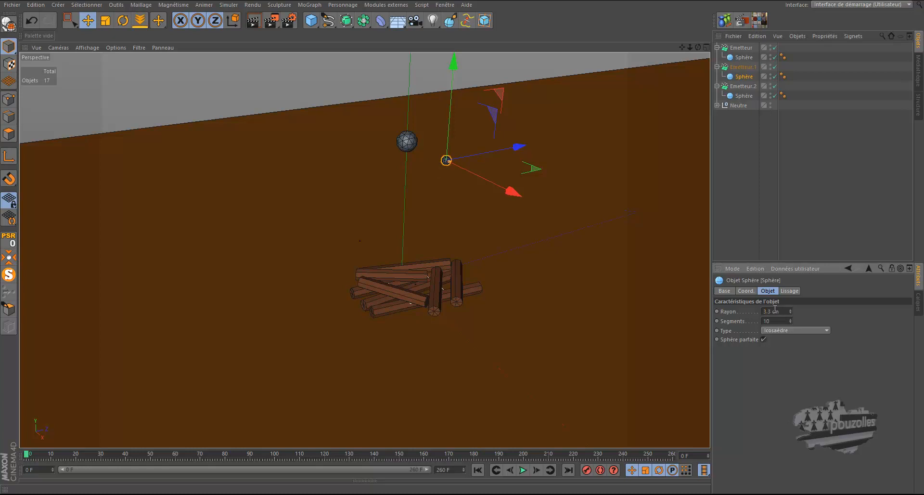
Step: Move the third emitter's sphere along X to about 73 cm and set its radius to 0.8 cm
left_click(743, 96)
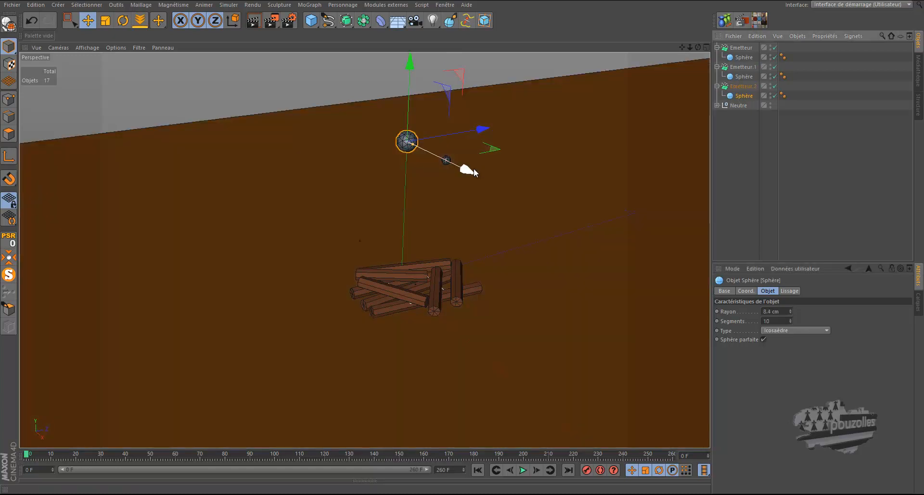
left_click_drag(468, 171, 562, 219)
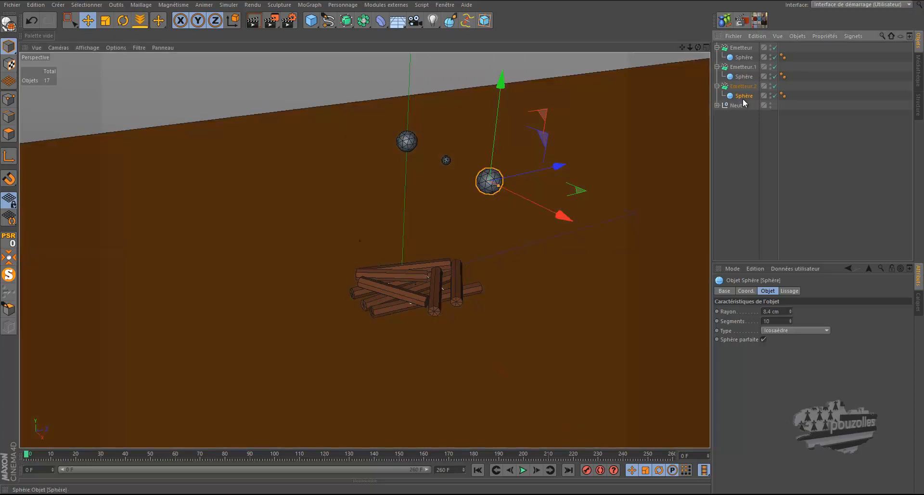
left_click(773, 311)
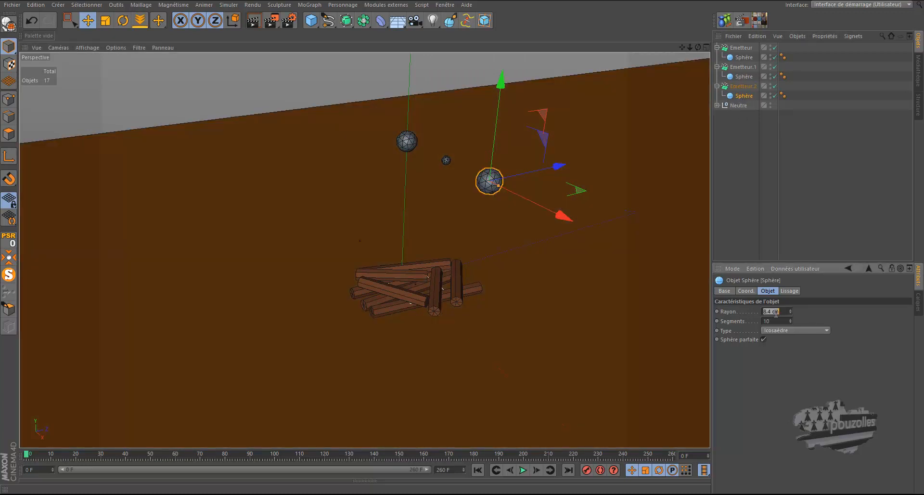
type("0.8")
key("Return")
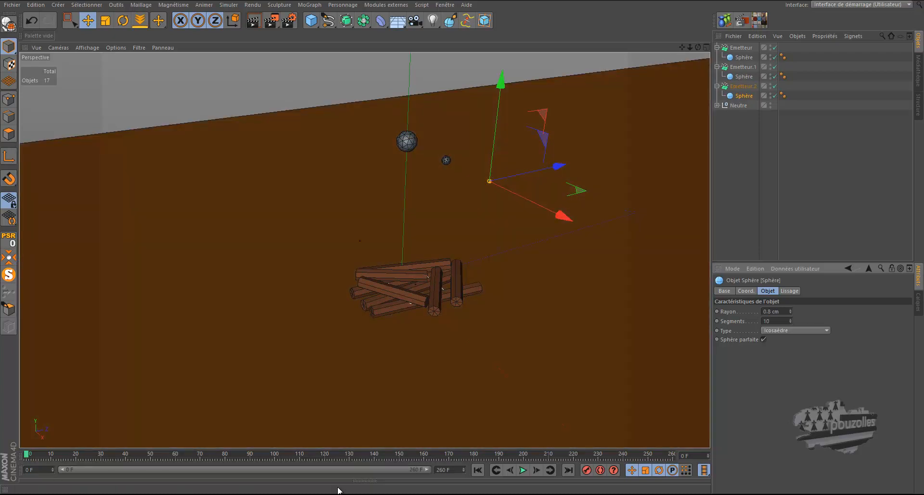
Step: Show the material manager, create a new material and open it for editing
left_click(365, 483)
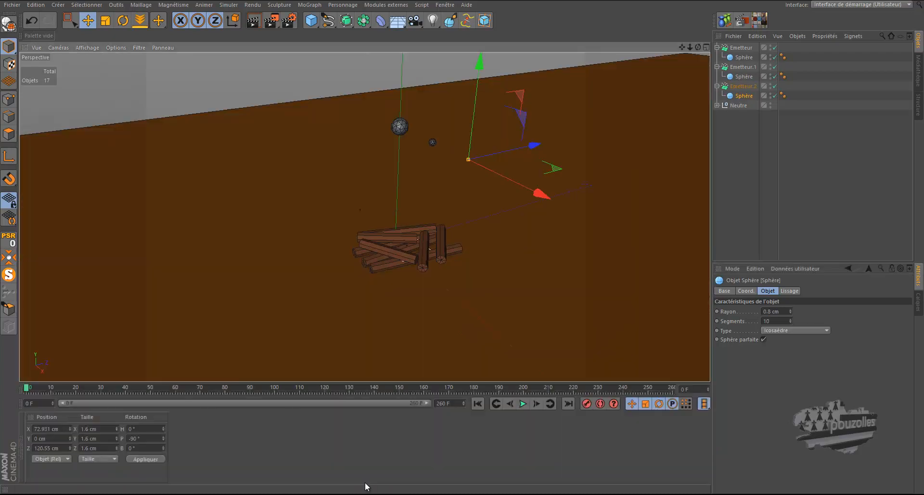
left_click(24, 447)
left_click(81, 442)
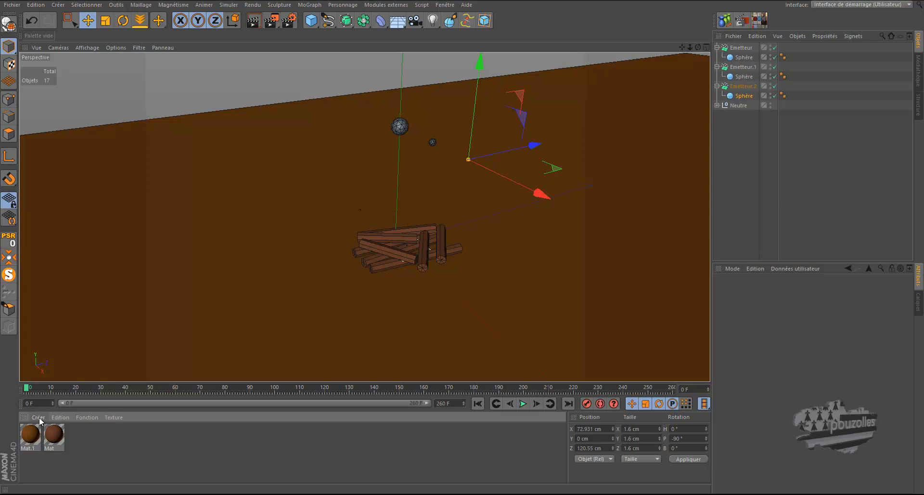
double_click(82, 437)
double_click(30, 436)
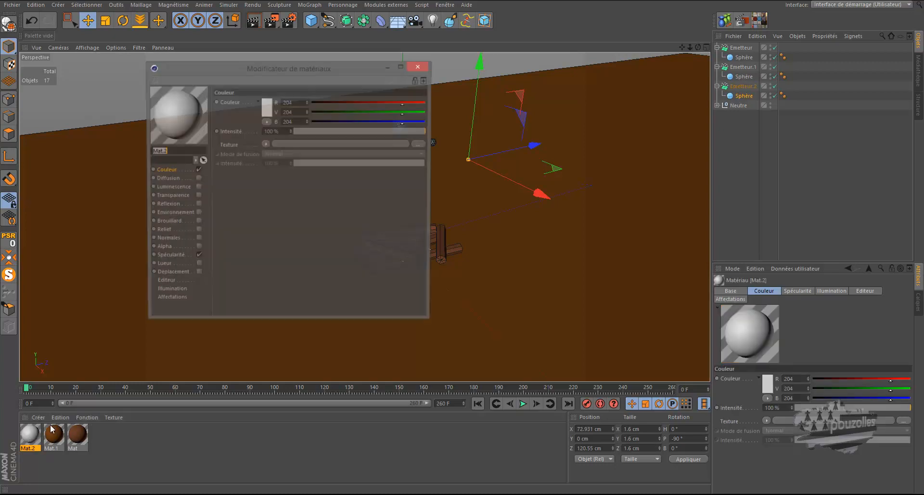
Step: Turn off the new material's Spécularité channel and show its Couleur settings
left_click(197, 256)
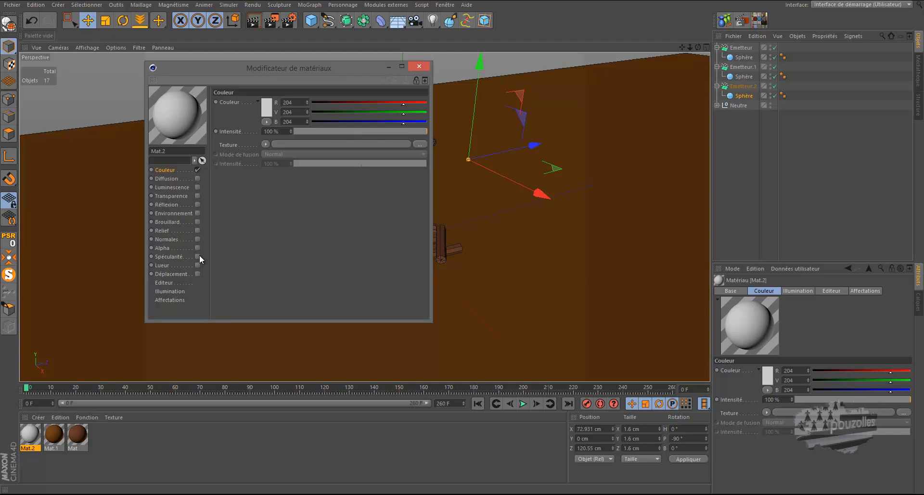
left_click(199, 255)
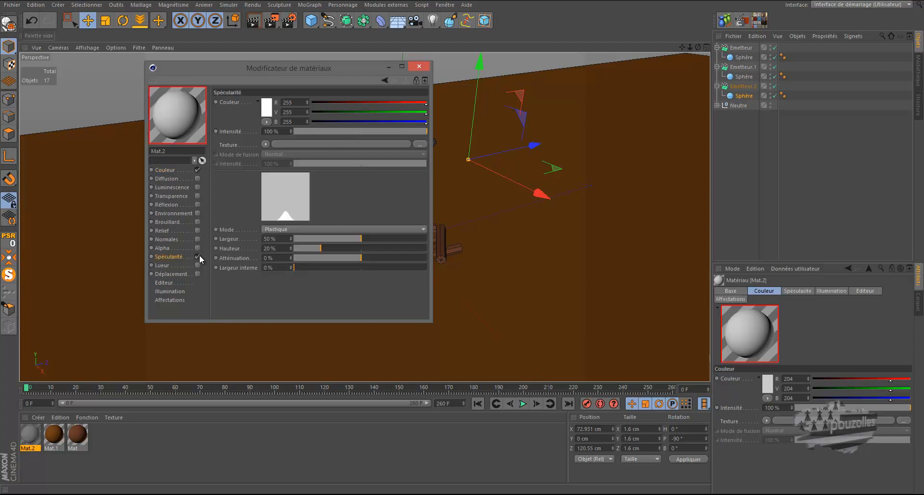
left_click(180, 169)
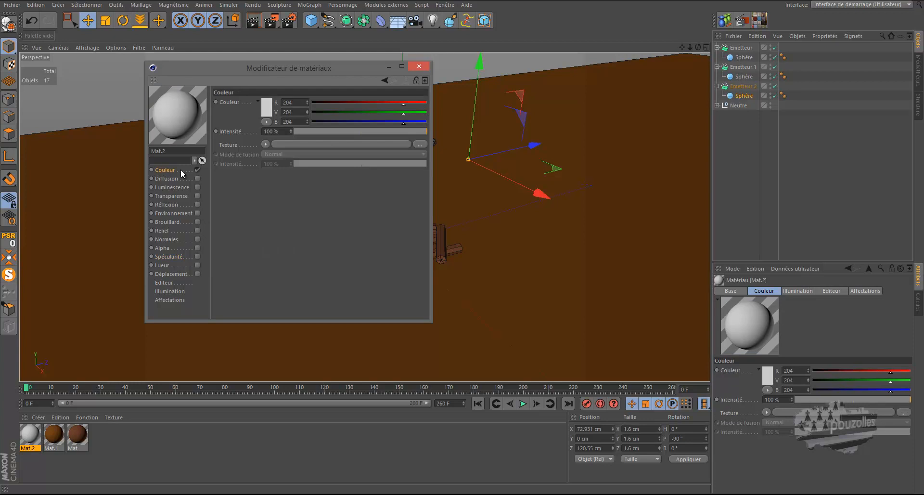
Step: Load a Dégradé texture into the Couleur channel and set its gradient type to 2D - Circulaire
left_click(265, 145)
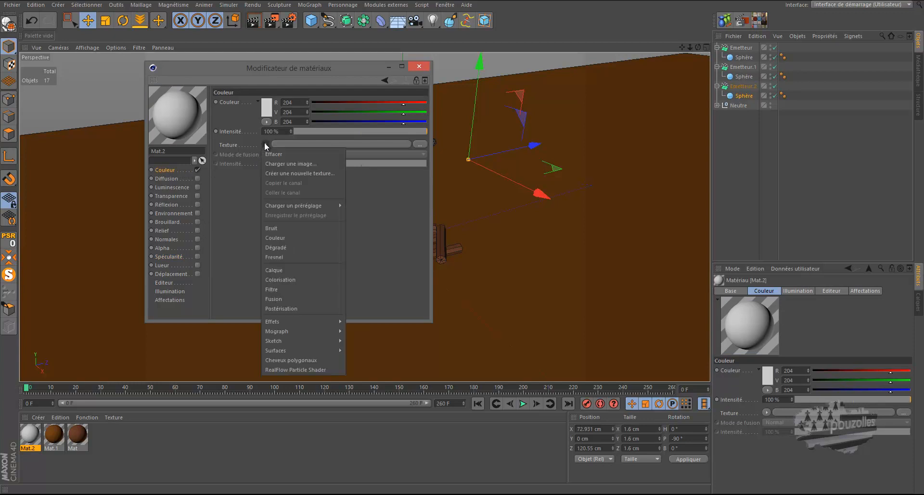
left_click(282, 247)
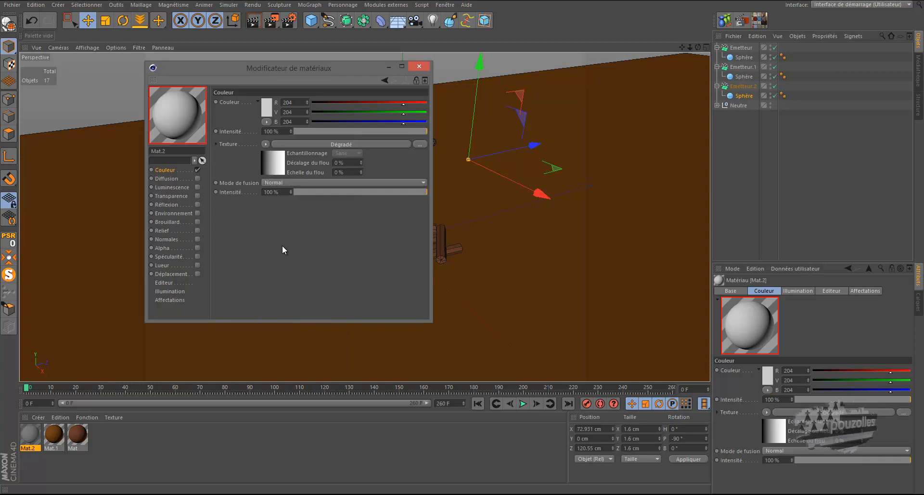
left_click(319, 144)
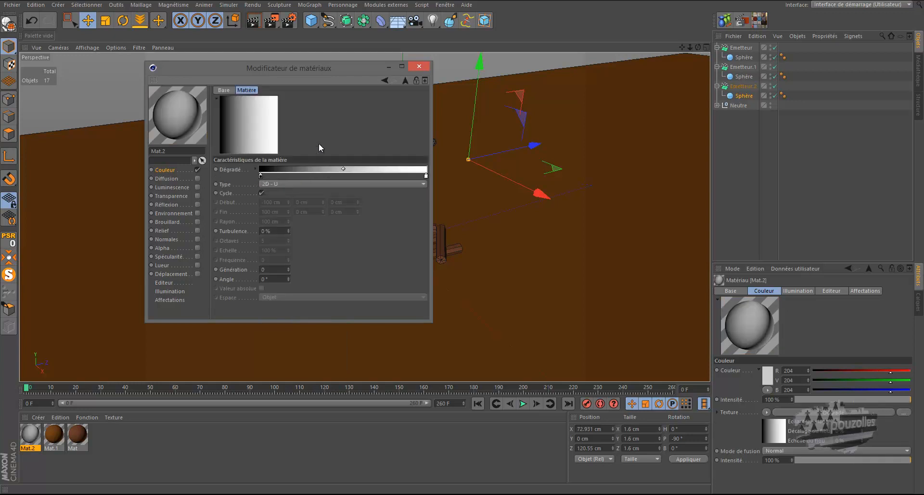
left_click(404, 80)
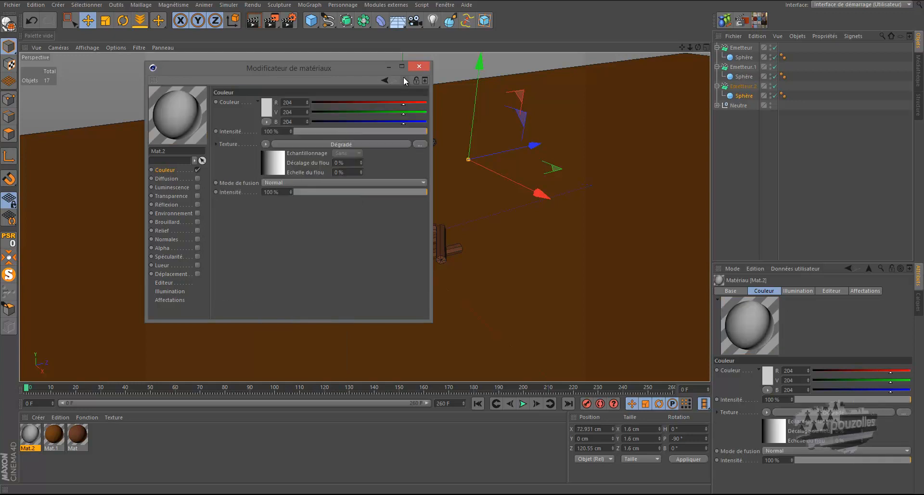
left_click(316, 145)
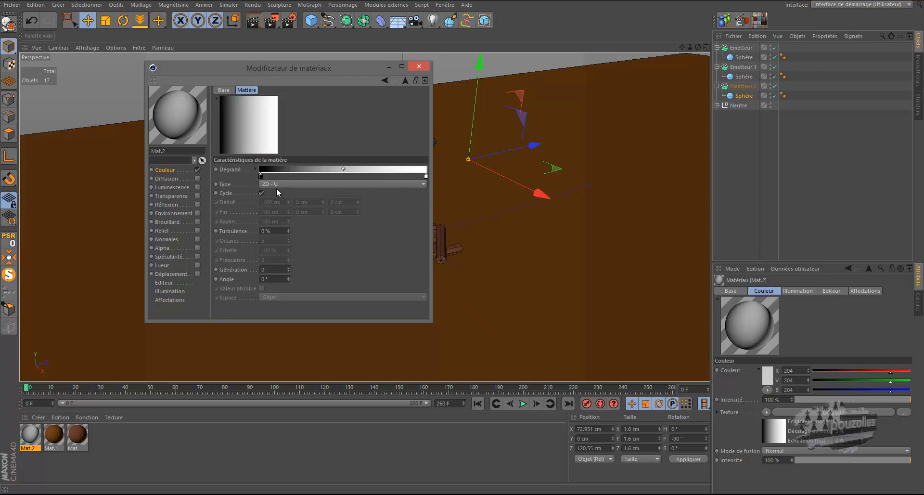
left_click(279, 185)
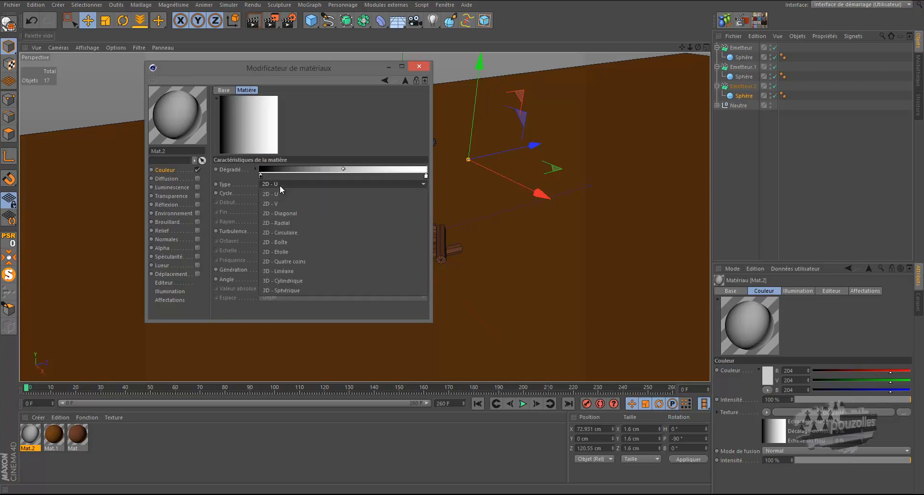
left_click(298, 233)
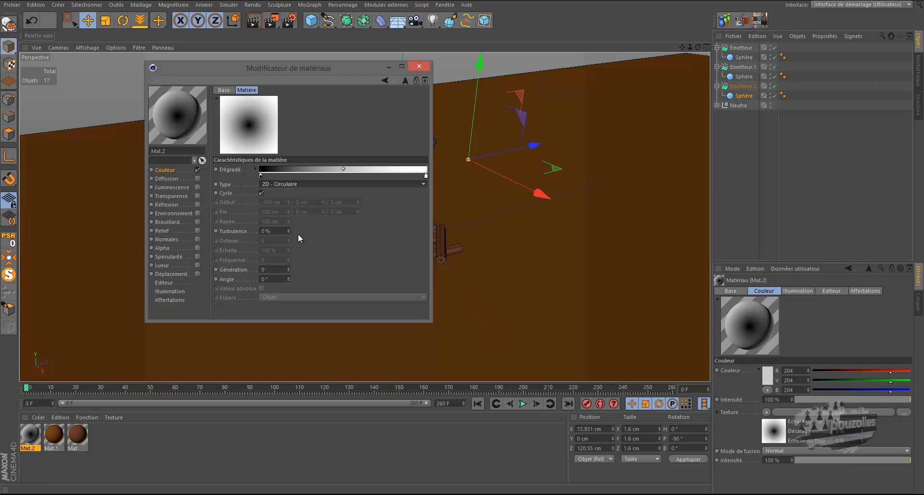
Step: Set the starting knot of the Couleur gradient to orange-red, RGB 187, 56, 30
double_click(261, 176)
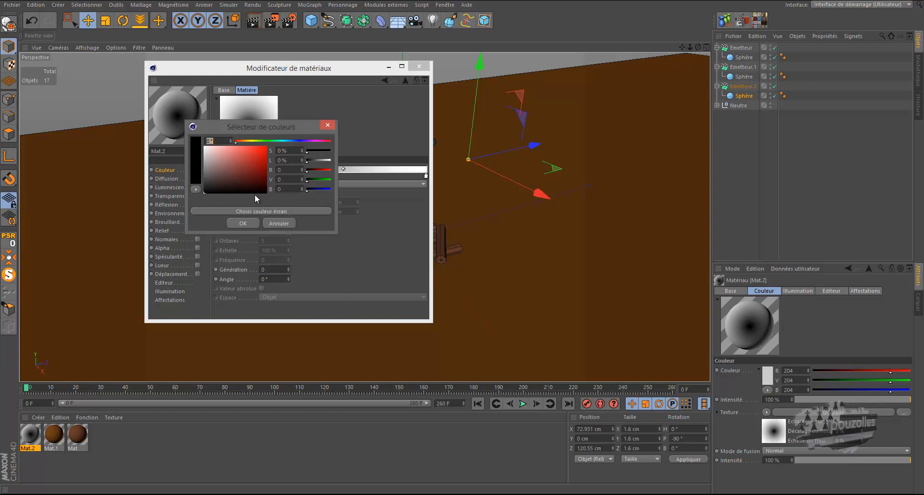
key("Escape")
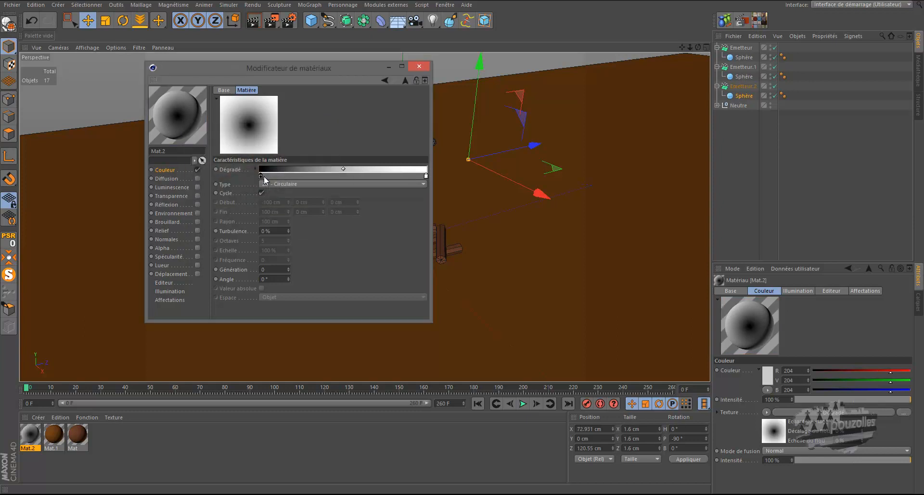
double_click(261, 176)
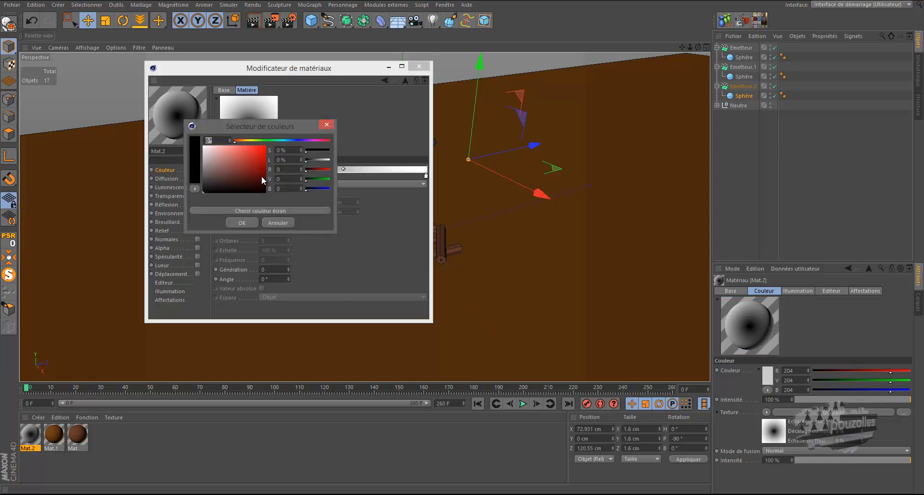
left_click(284, 169)
type("187")
left_click(286, 179)
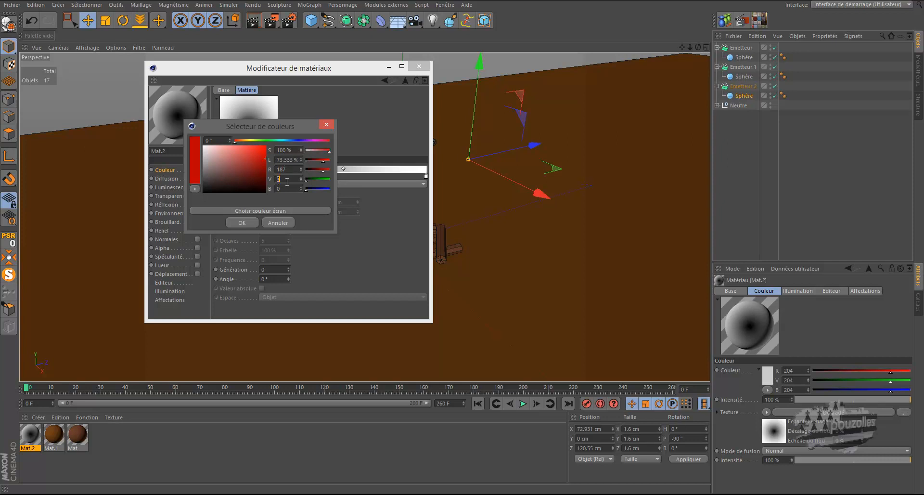
type("56")
left_click(288, 189)
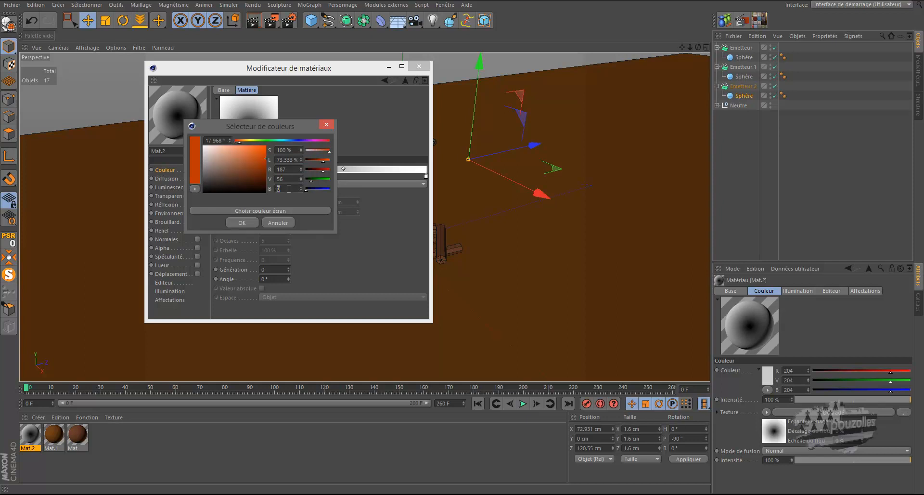
type("30")
left_click(249, 224)
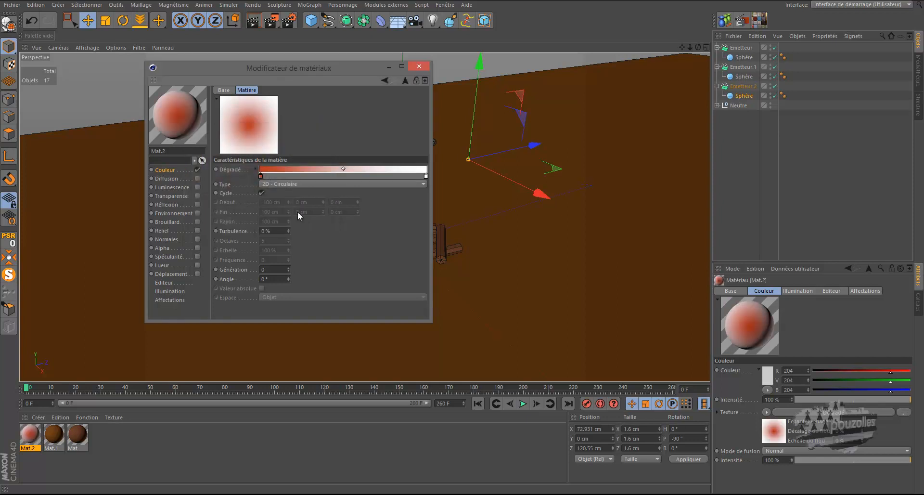
Step: Set the end knot of the Couleur gradient to yellow-orange, RGB 255, 186, 0
double_click(426, 176)
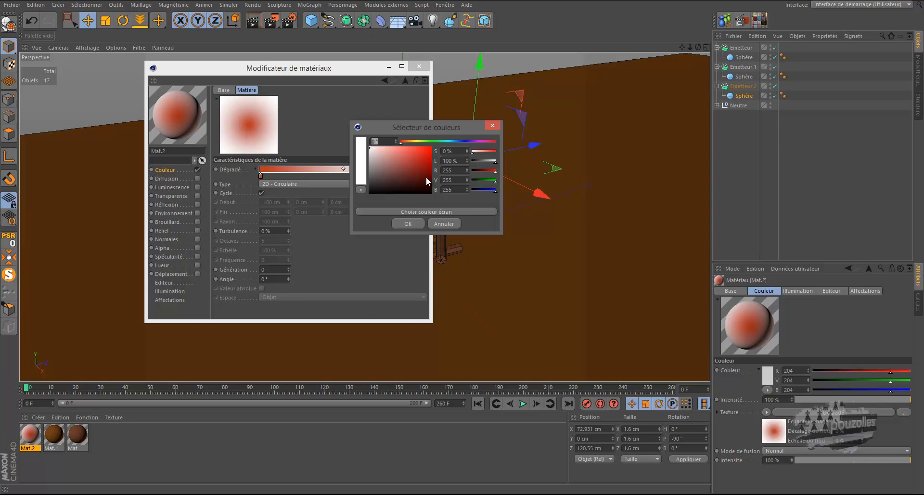
left_click(452, 180)
type("186")
key("Return")
left_click(456, 190)
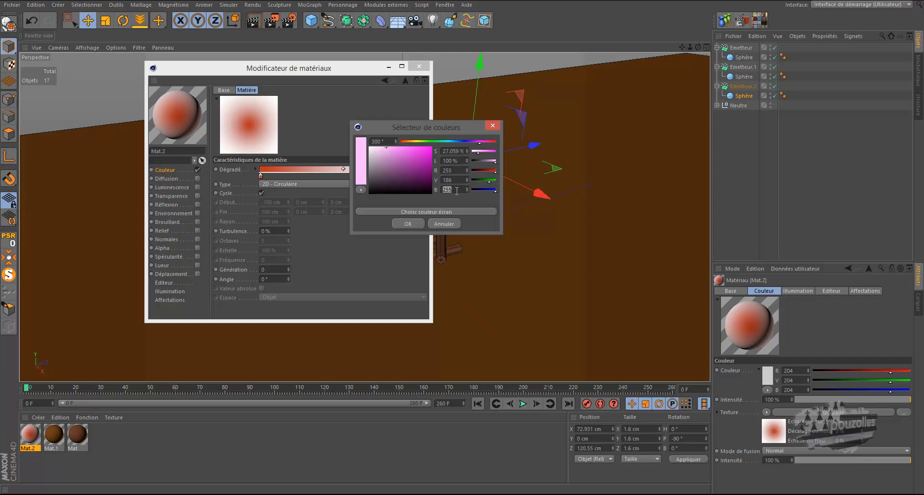
type("0")
key("Return")
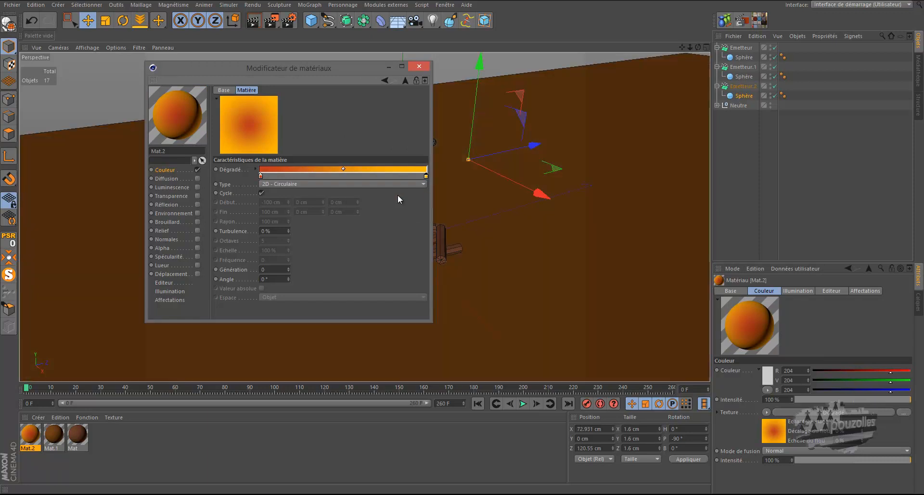
Step: Set the Couleur gradient's Turbulence to 20 % and return to the channel settings
double_click(263, 232)
type("20")
key("Return")
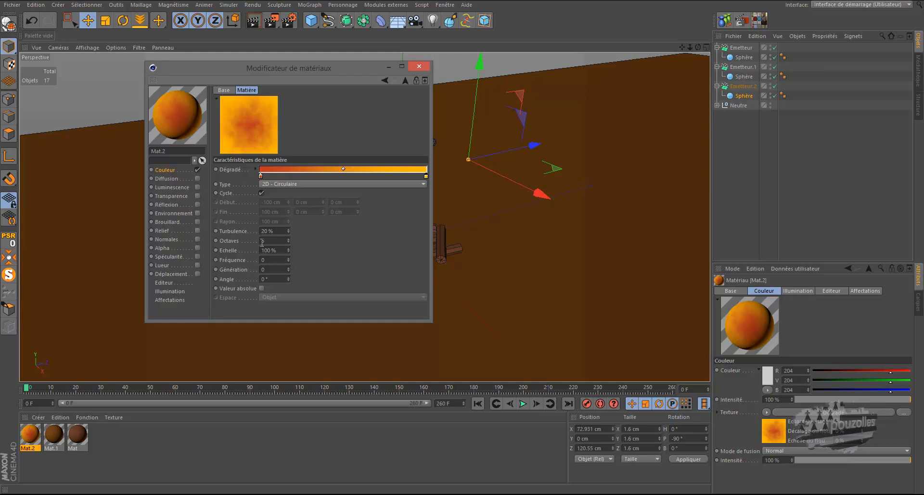
left_click(406, 80)
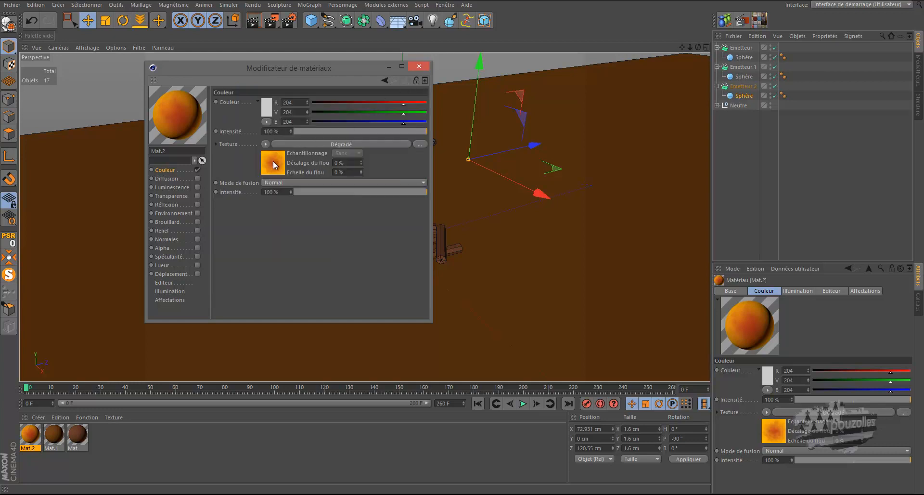
Step: Enable the Luminescence channel with a copy of the Couleur gradient as its texture, and return to the Couleur channel
left_click_drag(273, 160, 291, 146)
left_click(198, 187)
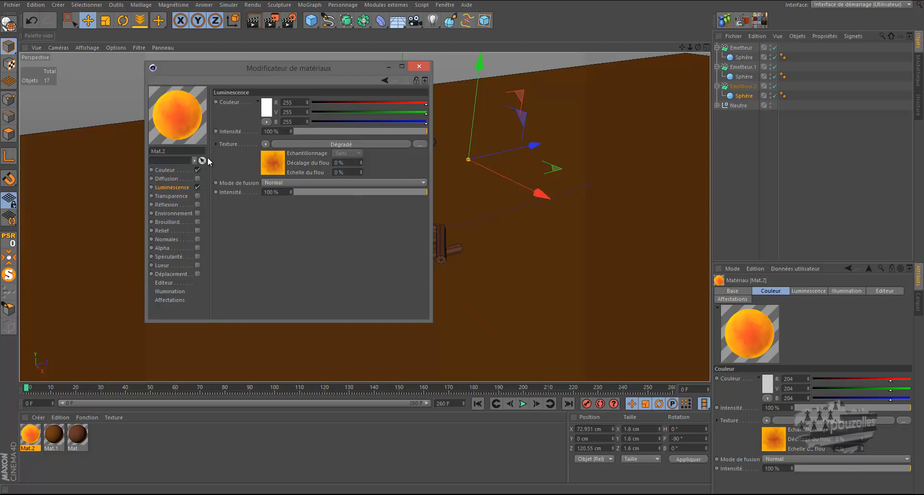
left_click(180, 169)
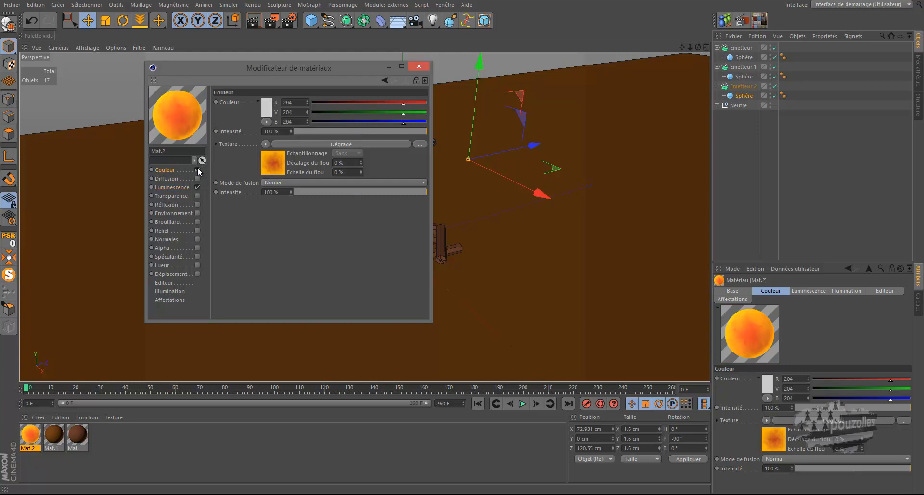
left_click(265, 144)
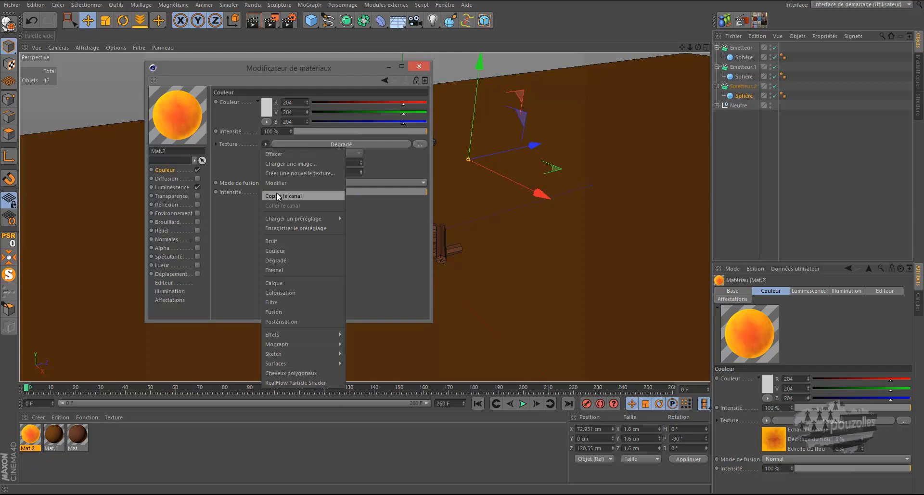
left_click(265, 144)
left_click(265, 144)
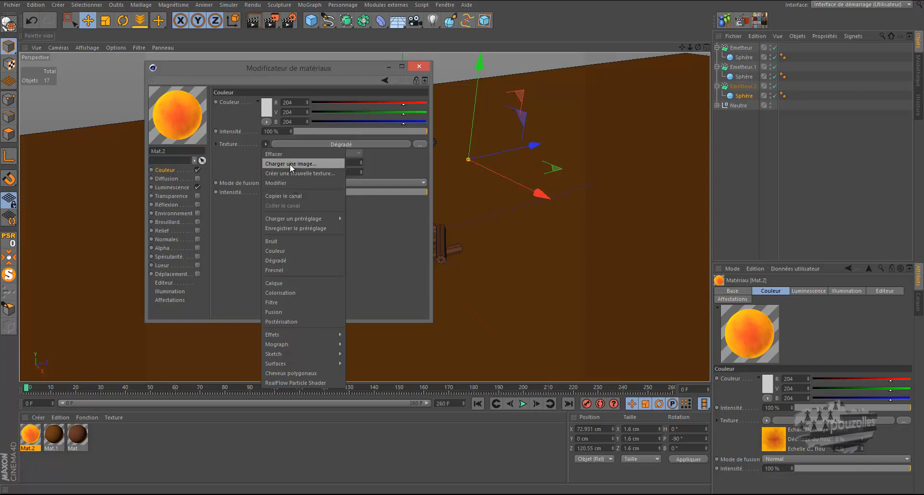
left_click(249, 244)
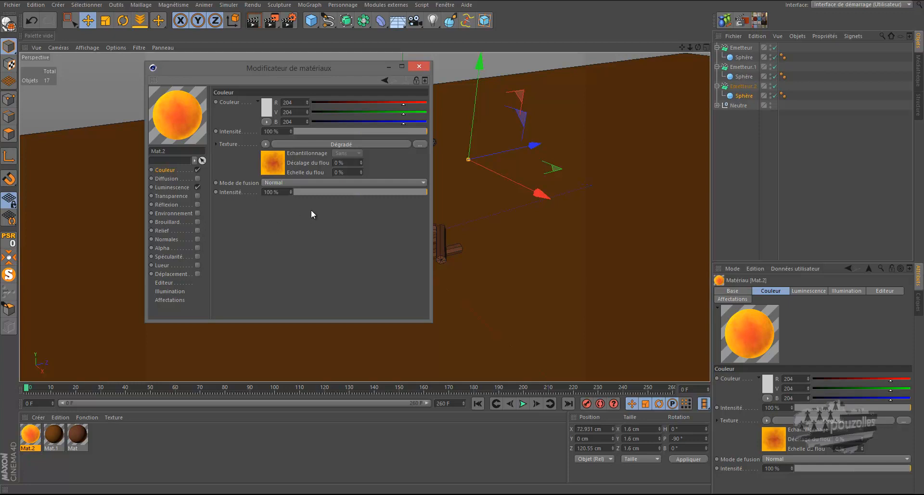
Step: Add a knot about 70 % along the Couleur gradient and set its color to RGB 255, 167, 0
left_click(357, 144)
left_click(379, 176)
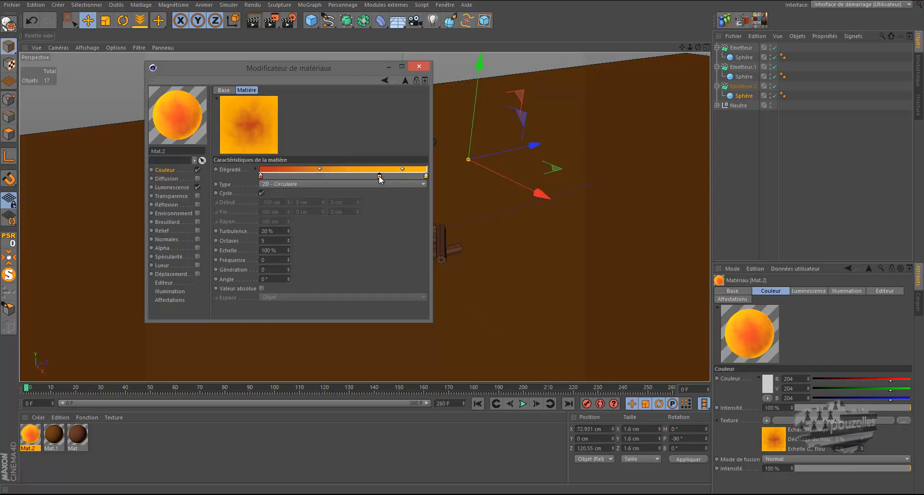
double_click(376, 175)
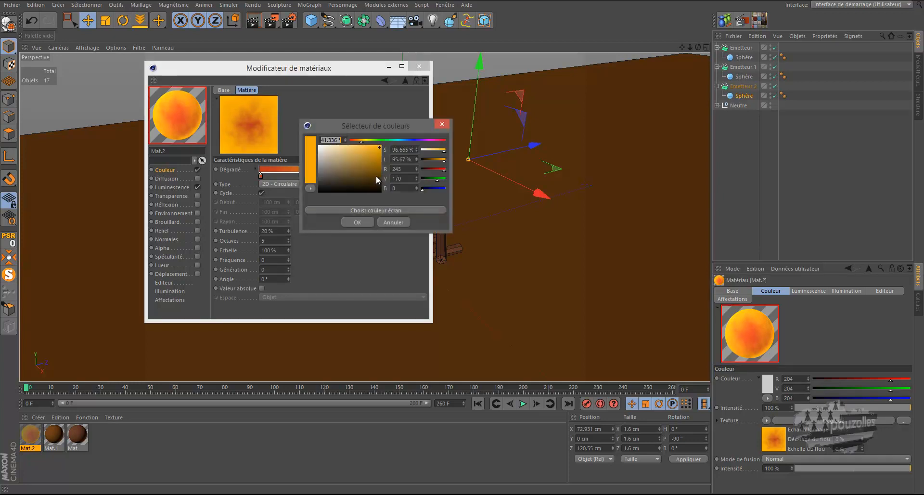
left_click(403, 177)
double_click(396, 168)
type("255")
double_click(397, 178)
type("167")
double_click(405, 187)
type("0")
left_click(356, 222)
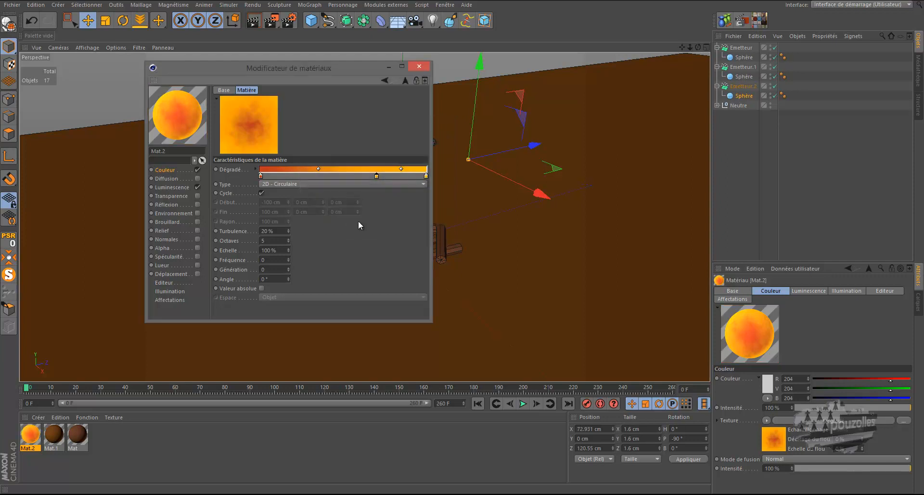
double_click(376, 177)
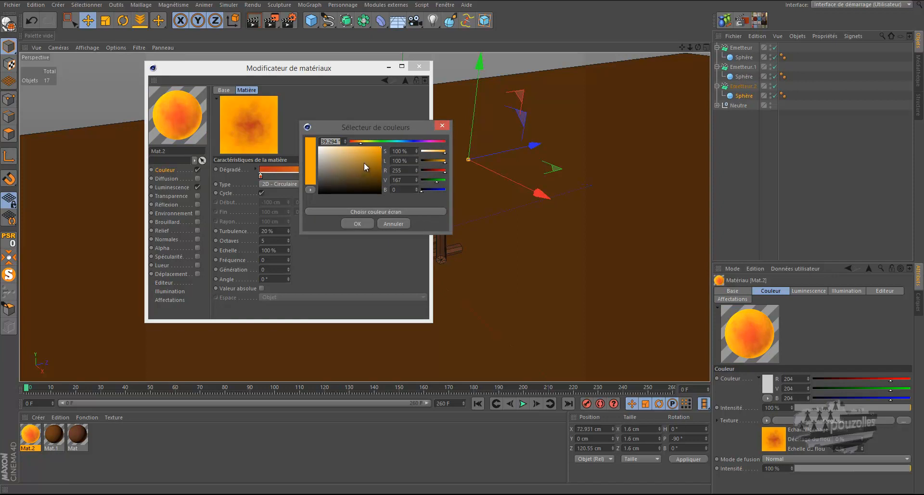
left_click(385, 227)
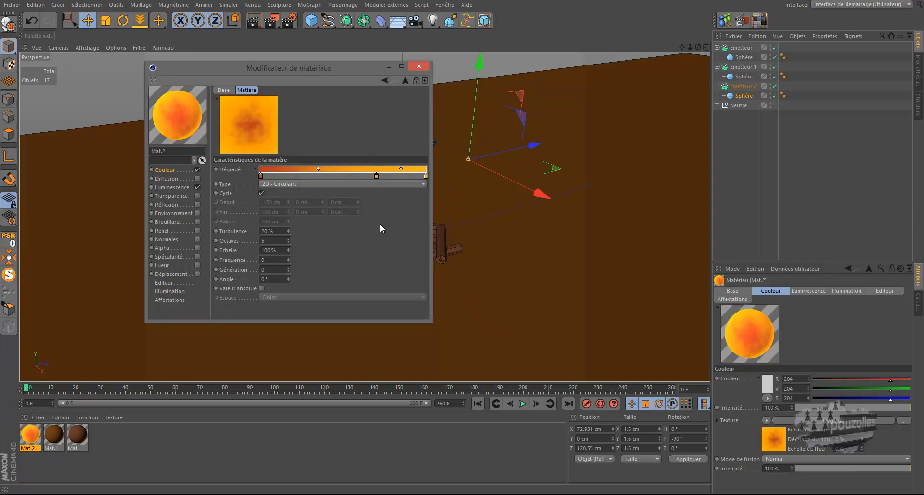
Step: Enable the Environnement channel with a Dégradé texture and set its gradient type to 2D - Circulaire
left_click(198, 213)
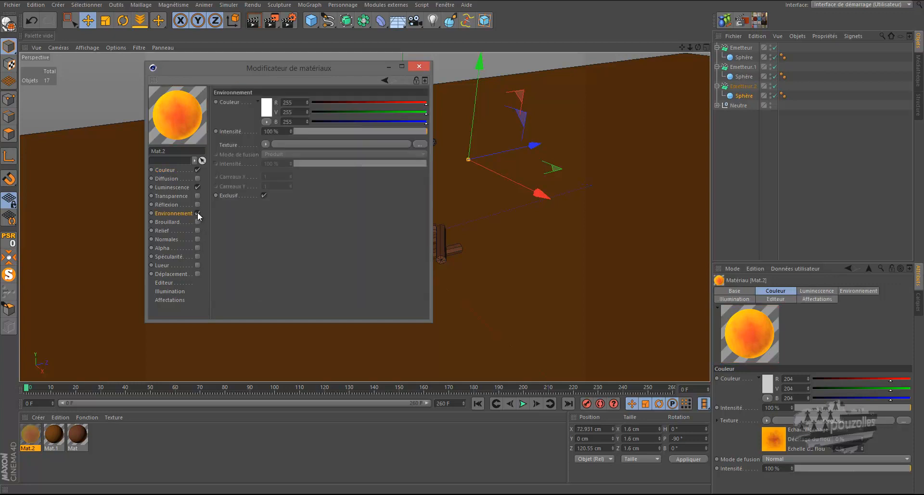
left_click(266, 144)
left_click(274, 248)
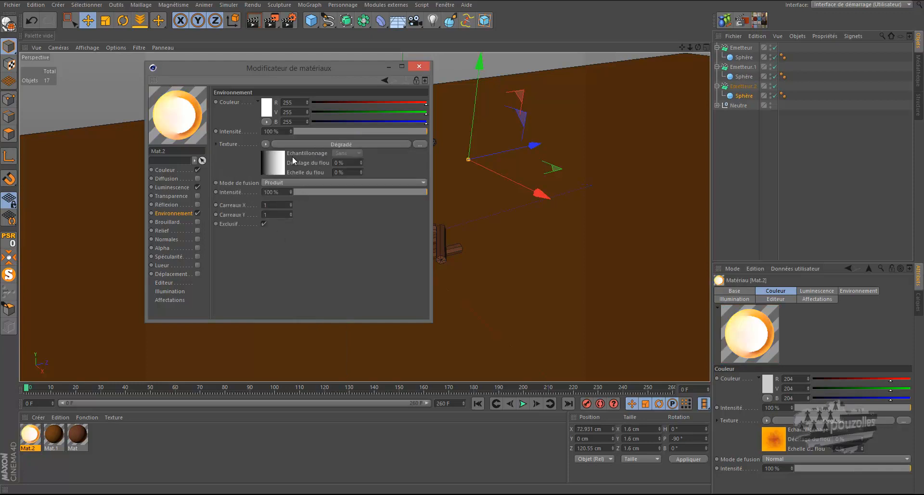
left_click(278, 163)
left_click(282, 183)
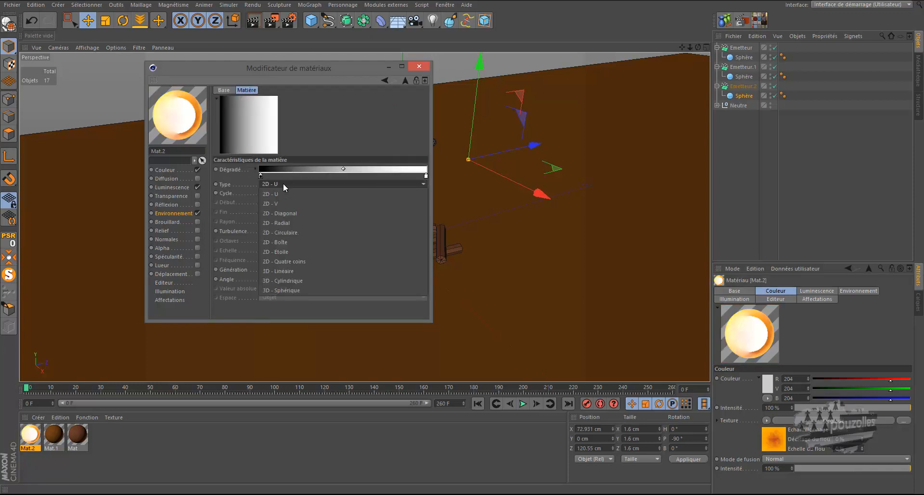
left_click(287, 229)
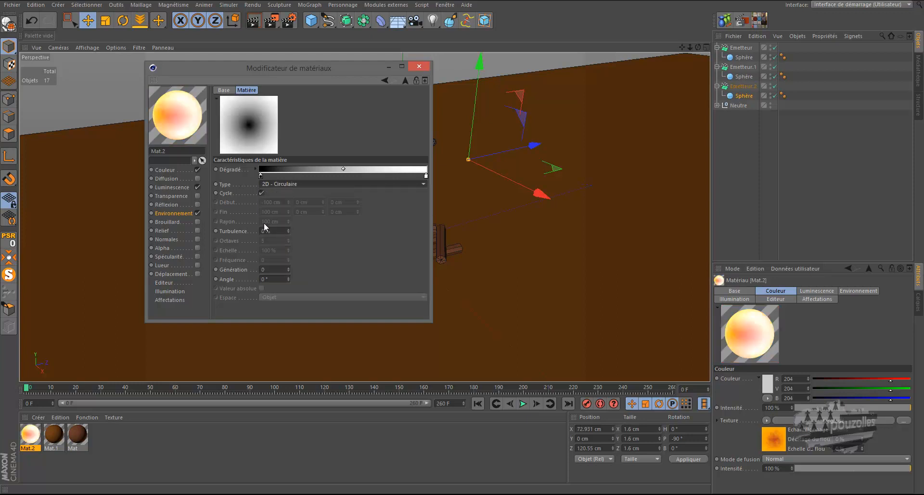
Step: Set the starting knot of the Environnement gradient to red, RGB 255, 24, 0
double_click(261, 175)
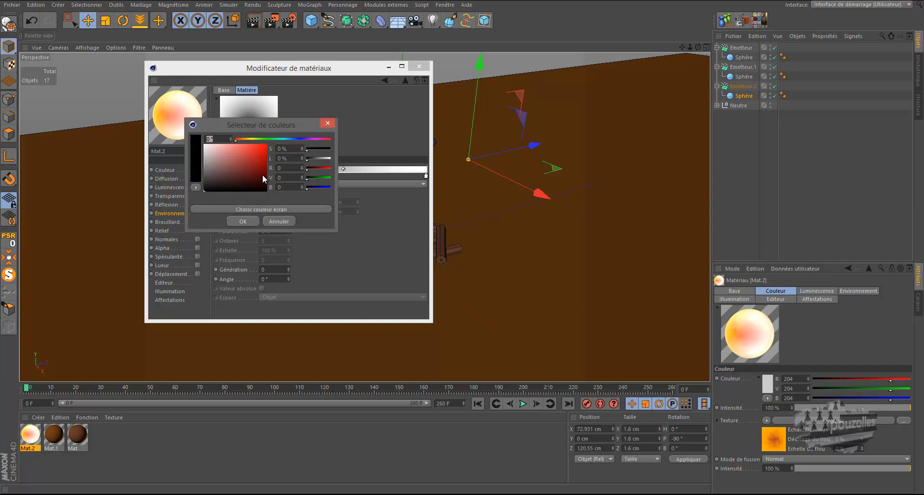
left_click(287, 167)
type("255")
key("Tab")
type("24")
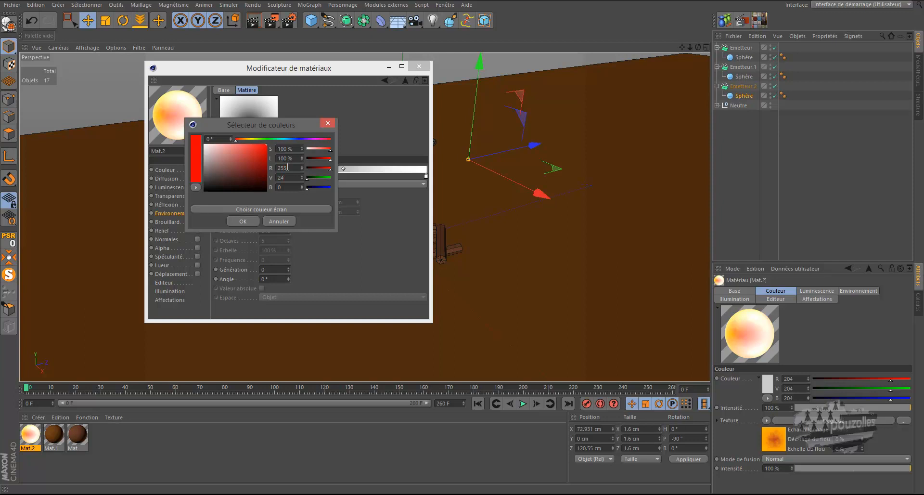
left_click(247, 219)
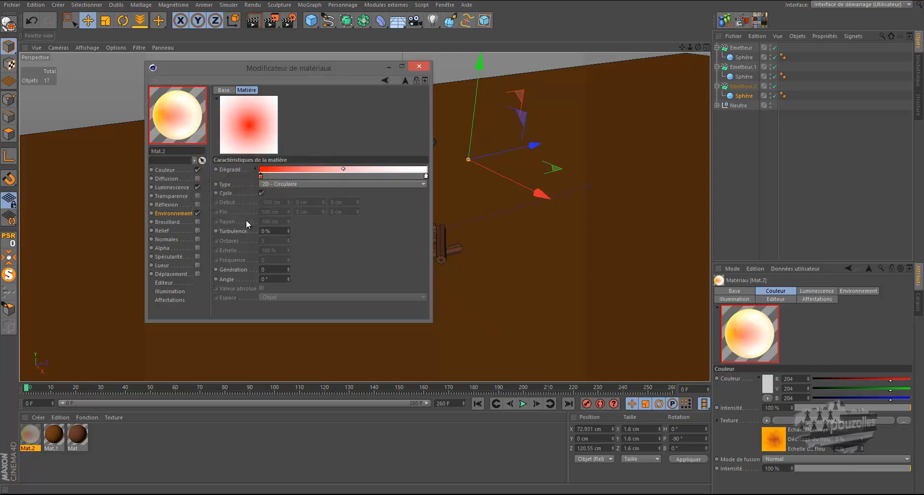
Step: Set the end knot of the Environnement gradient to orange, RGB 255, 120, 0
double_click(426, 176)
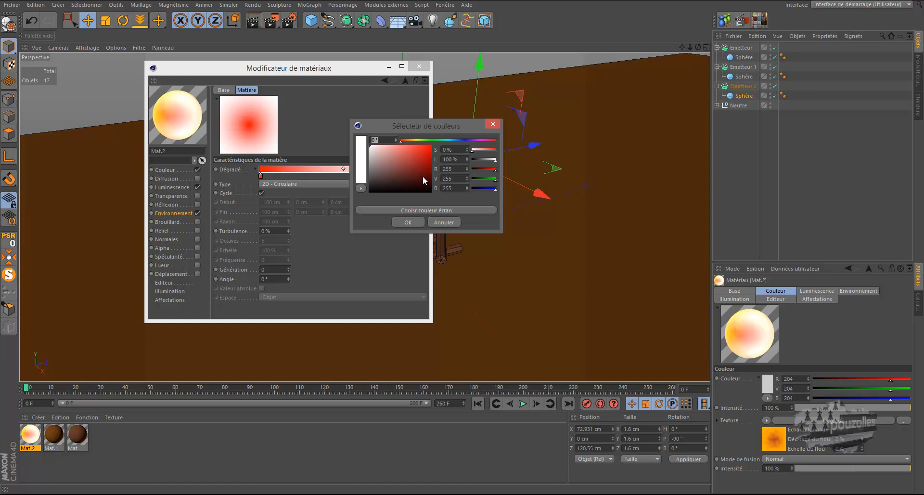
double_click(450, 179)
type("120")
double_click(455, 188)
type("0")
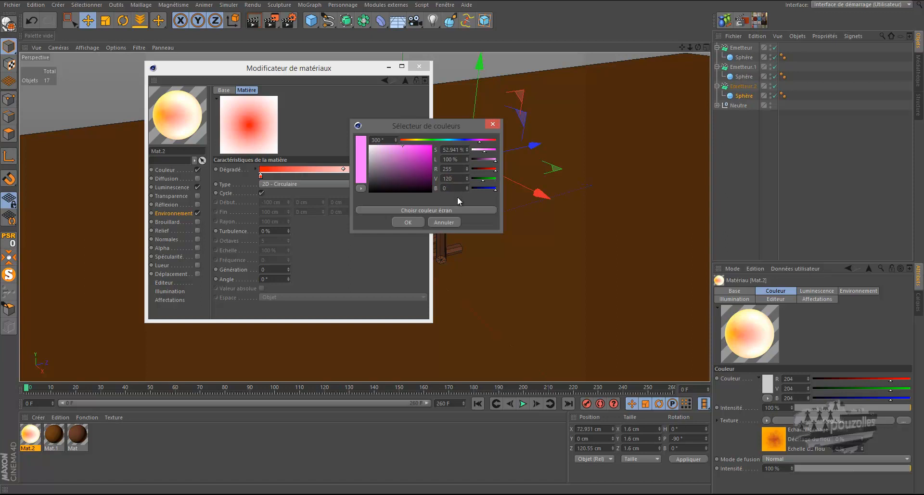
left_click(414, 221)
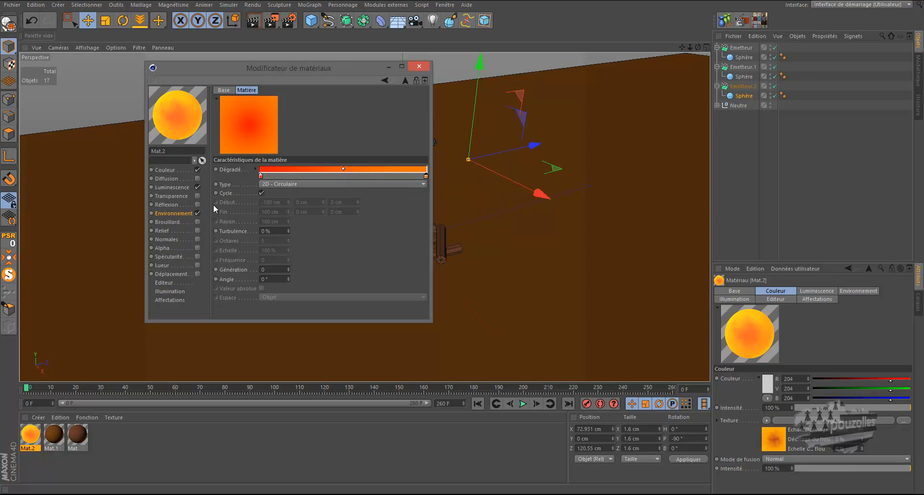
Step: Set the turbulence of the Luminescence channel's gradient to 40 %
left_click(174, 187)
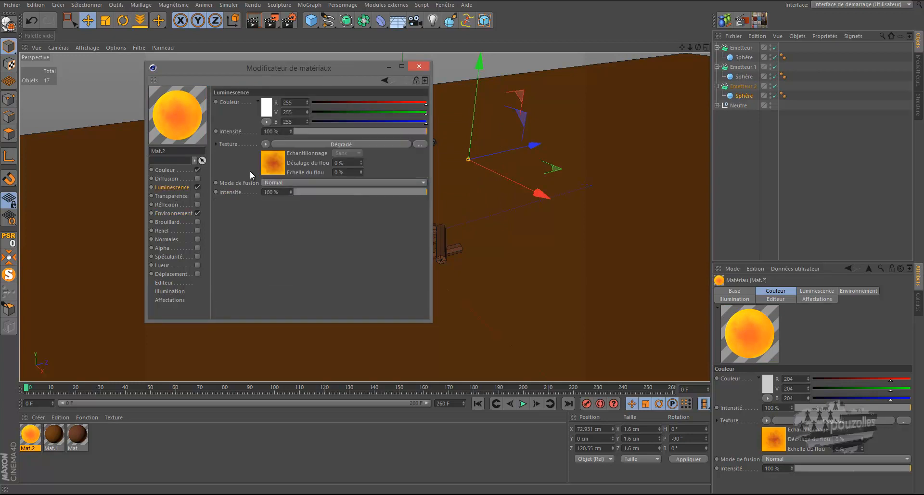
left_click(274, 168)
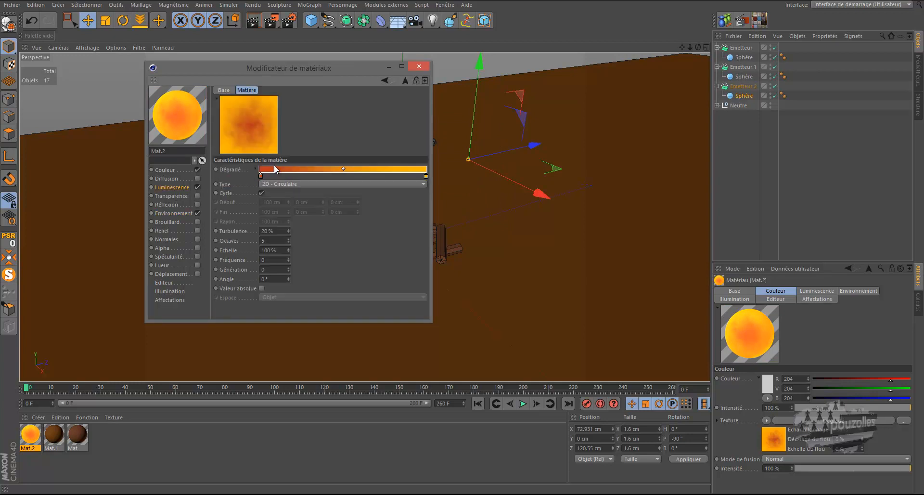
double_click(262, 231)
type("100")
key("BackSpace")
key("Return")
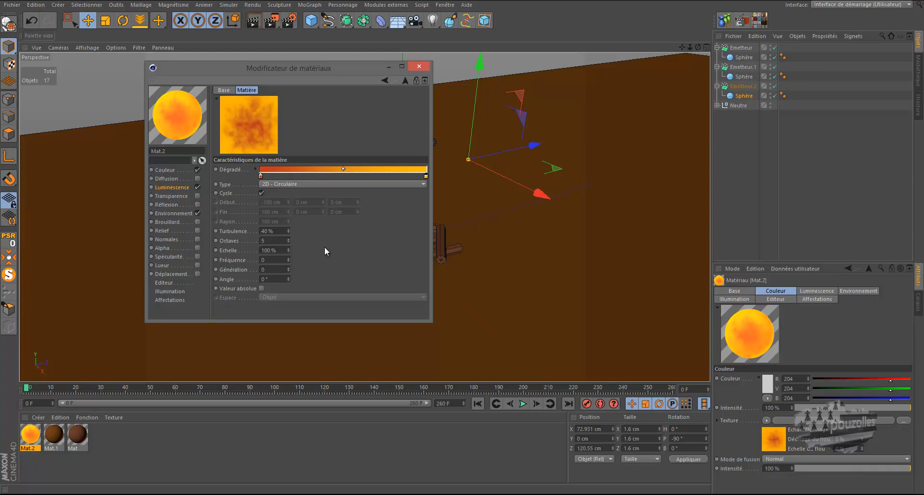
Step: Enable the Lueur channel with 50 % internal and 120 % external intensity, and close the material editor
left_click(197, 264)
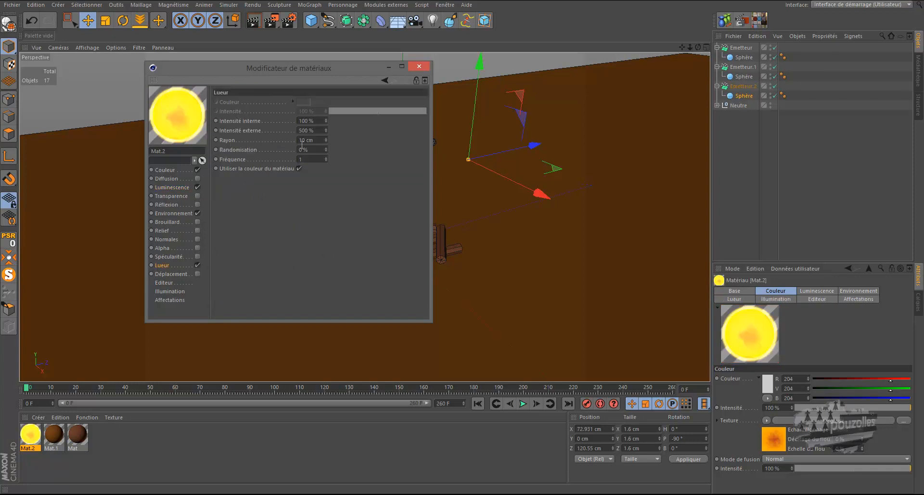
left_click(316, 121)
type("50")
key("Tab")
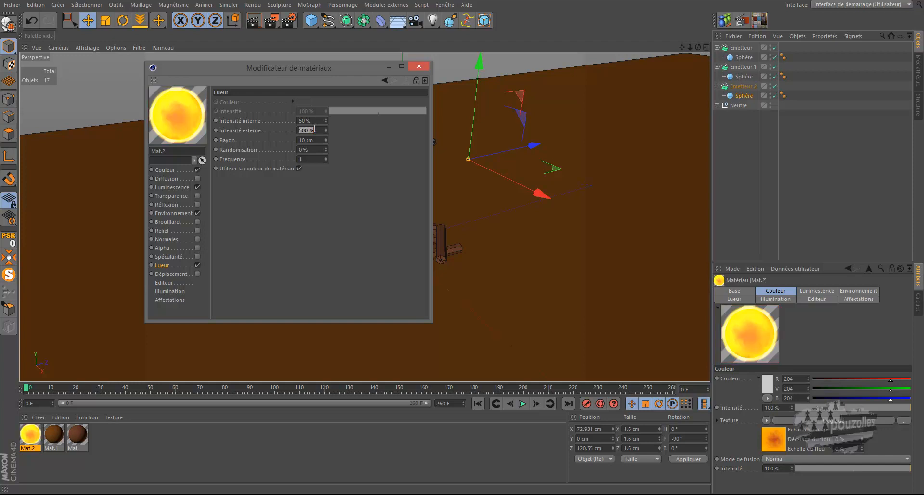
type("120")
key("Return")
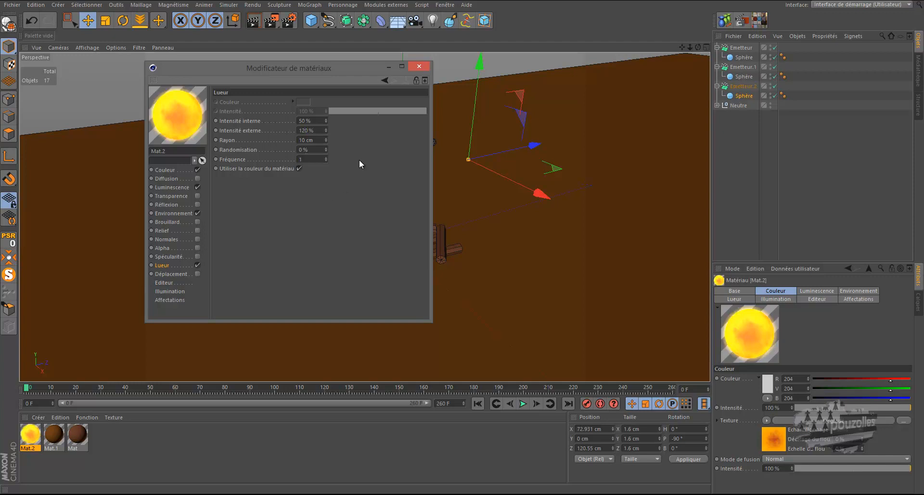
left_click(418, 67)
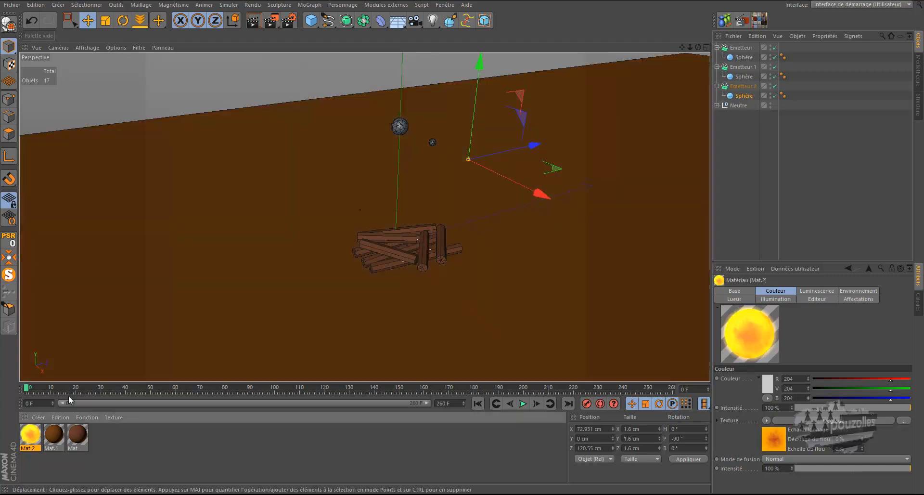
Step: Apply the fire material to the first emitter's sphere and rename that emitter feu
left_click_drag(29, 440, 749, 57)
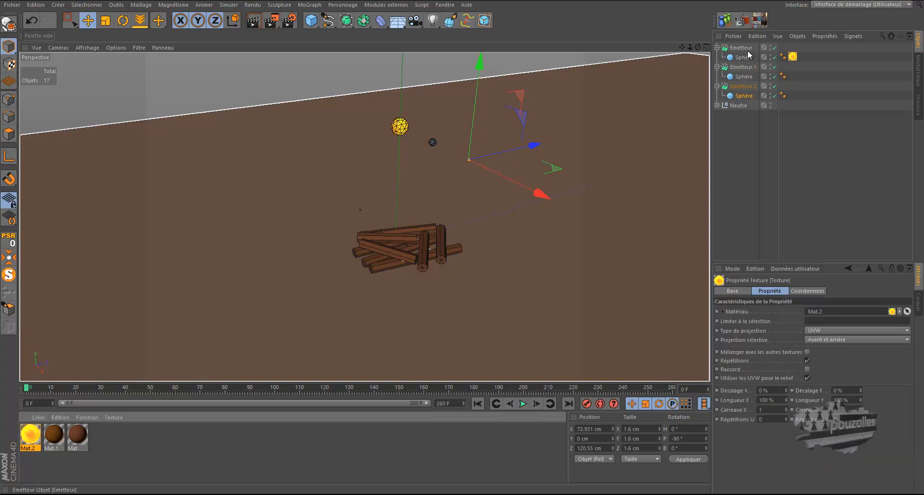
double_click(747, 46)
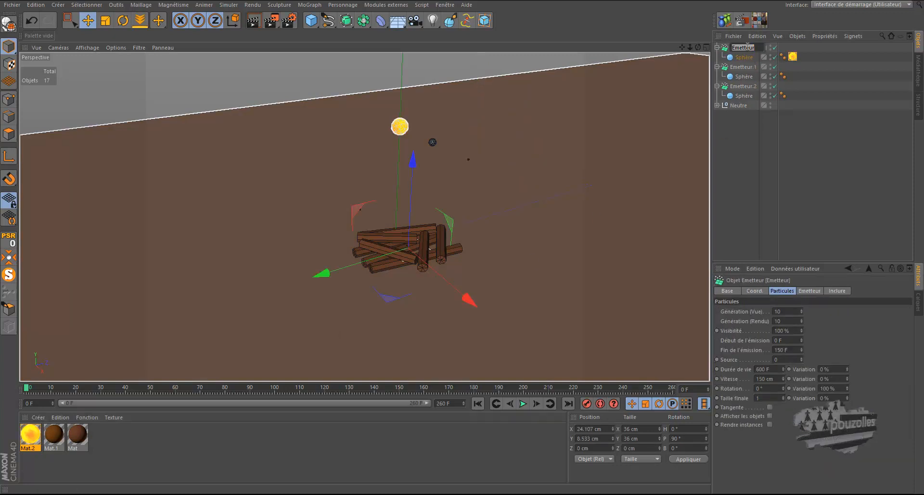
type("feu")
Step: Rename the second emitter fumée and the third emitter braise
left_click(745, 67)
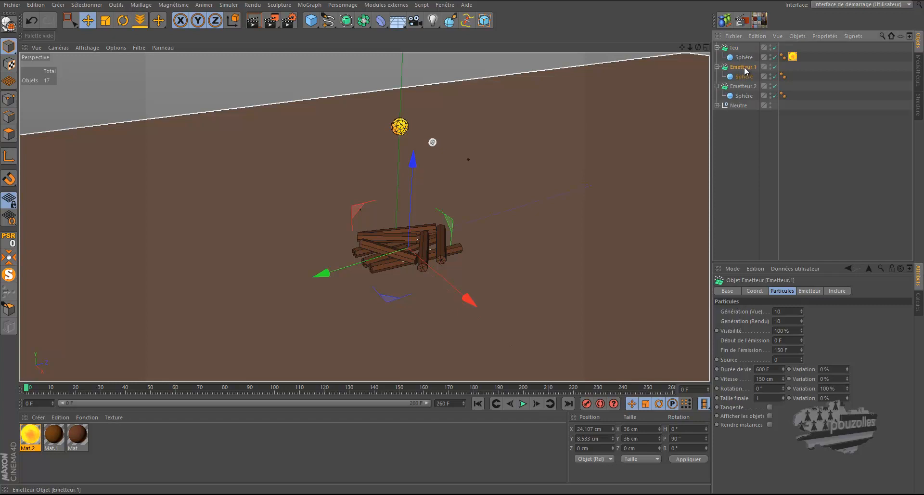
double_click(745, 68)
type("fumée")
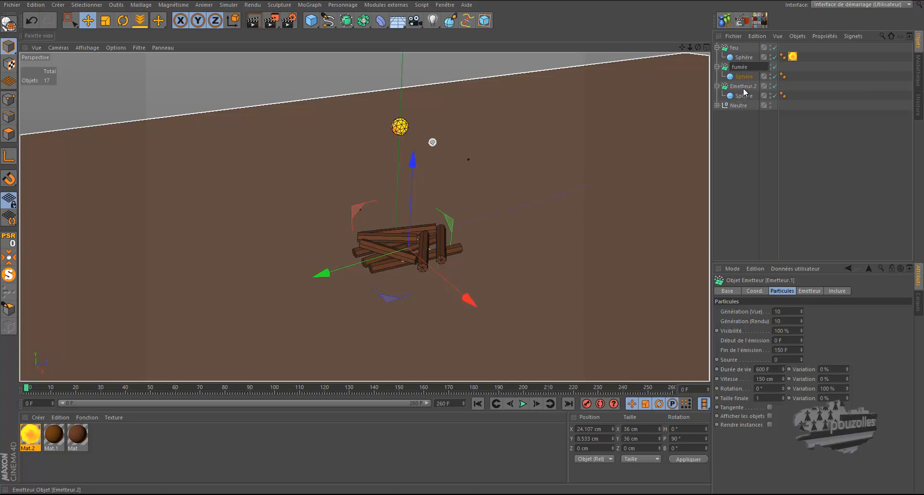
left_click(743, 88)
double_click(743, 89)
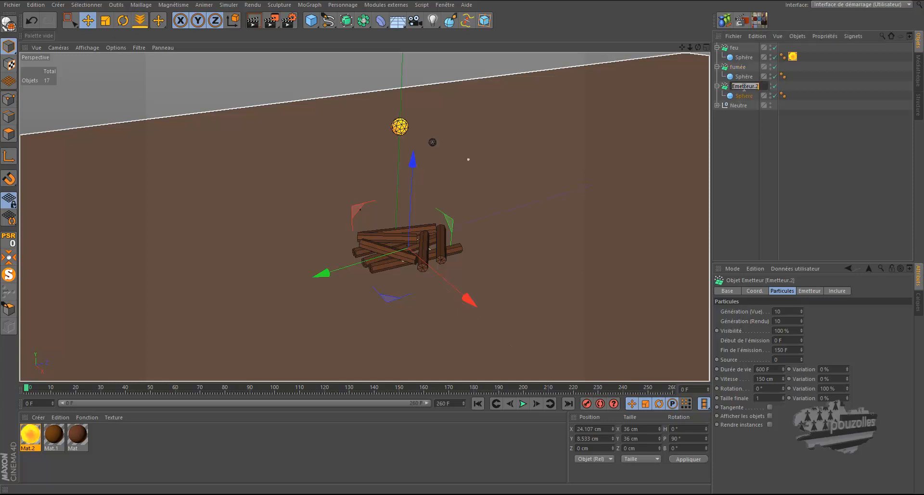
type("braise")
key("Return")
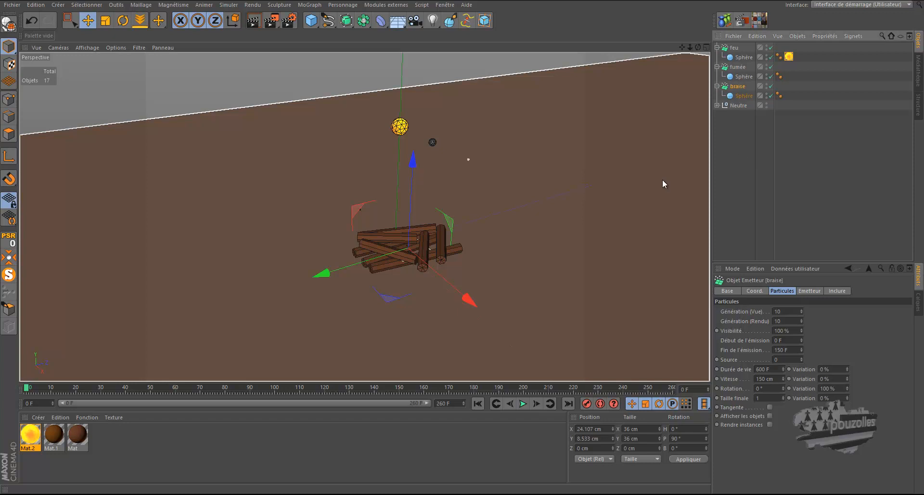
Step: Rename the yellow fire material feu and close the material editor
left_click(32, 446)
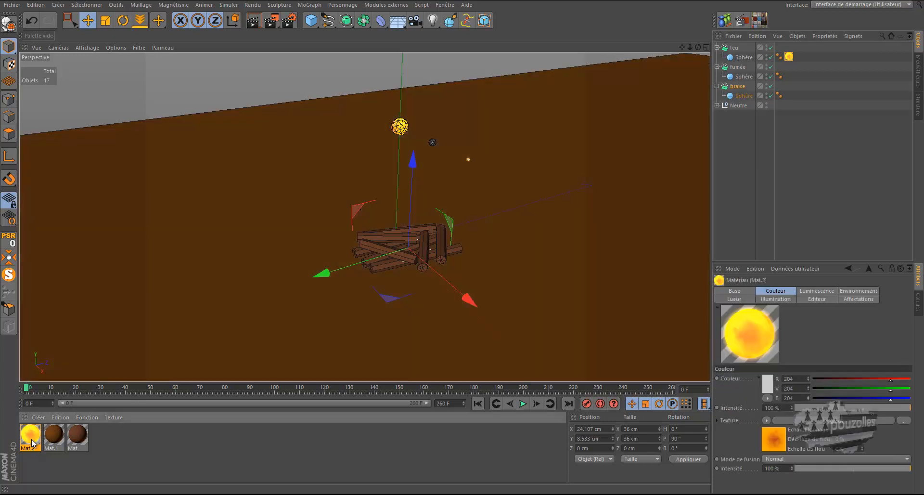
double_click(31, 442)
type("feu")
key("Return")
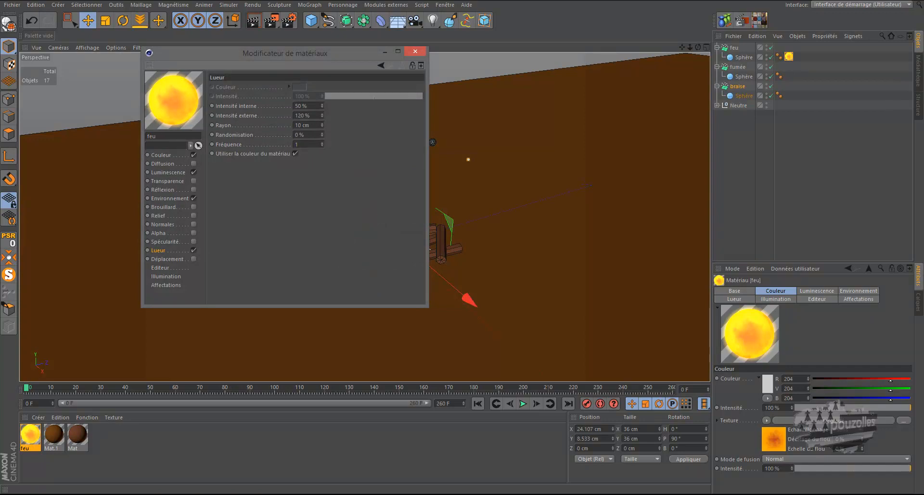
left_click(414, 51)
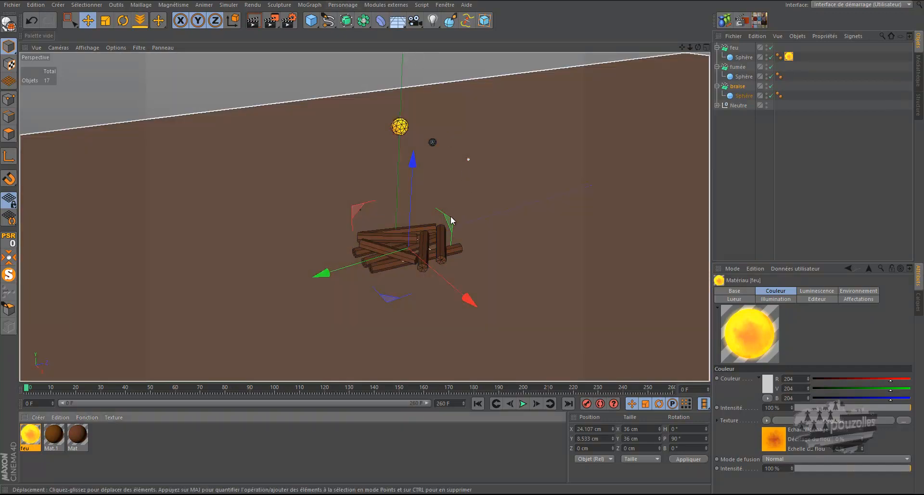
Step: Create a new material for the fumée emitter's sphere and disable its Spécularité channel
left_click(433, 143)
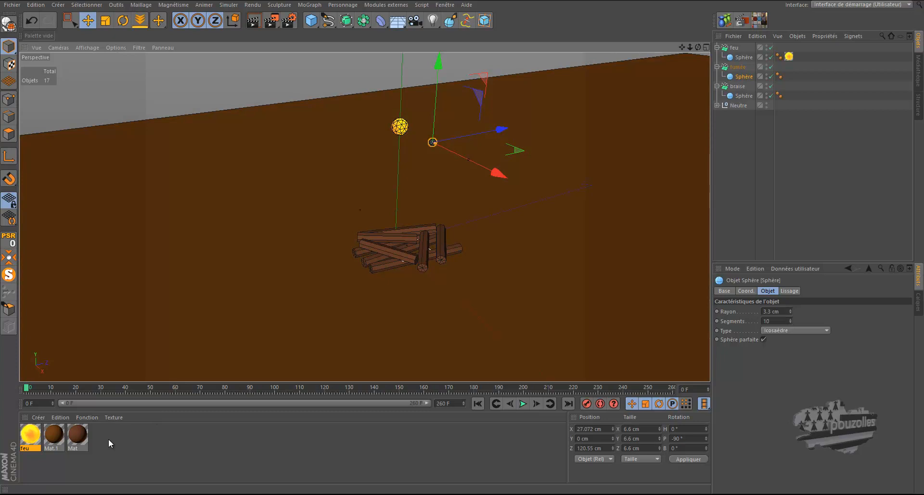
double_click(108, 438)
double_click(29, 435)
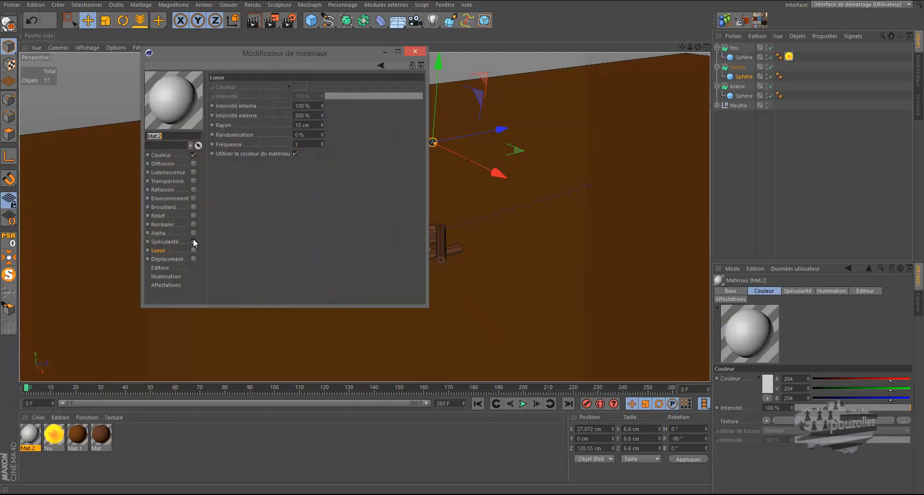
left_click(193, 241)
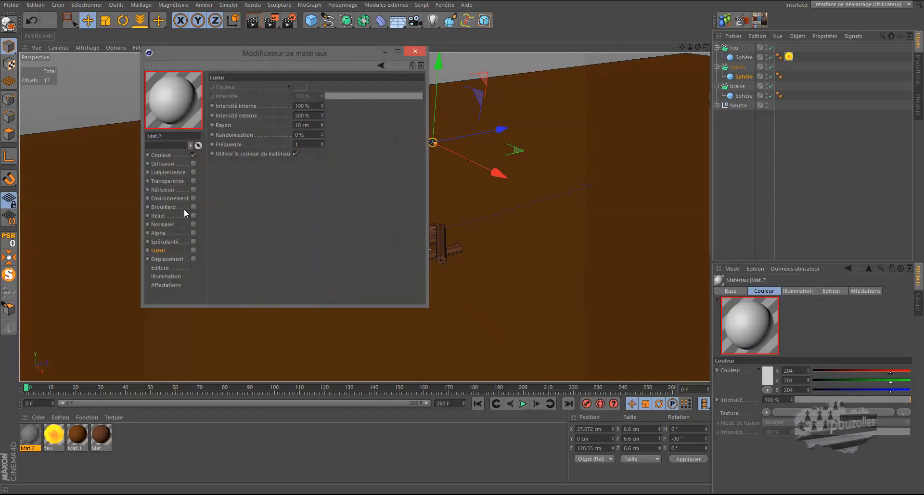
Step: Add a Dégradé texture to the new material's Couleur channel and set its gradient type to 2D - Circulaire
left_click(167, 156)
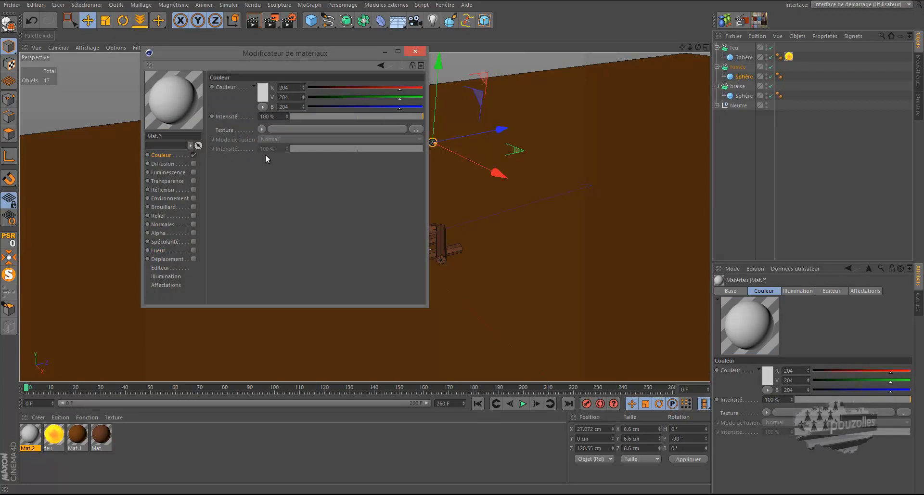
left_click(261, 129)
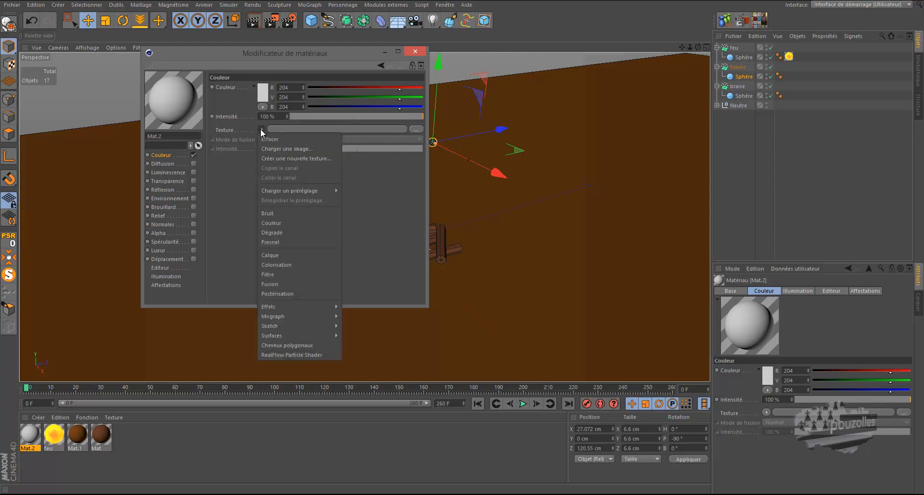
left_click(272, 230)
left_click(278, 149)
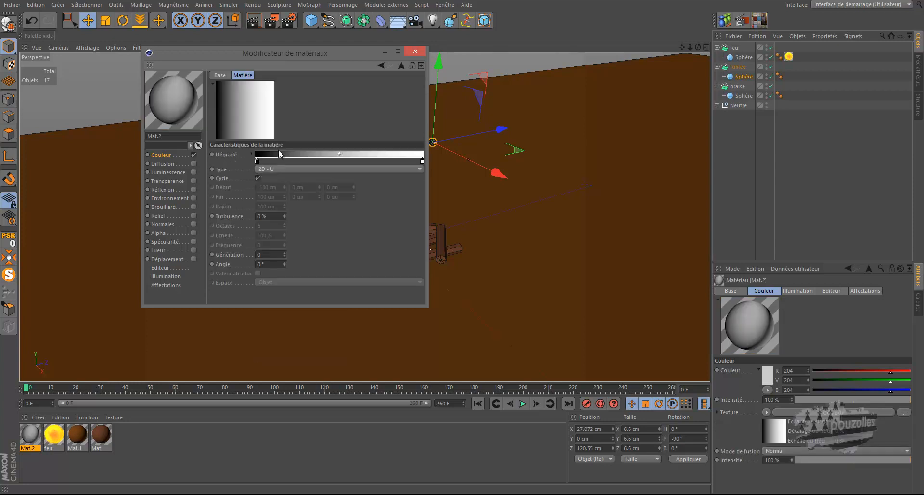
left_click(284, 169)
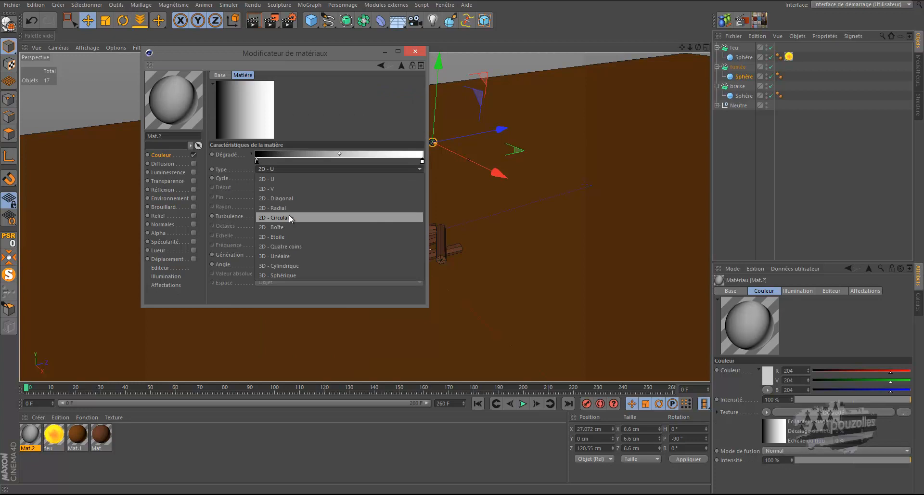
left_click(289, 214)
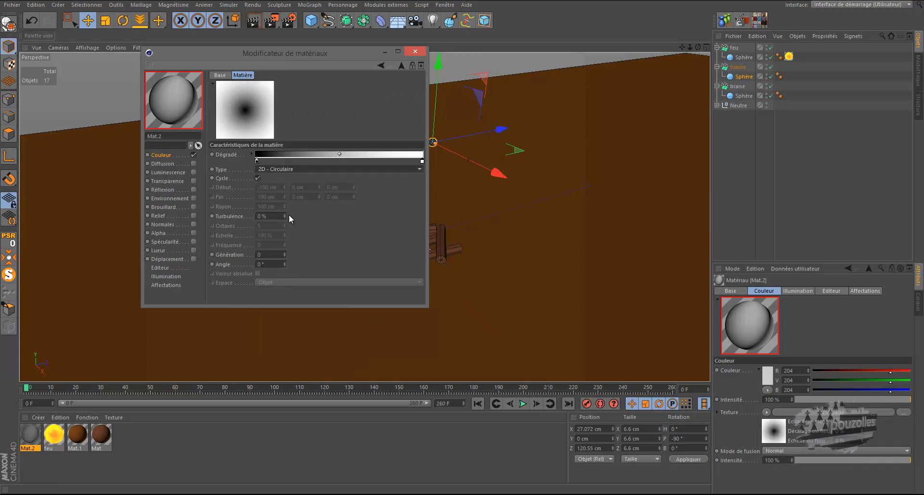
double_click(255, 160)
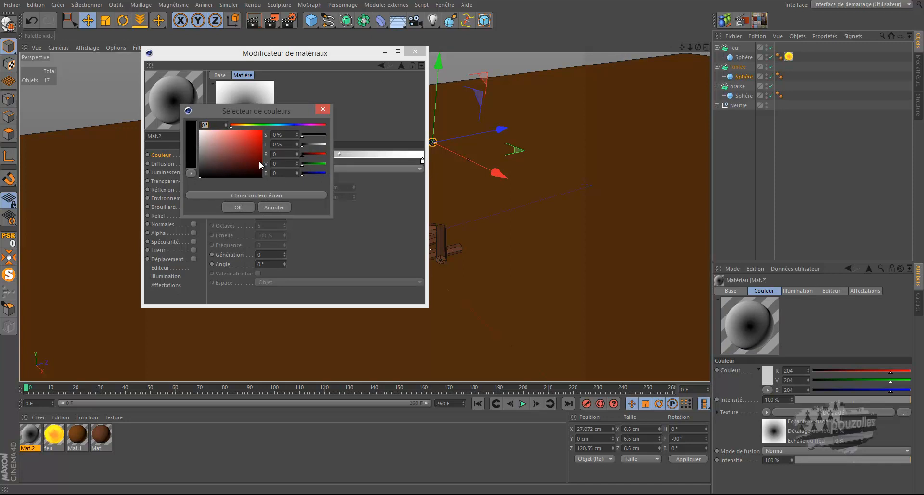
type("64")
left_click(279, 207)
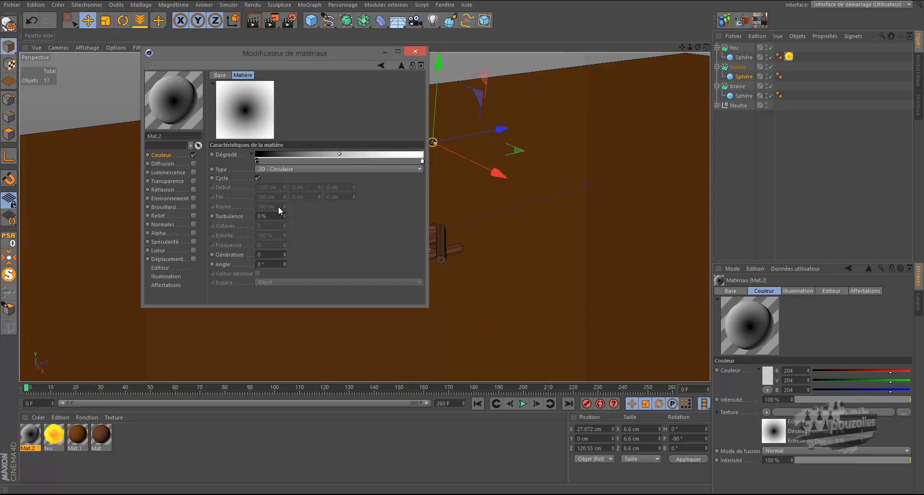
Step: Set the starting knot of the smoke material's Couleur gradient to dark grey, with red 64 and green 63
double_click(257, 161)
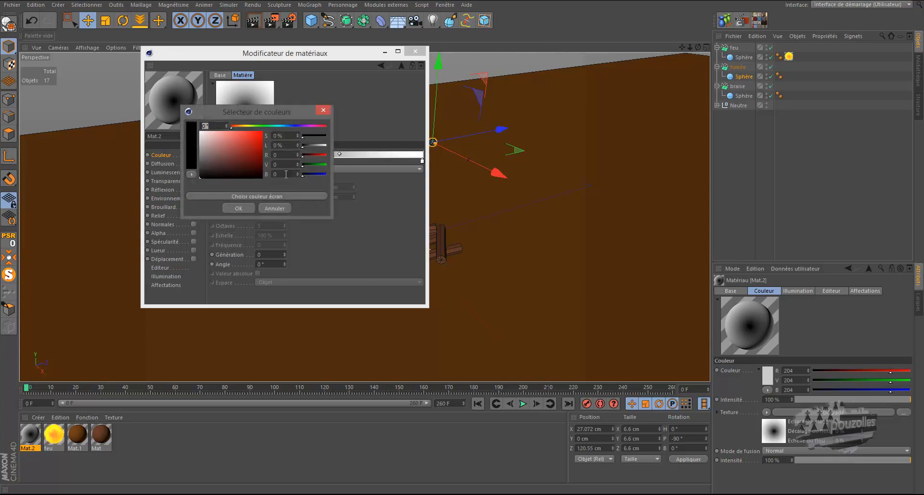
double_click(281, 154)
type("64")
key("Return")
key("Tab")
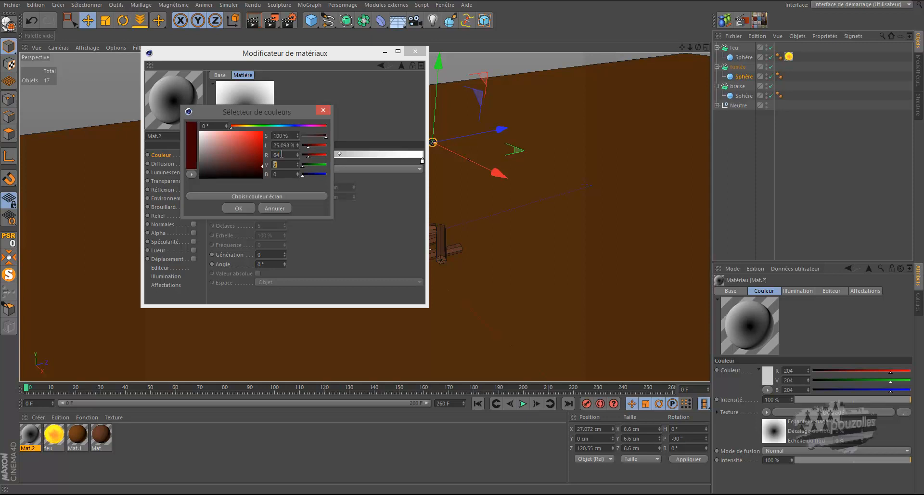
type("63")
key("Return")
key("Tab")
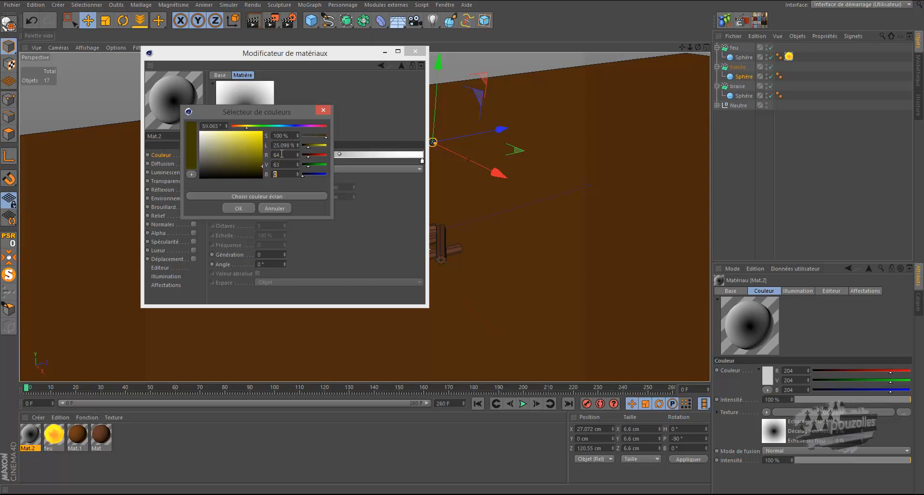
type("6")
key("Return")
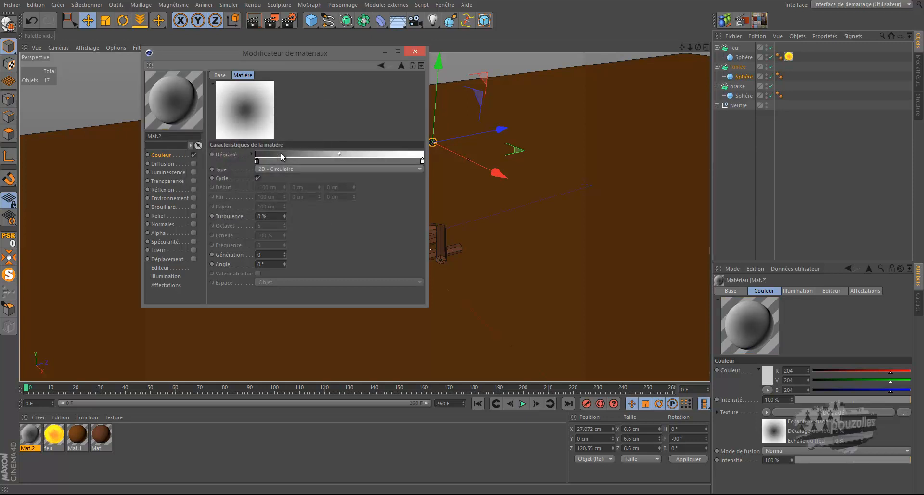
Step: Set the end knot of the smoke material's Couleur gradient to dark grey, with red 79, green 78 and blue 79
double_click(422, 160)
left_click(449, 152)
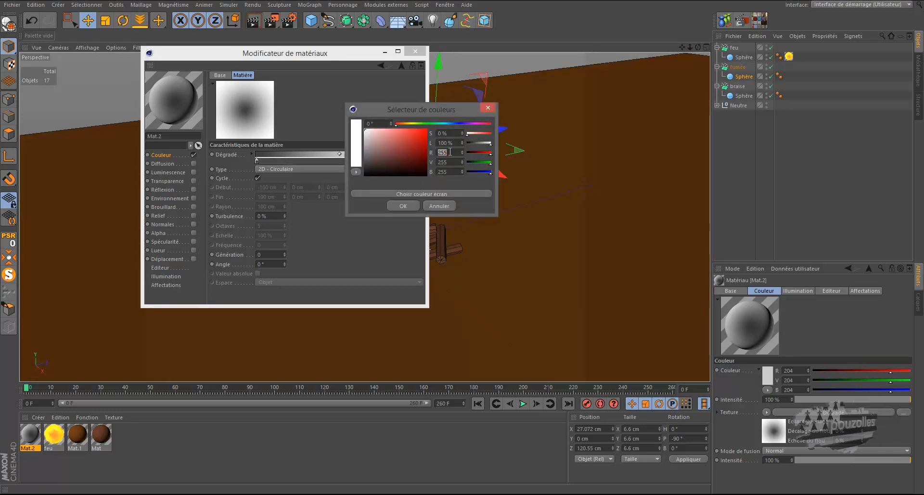
type("1")
key("Tab")
type("78")
key("Return")
key("Tab")
type("79")
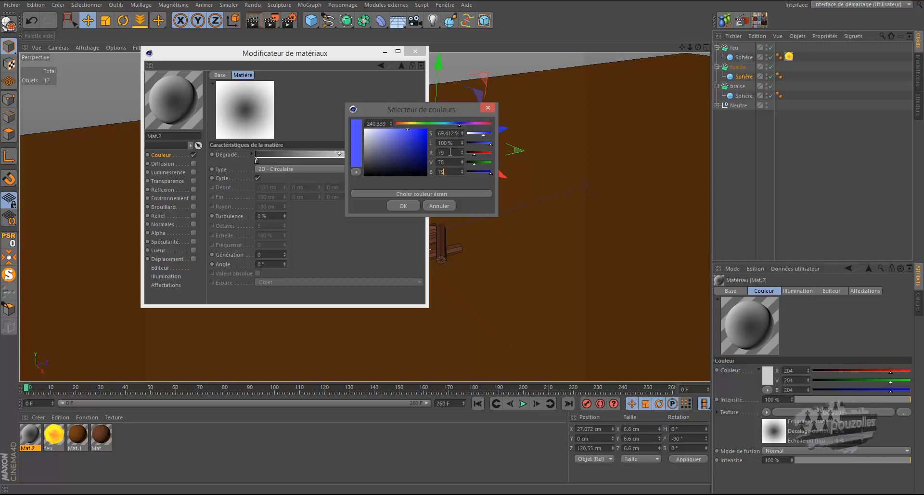
key("Return")
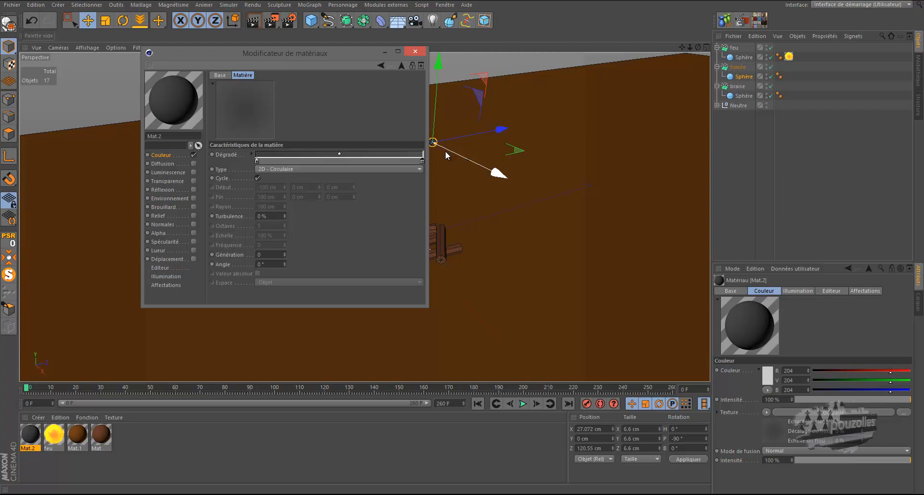
Step: Set the Turbulence of the smoke material's gradient to 40 %
double_click(263, 217)
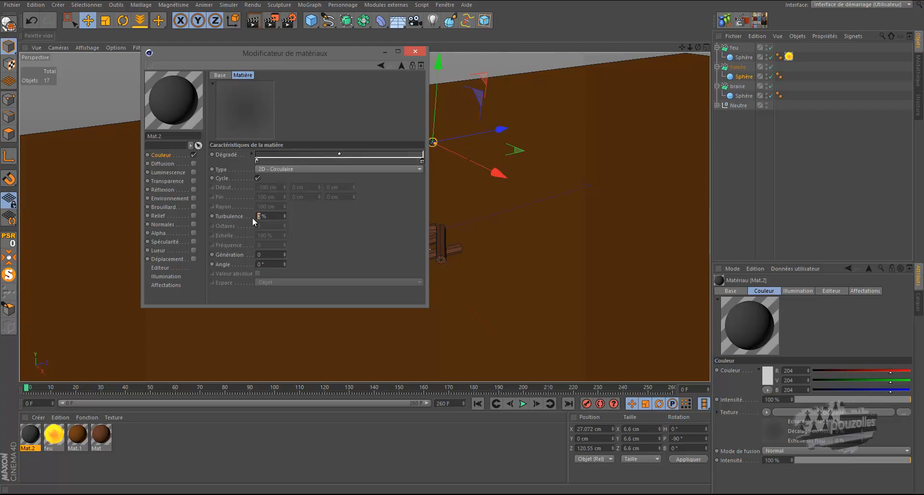
type("20")
key("Return")
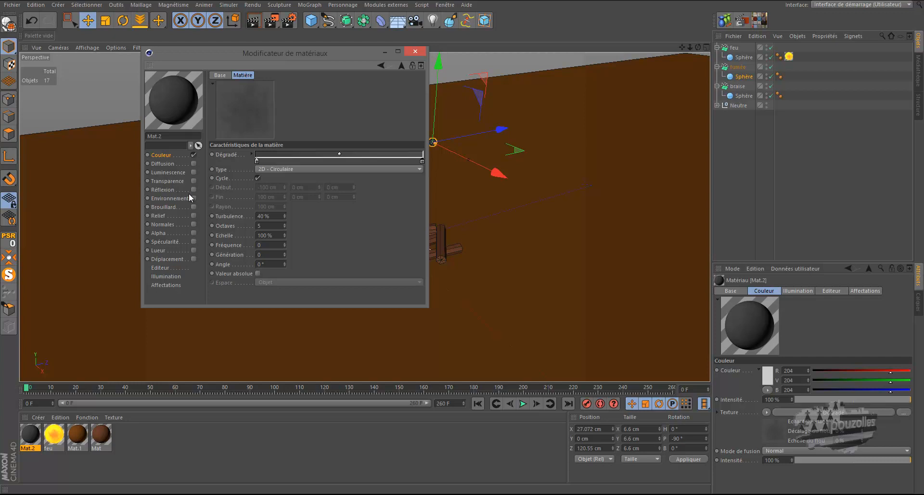
Step: Enable the smoke material's Luminescence channel at 5 % intensity and apply the material to the fumée emitter's sphere
left_click(195, 173)
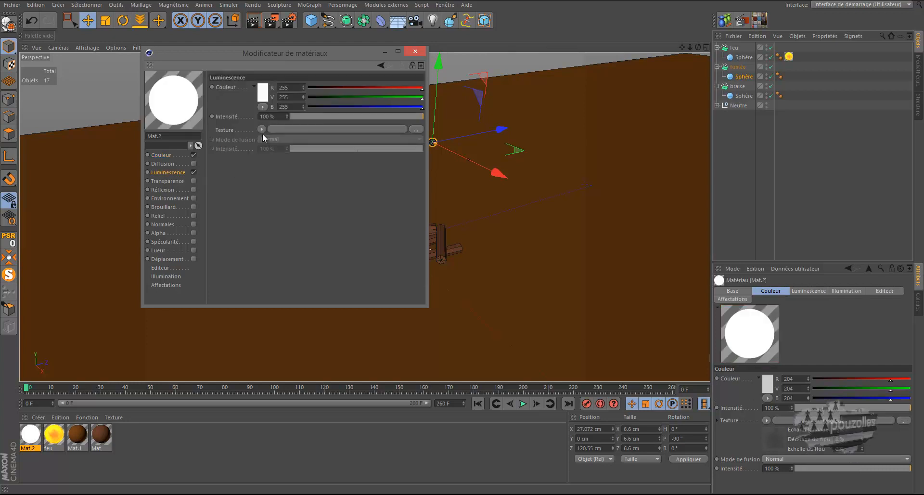
double_click(261, 116)
type("5")
key("Return")
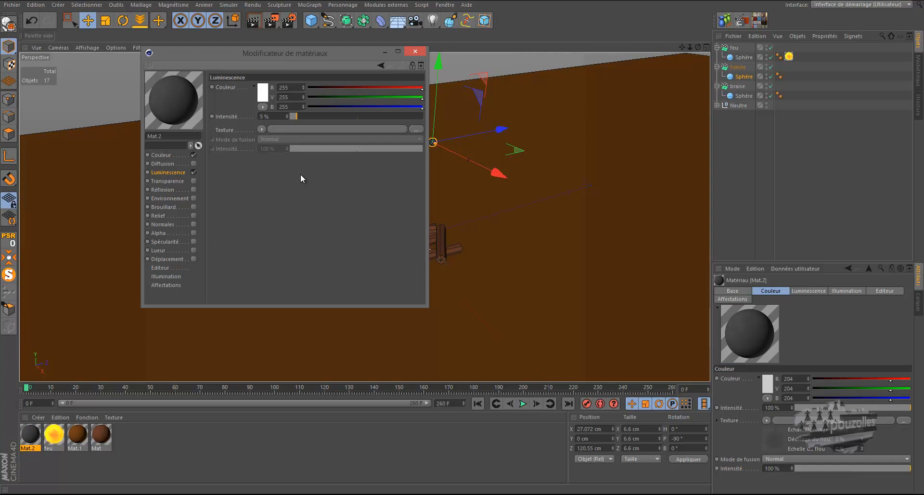
left_click_drag(170, 110, 743, 76)
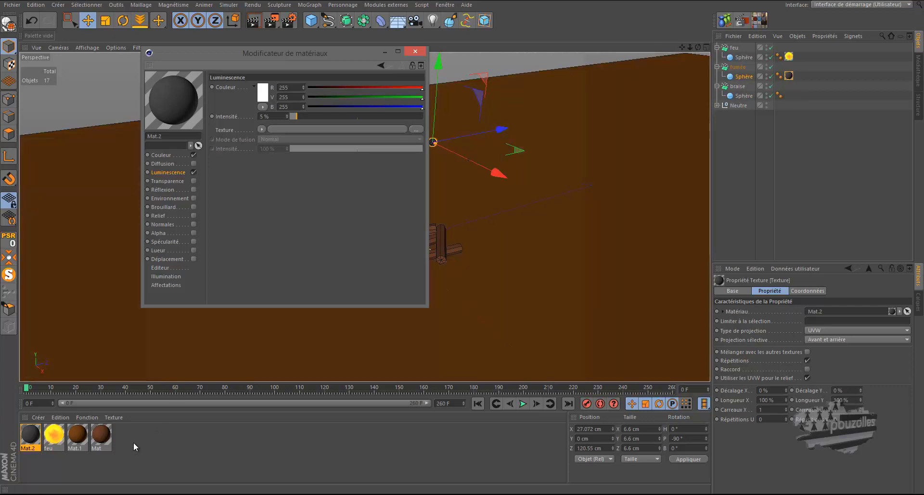
Step: Create a new material for the braise emitter's sphere and disable its Spécularité channel
double_click(134, 441)
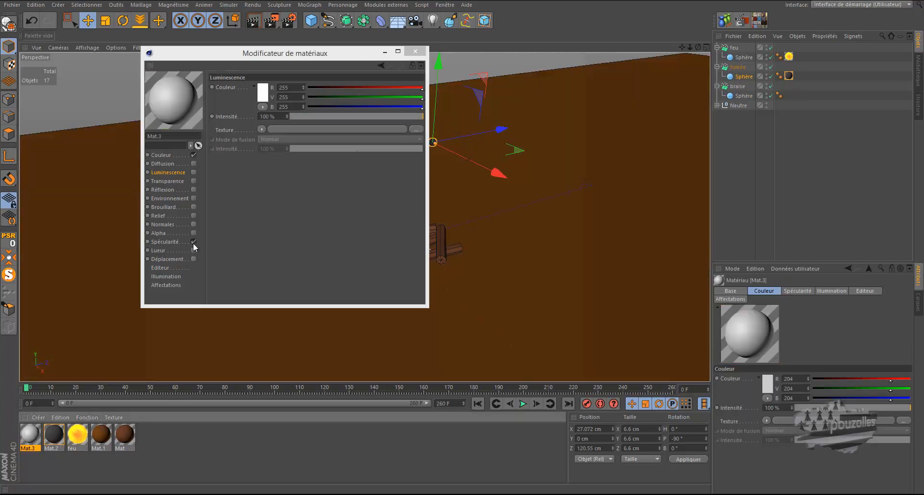
left_click(193, 242)
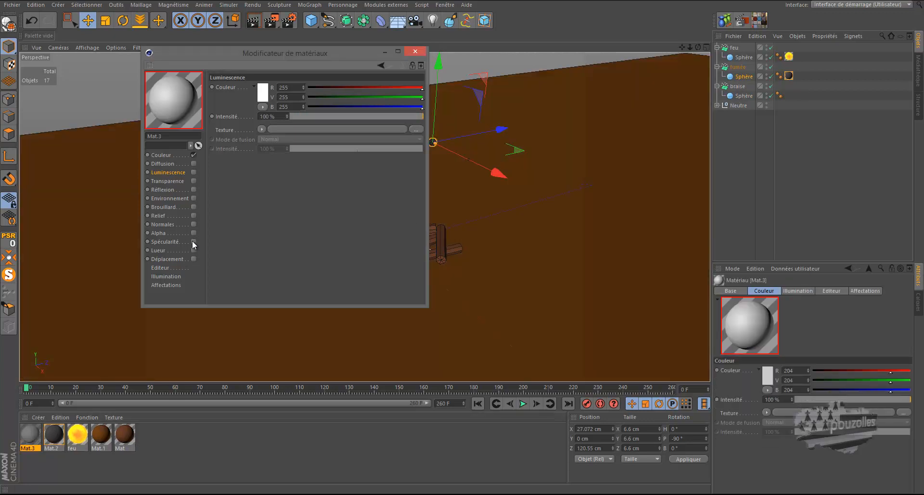
Step: Add a Dégradé texture to the ember material's Couleur channel and set its gradient type to 2D - Circulaire
left_click(168, 156)
left_click(261, 129)
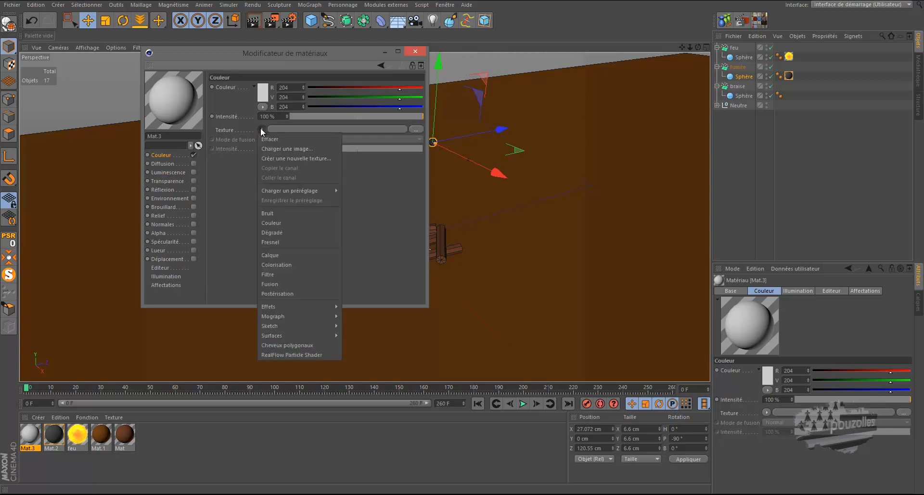
left_click(272, 233)
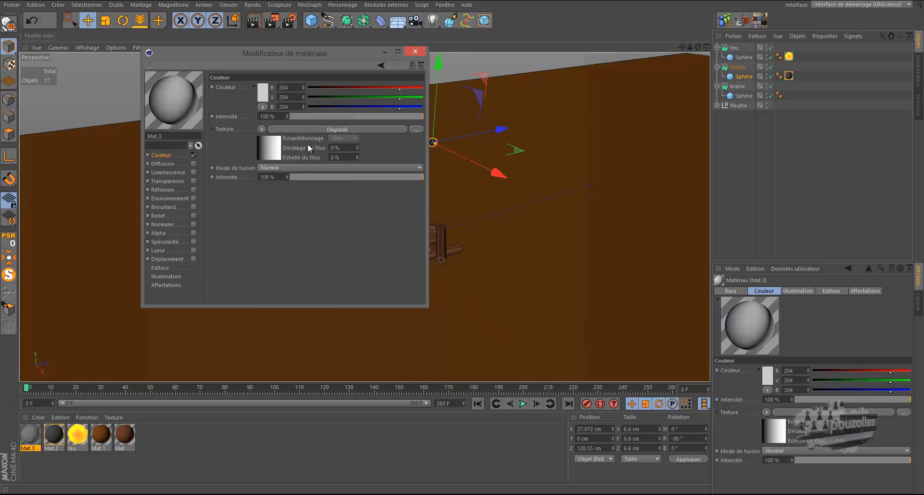
left_click(314, 128)
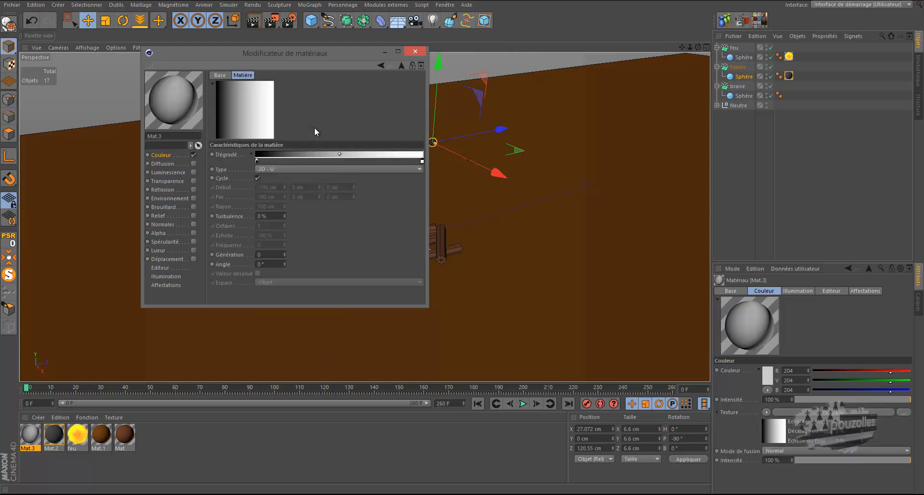
left_click(285, 168)
left_click(289, 217)
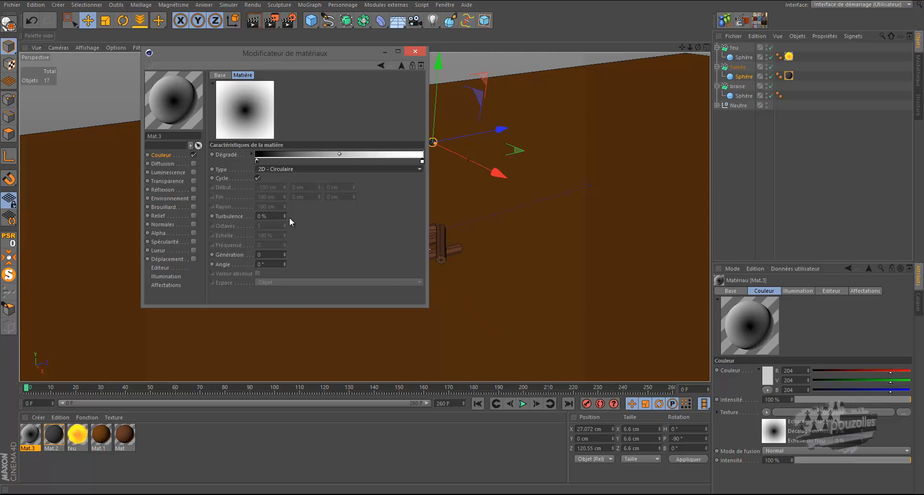
Step: Set the starting knot of the ember material's gradient to orange-red, with red 255, green 57 and blue 0
double_click(256, 160)
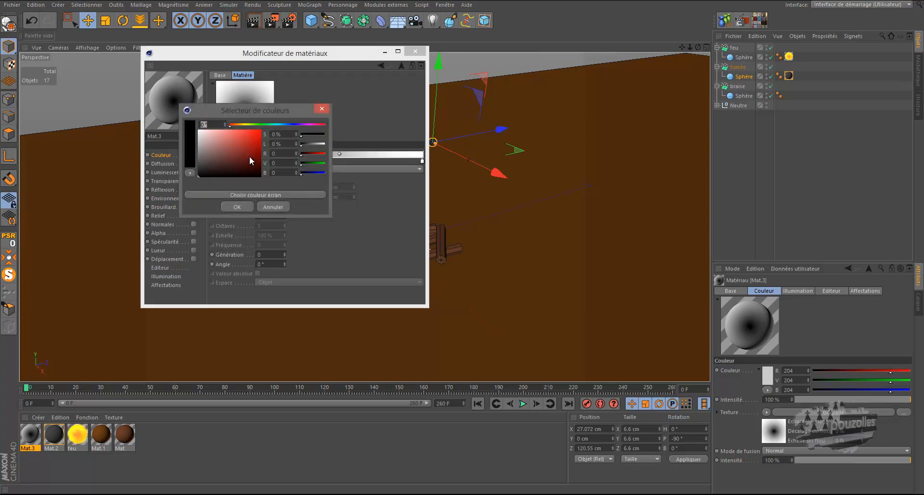
left_click(281, 154)
type("255")
key("Tab")
type("5")
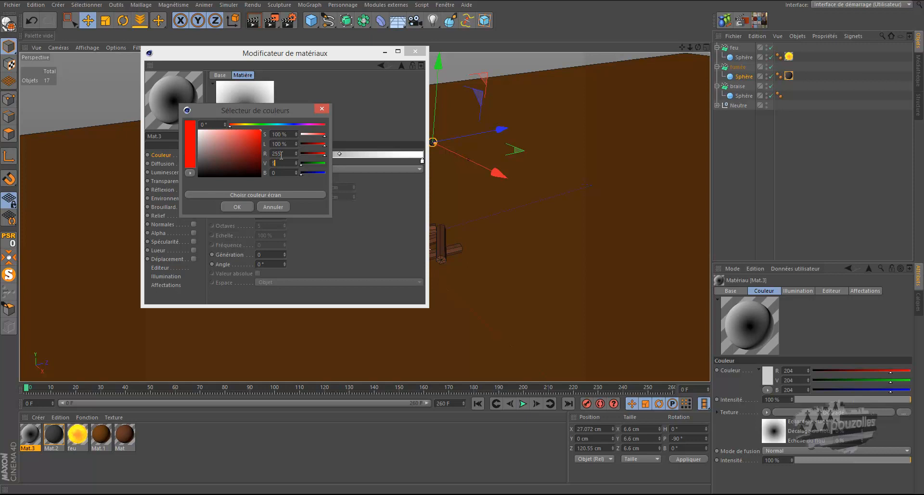
type("7")
key("Tab")
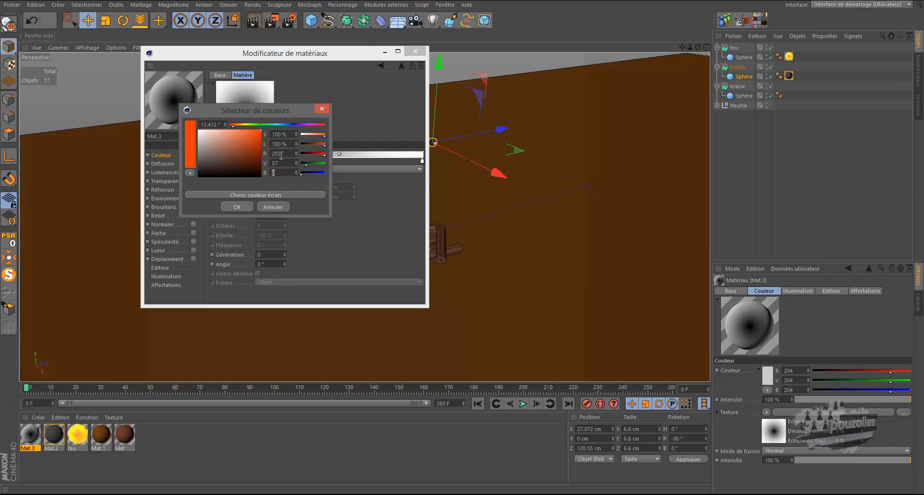
left_click(241, 206)
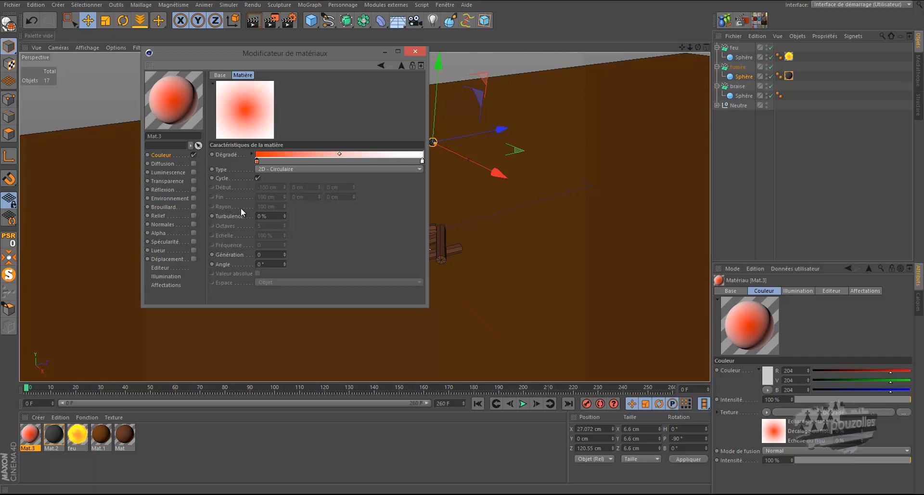
Step: Check the Couleur settings of the orange ember material in the fire.c4d reference scene and return to Sans titre 2
left_click(451, 5)
left_click(459, 222)
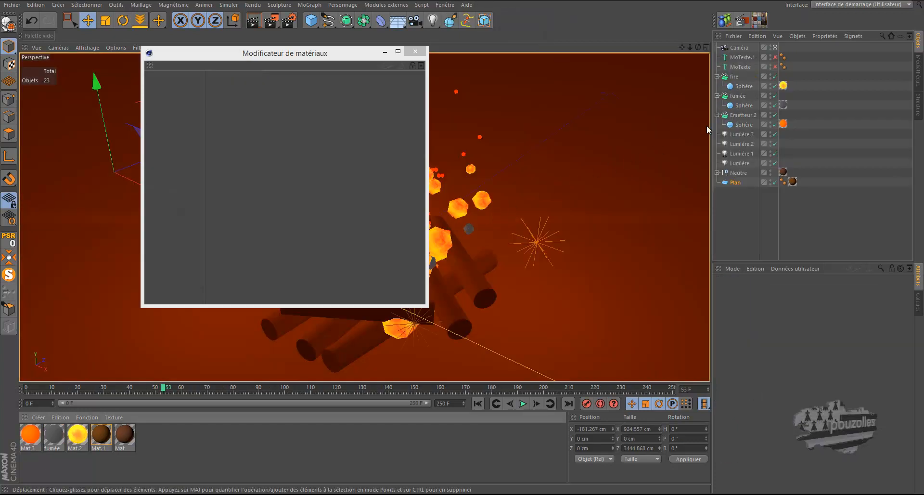
left_click(42, 436)
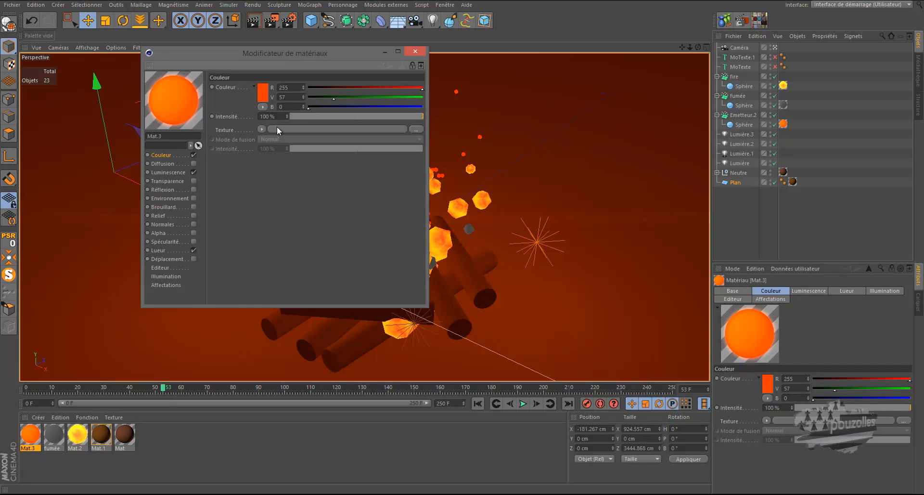
left_click(385, 52)
left_click(443, 5)
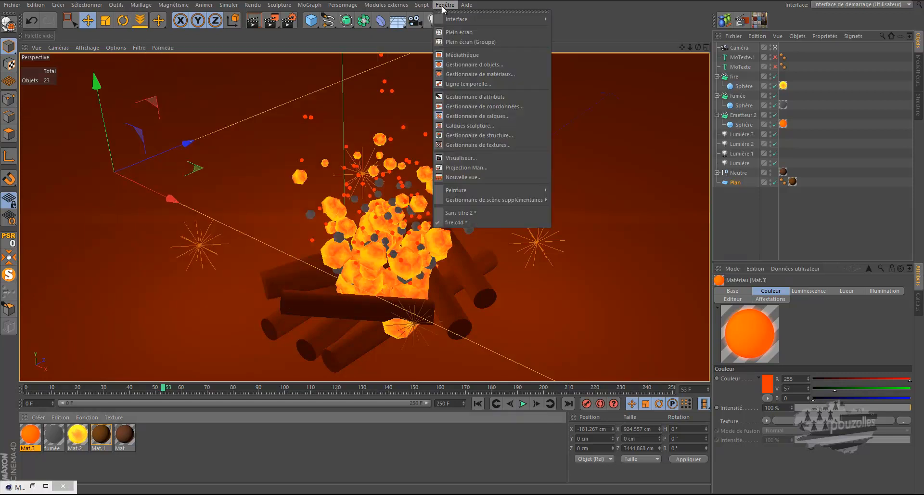
left_click(460, 212)
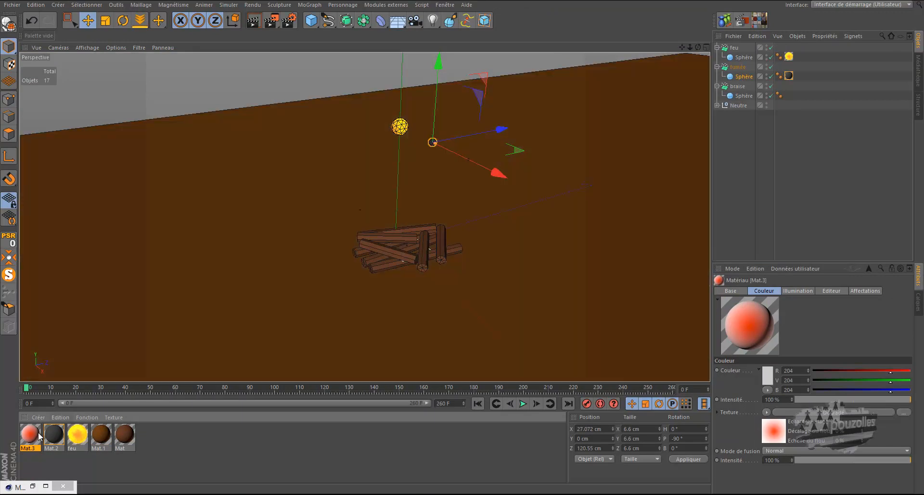
Step: Clear the gradient texture from the ember material's Couleur channel and set its colour to red 255, green 57 and blue 0
double_click(30, 435)
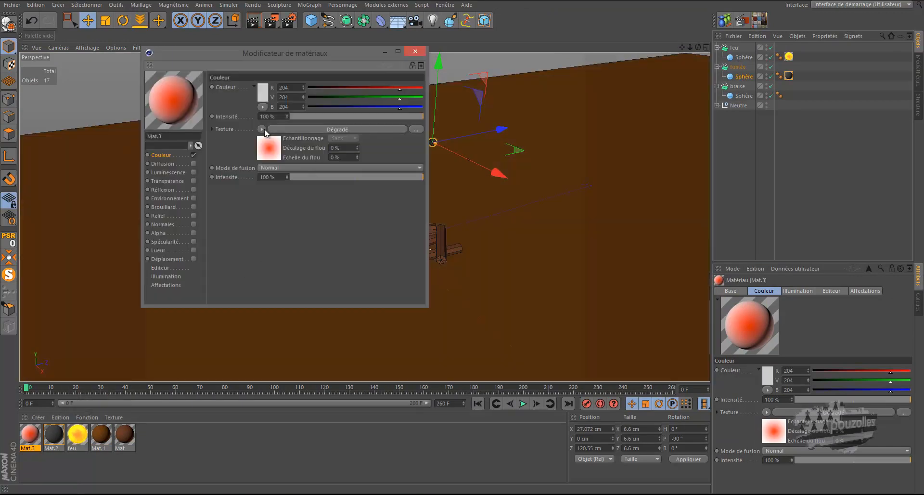
left_click(263, 128)
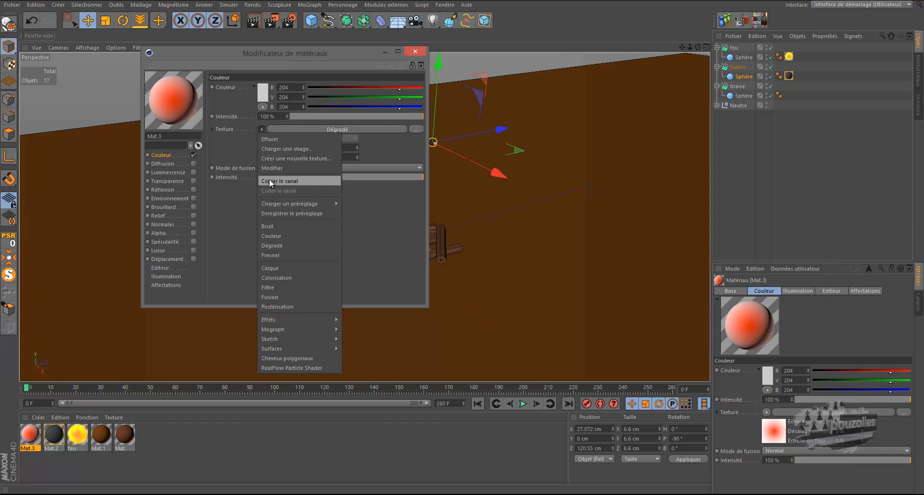
left_click(273, 140)
double_click(286, 88)
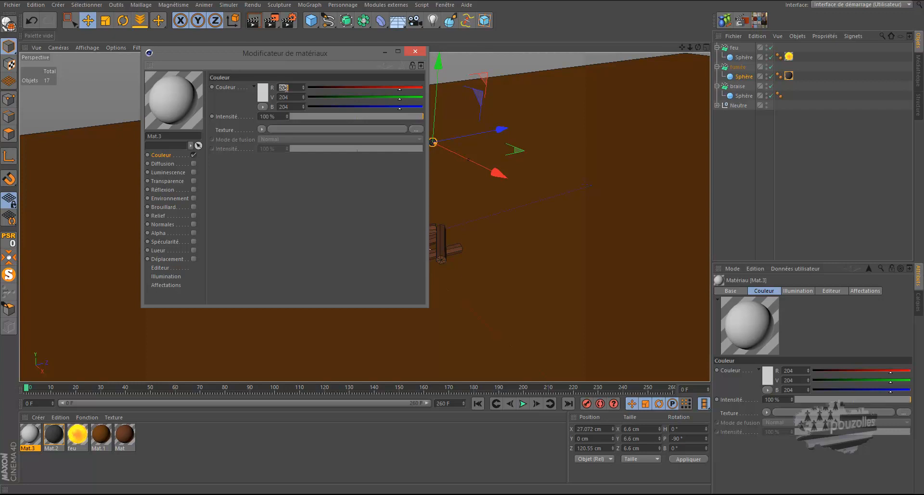
type("255")
key("Tab")
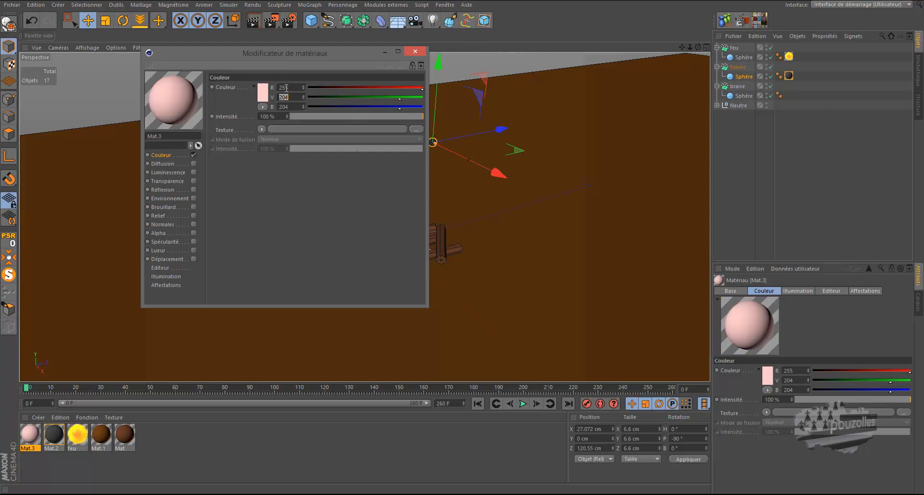
type("57")
key("Tab")
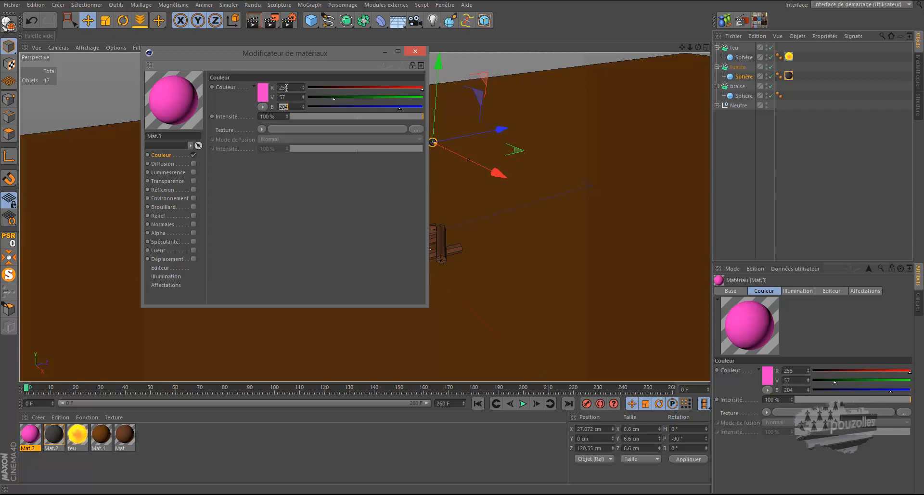
type("0")
key("Return")
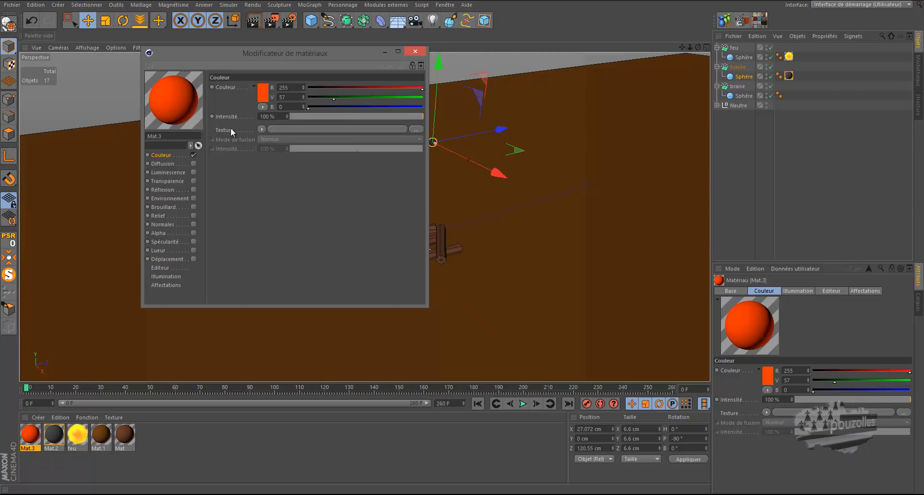
Step: Enable the ember material's Luminescence channel, try an intensity of 5 % and reset it to 100 %
left_click(194, 173)
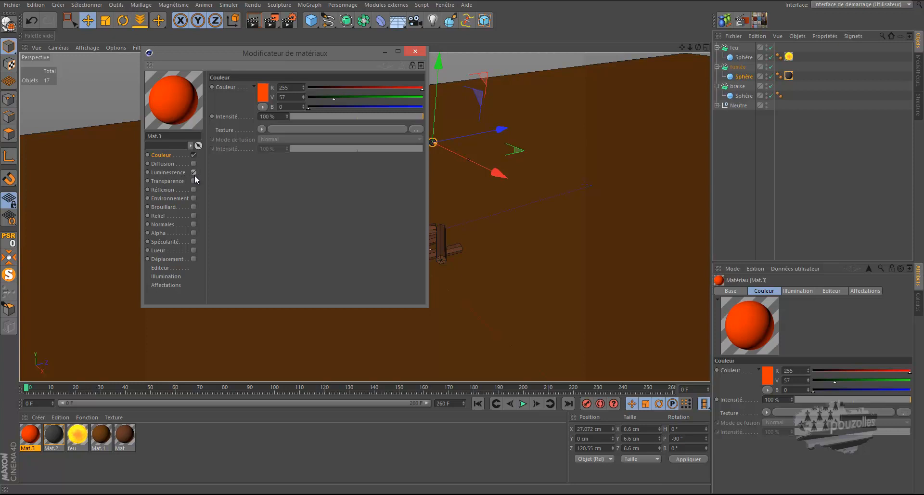
double_click(266, 117)
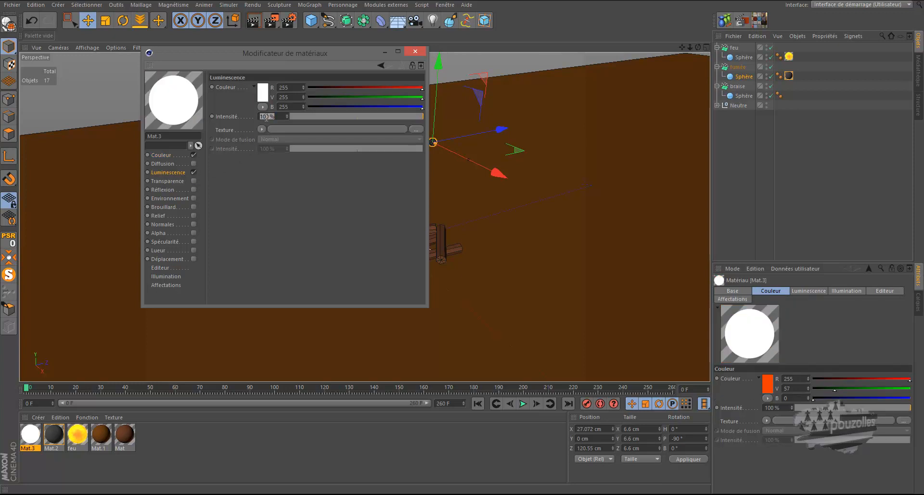
type("5")
key("Return")
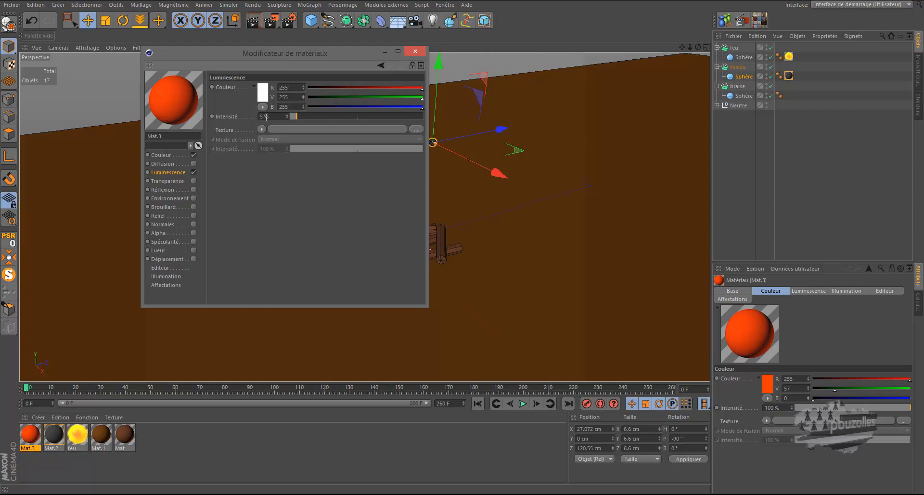
double_click(264, 117)
type("100")
key("Return")
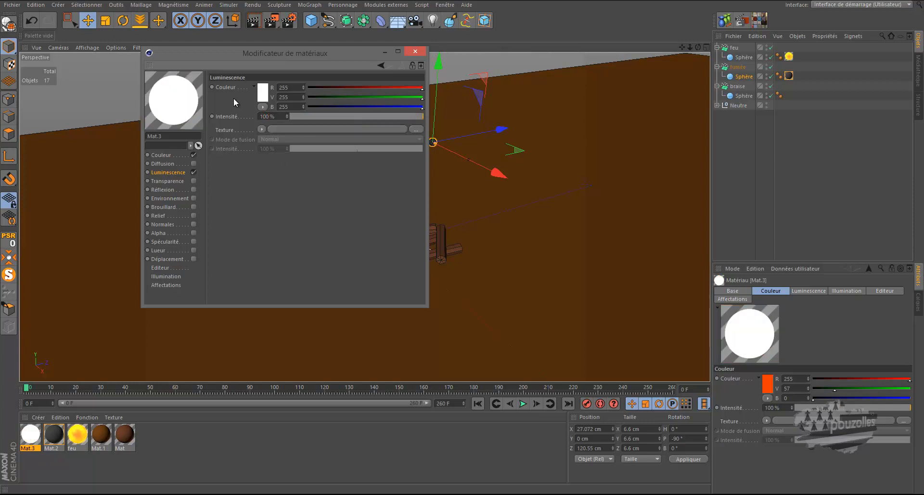
Step: Set the ember material's Luminescence colour to orange-red, with green 42 and blue 0
double_click(291, 97)
type("42")
double_click(289, 105)
type("0")
key("Return")
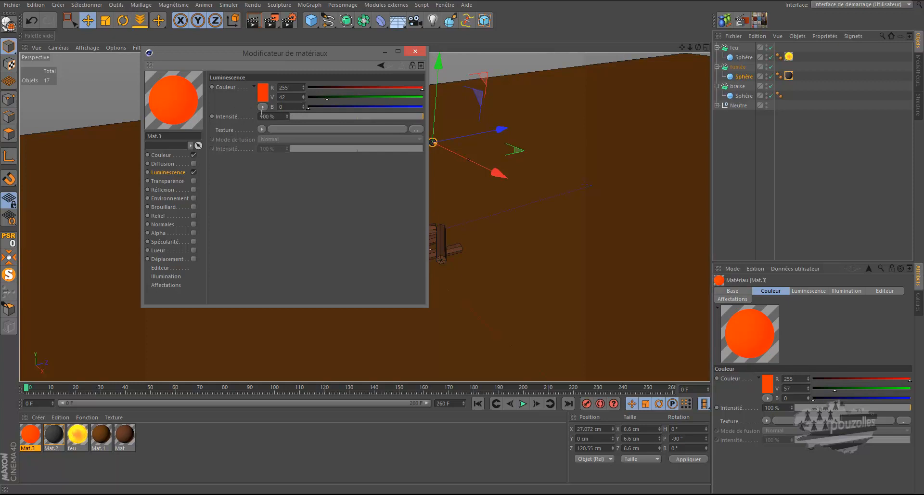
Step: Set the ember material's Luminescence intensity to 200 % and enable its Lueur channel
left_click_drag(263, 117, 256, 116)
type("2")
key("Return")
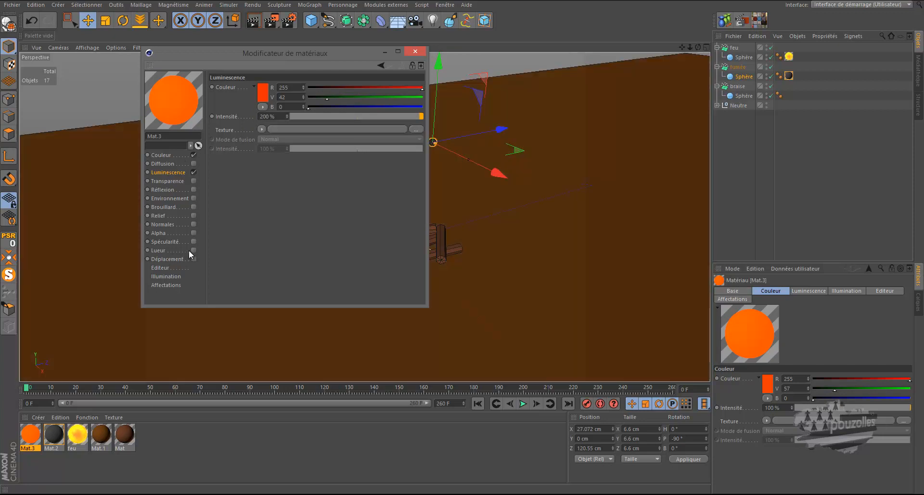
left_click(193, 249)
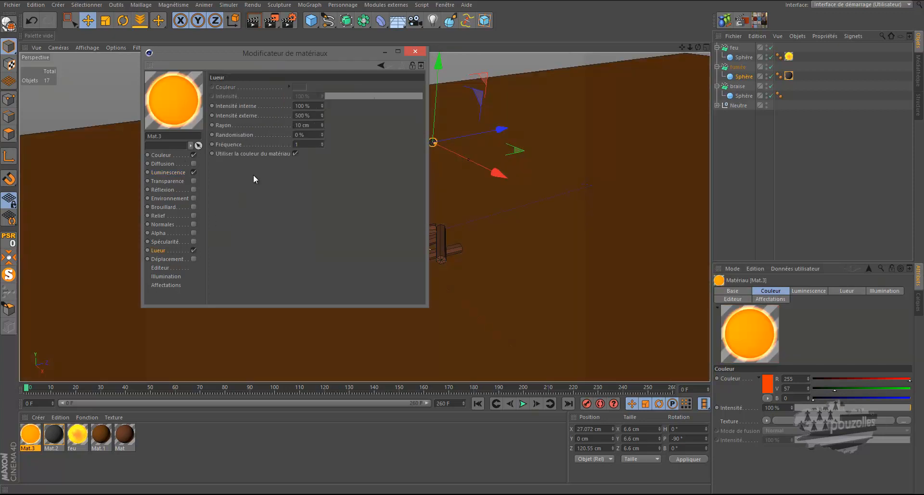
Step: Set the ember material's external glow intensity to 100 % and apply the material to the braise emitter's sphere
double_click(304, 115)
type("100")
key("Return")
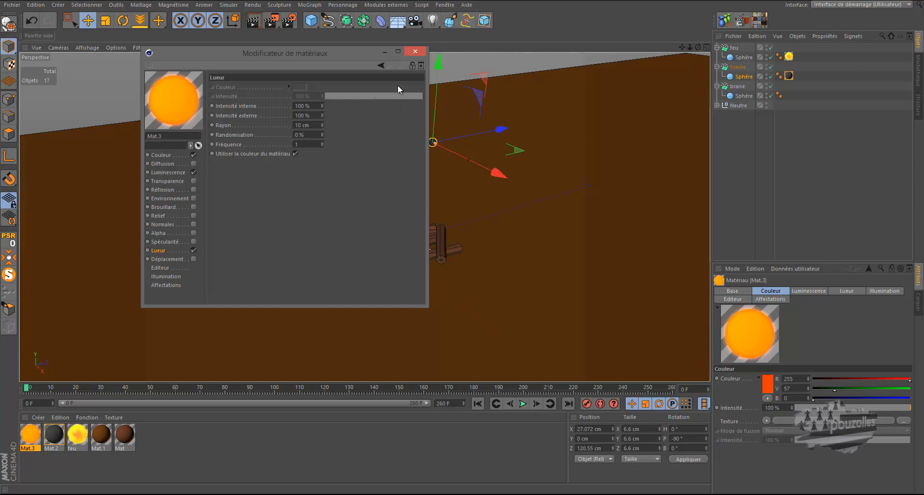
left_click_drag(169, 100, 747, 96)
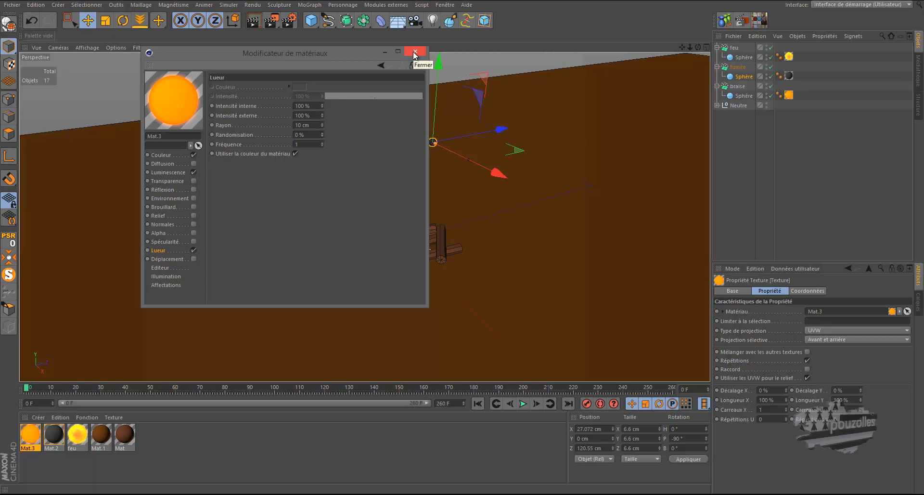
left_click(413, 51)
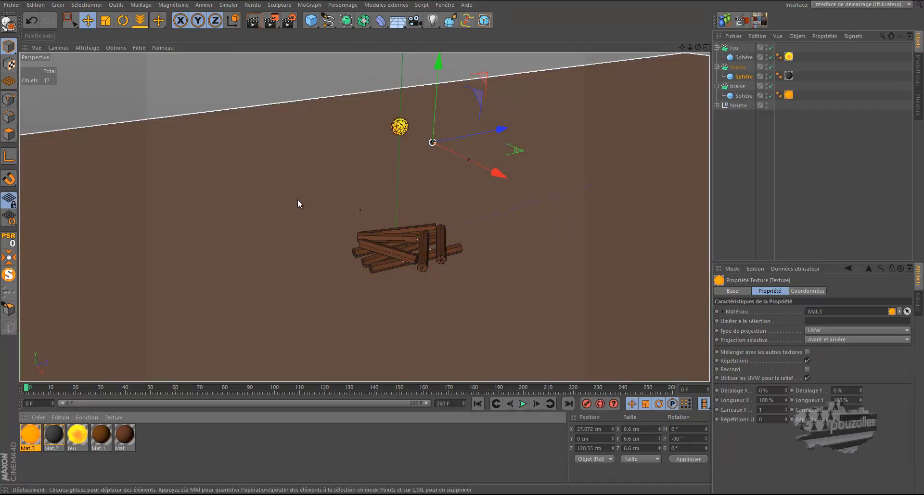
scroll(531, 121, "up", 5)
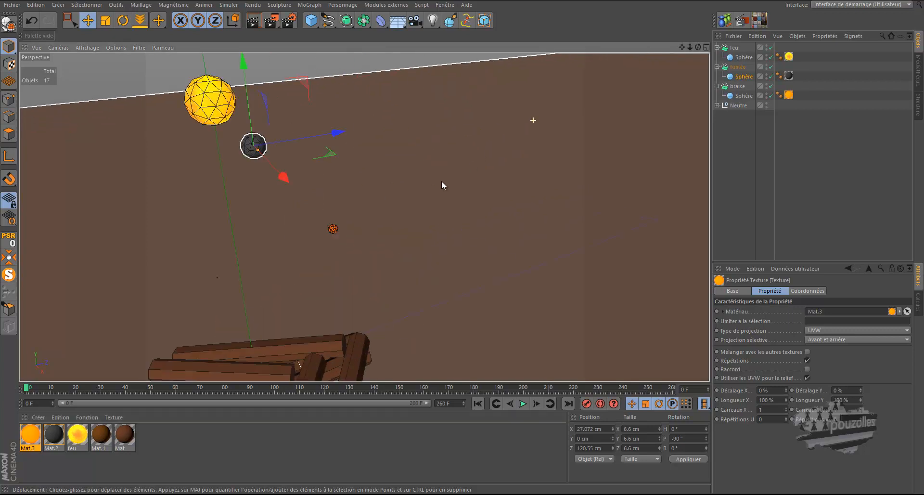
scroll(415, 145, "down", 5)
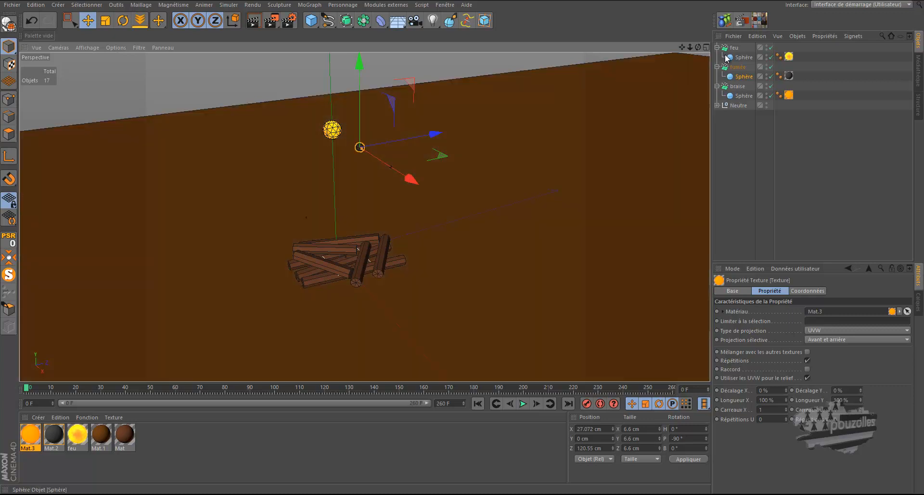
Step: Set the feu emitter's view and render generation to 100 and its end of emission to 260 F
left_click(737, 47)
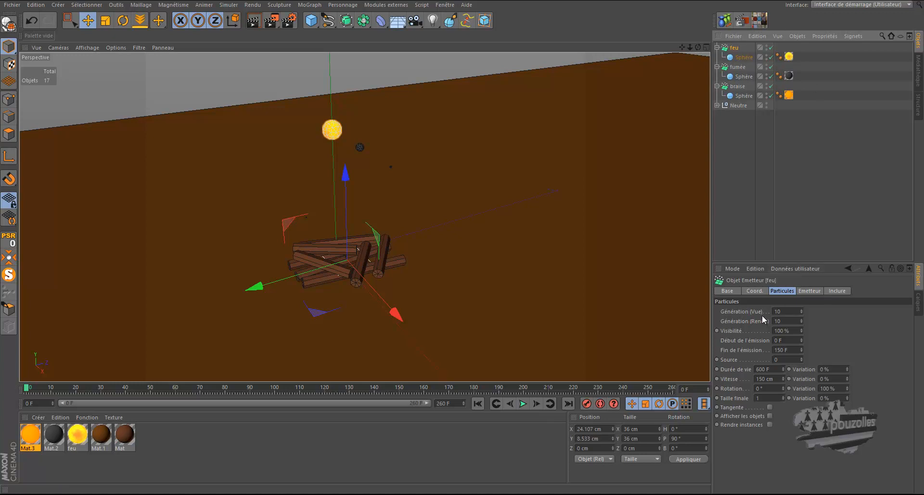
left_click(784, 313)
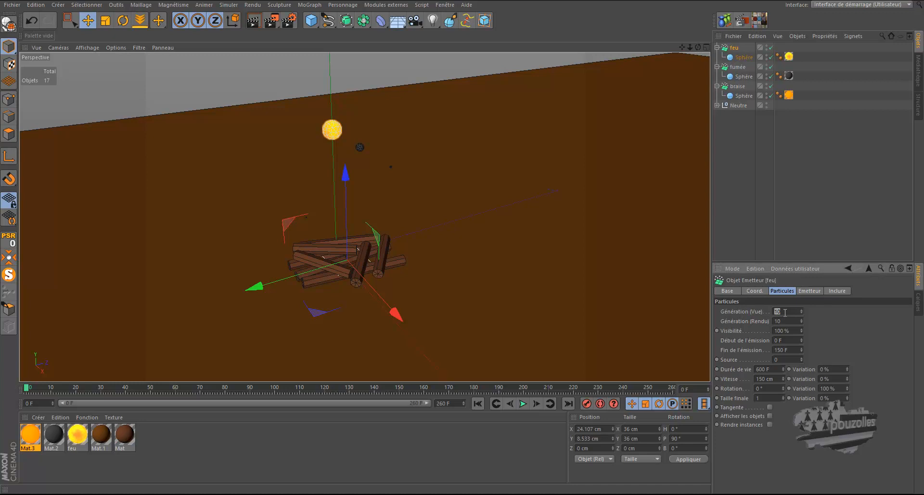
type("0")
left_click(795, 320)
double_click(786, 350)
type("260")
Step: Set the feu emitter's lifetime to 20 F, rotation to 20° and final size to 0.2
double_click(767, 369)
type("20")
key("Tab")
key("Tab")
type("8")
key("Tab")
key("Tab")
type("2")
key("Tab")
key("Tab")
type(".2")
Step: Set the feu emitter's speed to 83 cm, with variations of 30 % for lifetime and speed and 20 % for final size
left_click(837, 369)
type("30")
key("Tab")
type("3")
double_click(763, 379)
type("83")
double_click(824, 378)
type("30")
key("Return")
double_click(825, 398)
type("20")
key("Return")
Step: Enable Afficher les objets for the feu emitter and play the animation to preview the fire
left_click(769, 415)
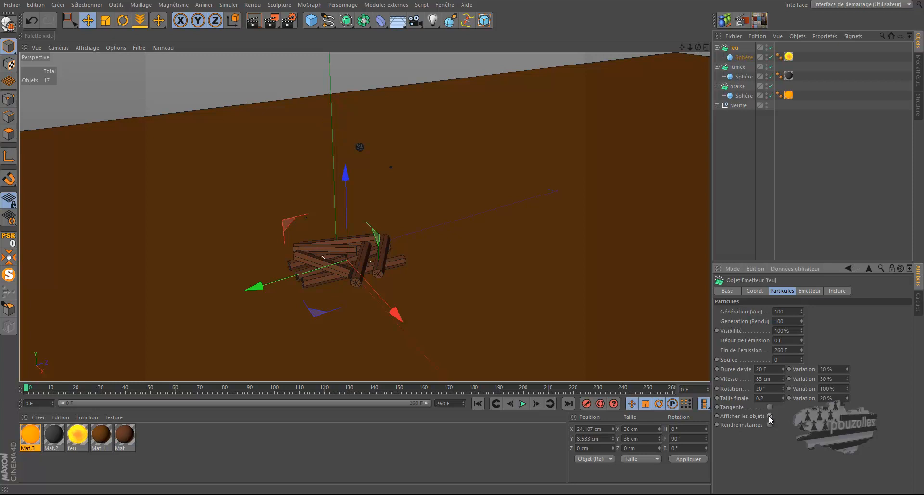
left_click(769, 415)
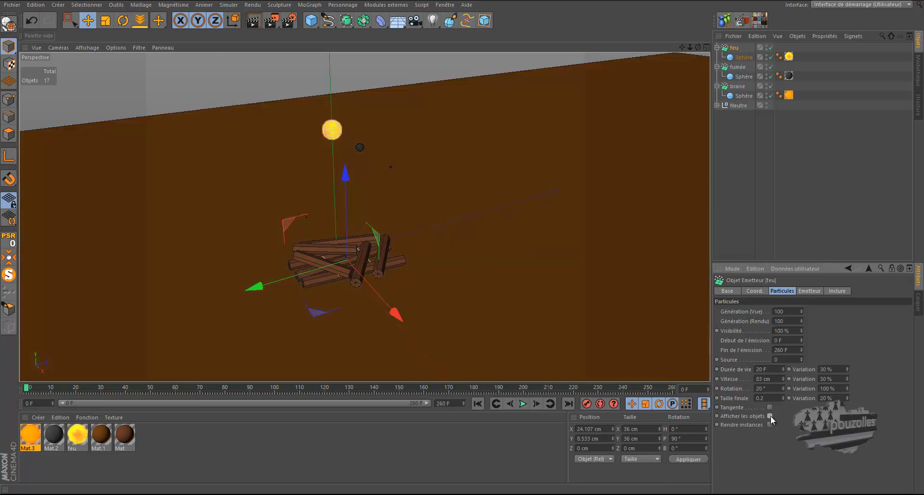
left_click(769, 415)
left_click(523, 404)
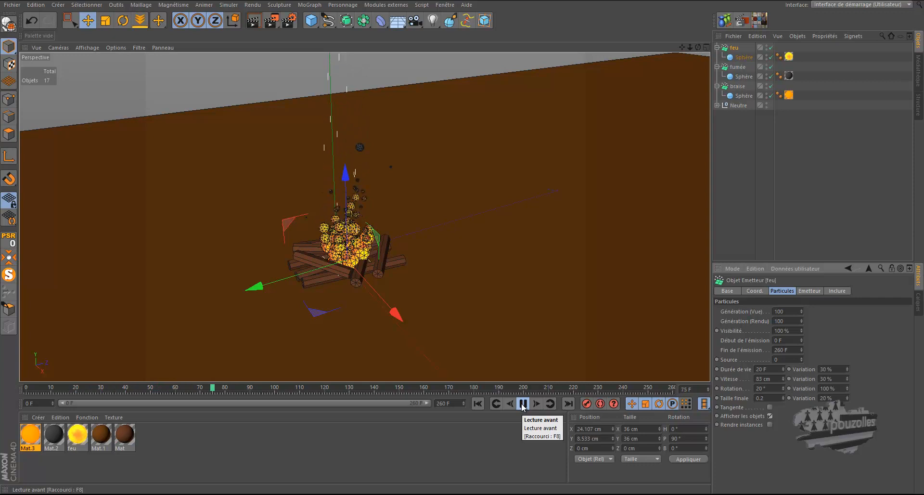
left_click(523, 404)
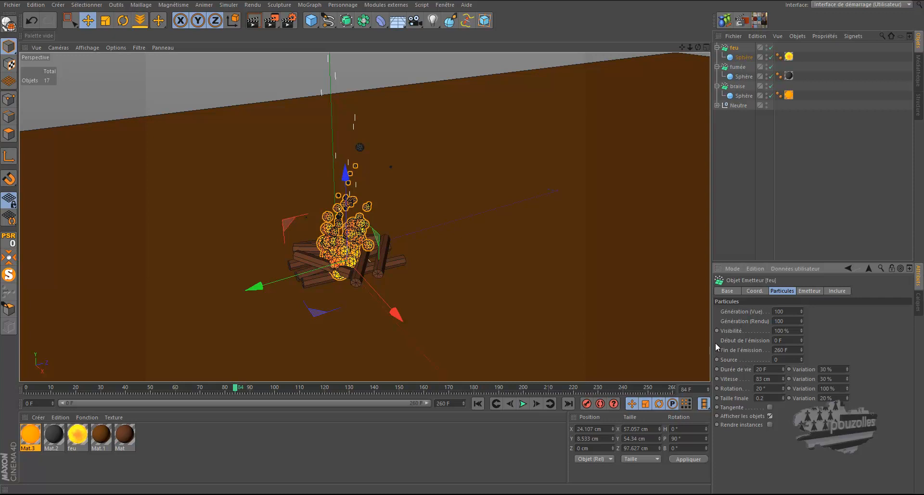
Step: Set the fumée emitter's view and render generation to 100 and its end of emission to 260 F
left_click(737, 67)
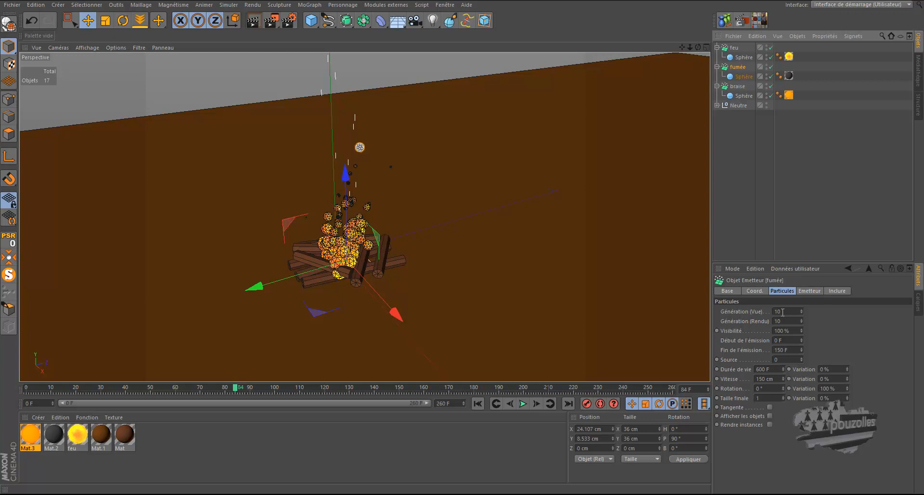
left_click(782, 311)
type("0")
key("Tab")
type("100")
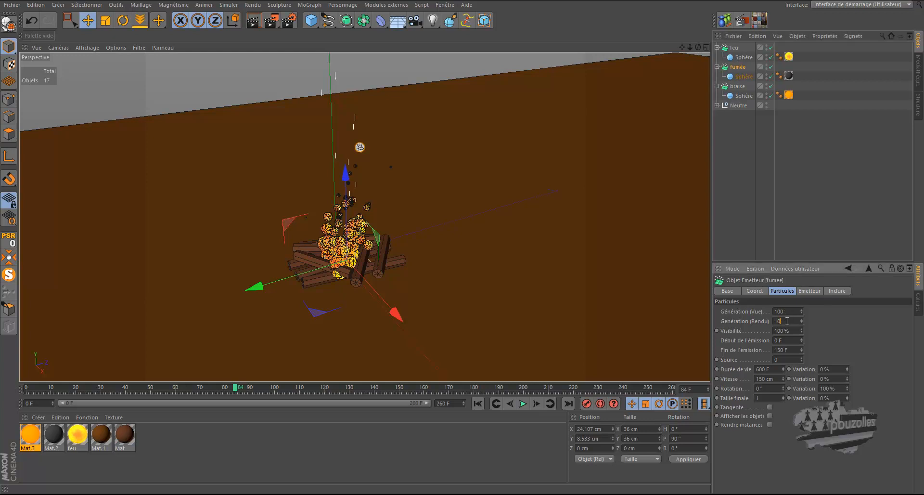
key("Return")
left_click(785, 350)
type("260")
Step: Set the fumée emitter's lifetime to 20 F with 50 % variation and its speed to 200 cm with 30 % variation
double_click(763, 369)
type("20")
key("Tab")
type("50")
key("Tab")
type("200")
key("Tab")
type("30")
Step: Set the fumée emitter's rotation to 20°, final size to 0.5 with 30 % variation, and lifetime to 50 F
key("Tab")
type("20")
key("Tab")
key("Tab")
key("Tab")
type("30")
key("Return")
double_click(761, 368)
type("50")
Step: Enable Afficher les objets for the fumée emitter, preview the smoke animation and return to frame 0
left_click(770, 416)
left_click(523, 404)
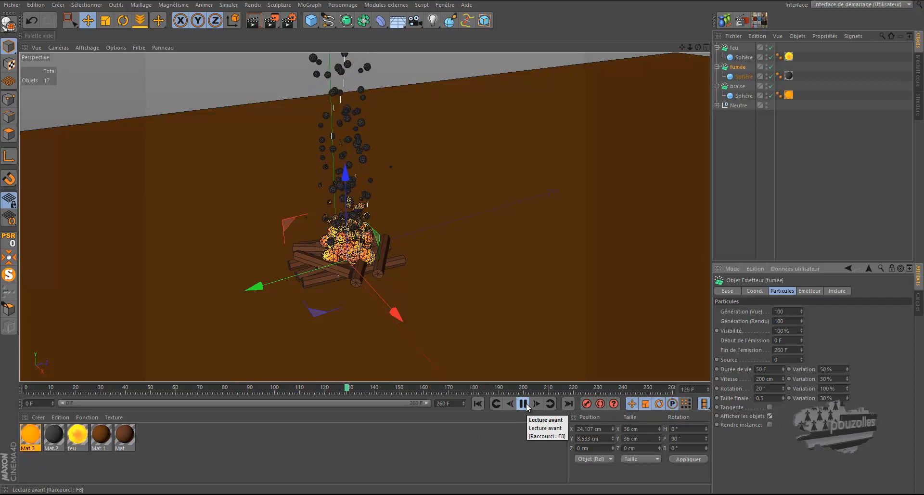
left_click(524, 403)
left_click(478, 403)
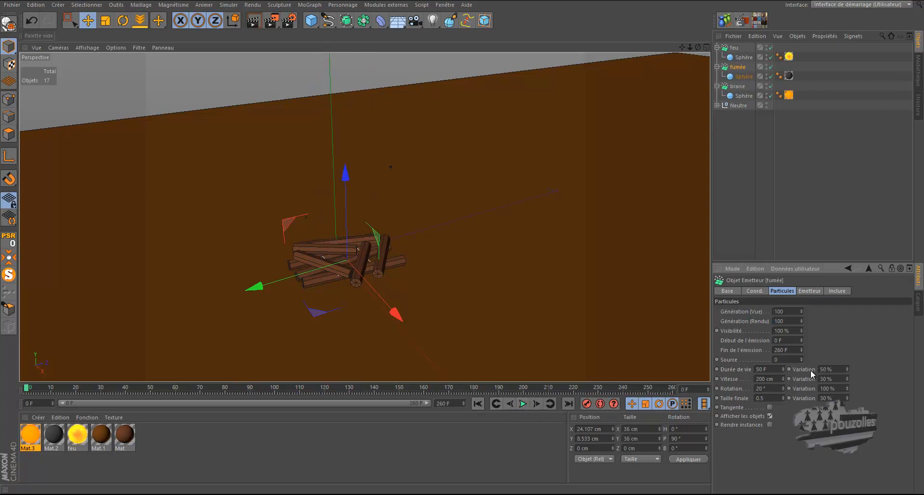
Step: Try lifetimes of 25 F and 20 F for the fumée emitter while playing the animation
double_click(759, 368)
type("2")
left_click(522, 403)
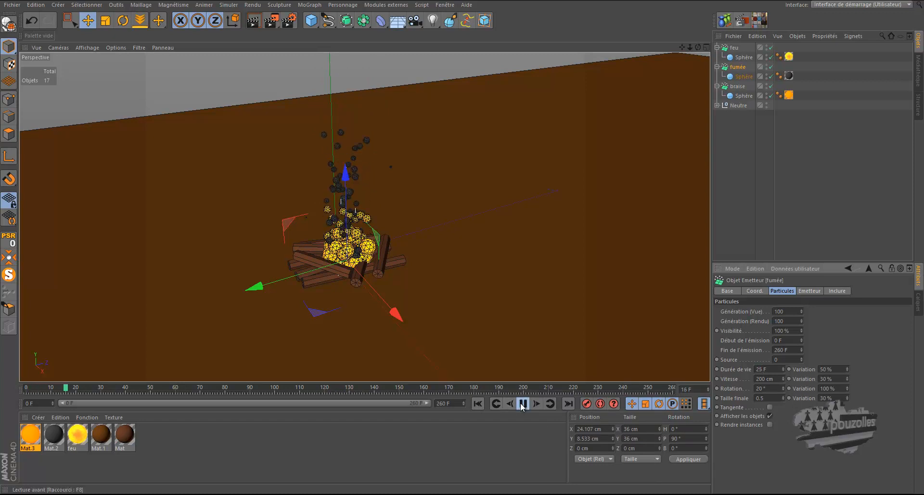
left_click_drag(380, 319, 380, 325, "alt")
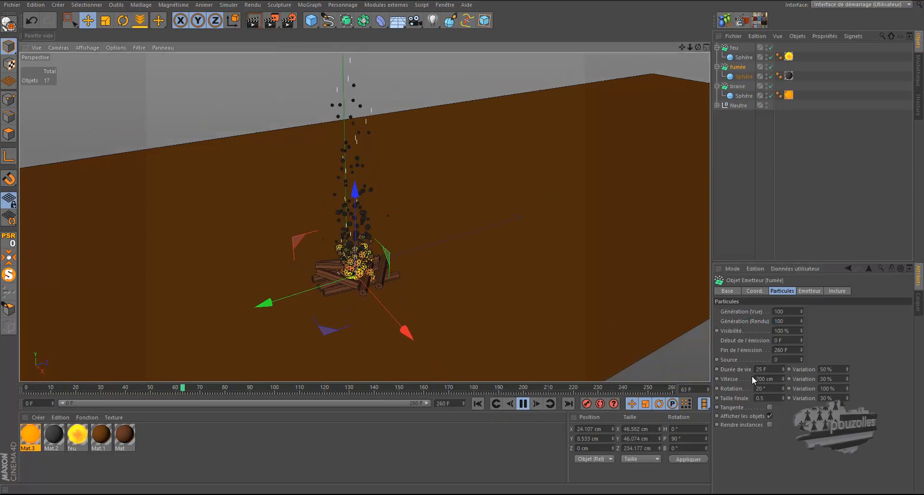
left_click_drag(762, 369, 759, 369)
type("0")
key("Return")
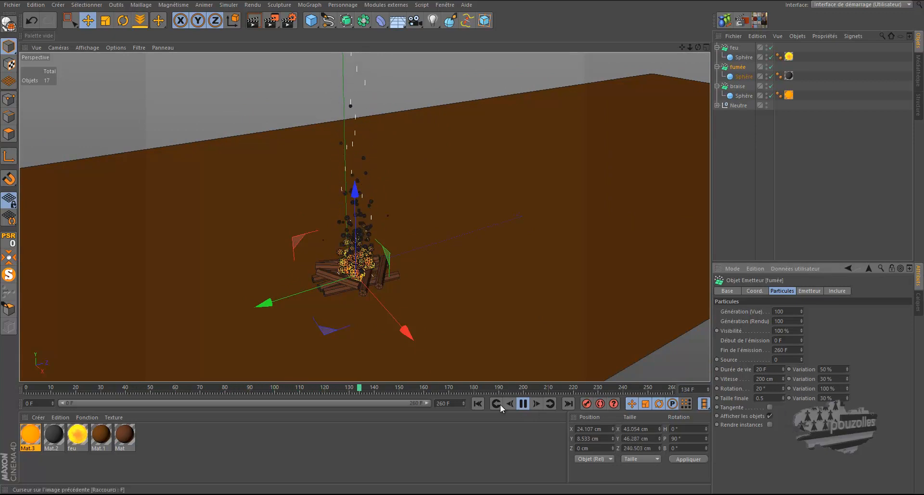
left_click(477, 403)
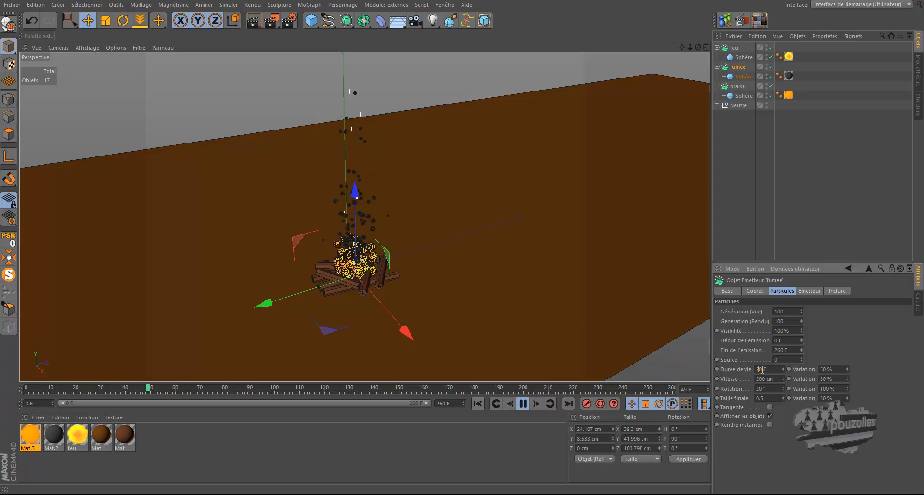
Step: Set the fumée emitter's lifetime to 17 F, replay the animation from the start and return to frame 0
double_click(758, 369)
type("17F")
key("Return")
left_click(477, 403)
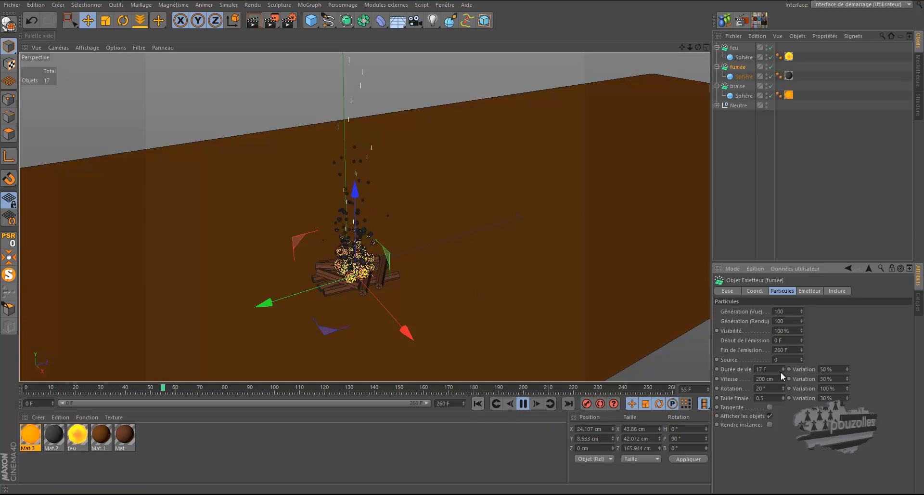
left_click(522, 403)
left_click(478, 404)
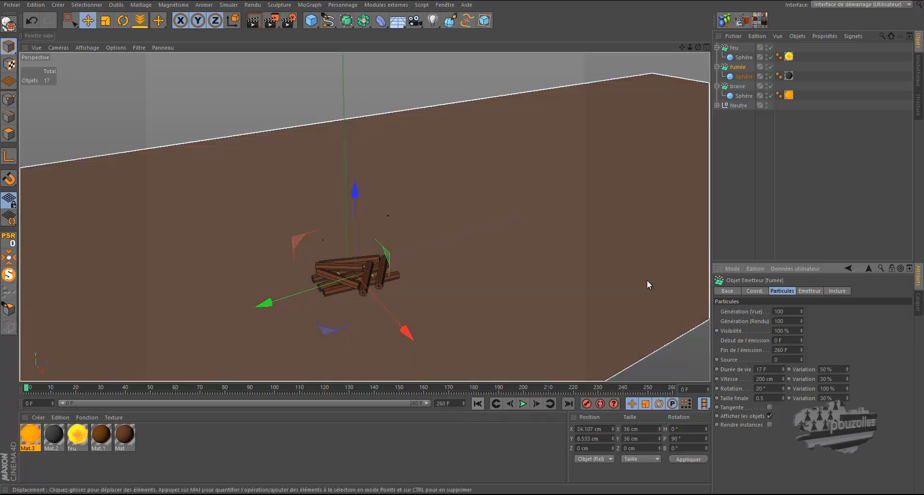
Step: Set the braise emitter's view and render generation to 150 and its end of emission to 260 F
left_click(740, 88)
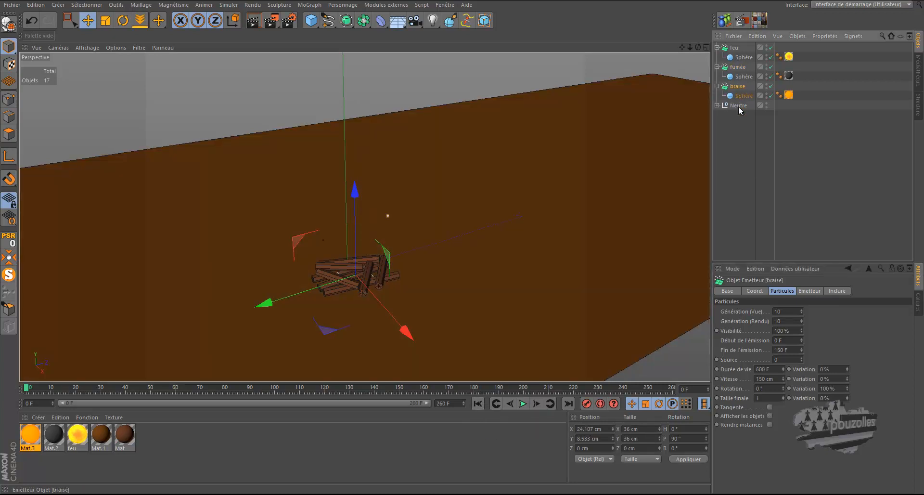
left_click(790, 320)
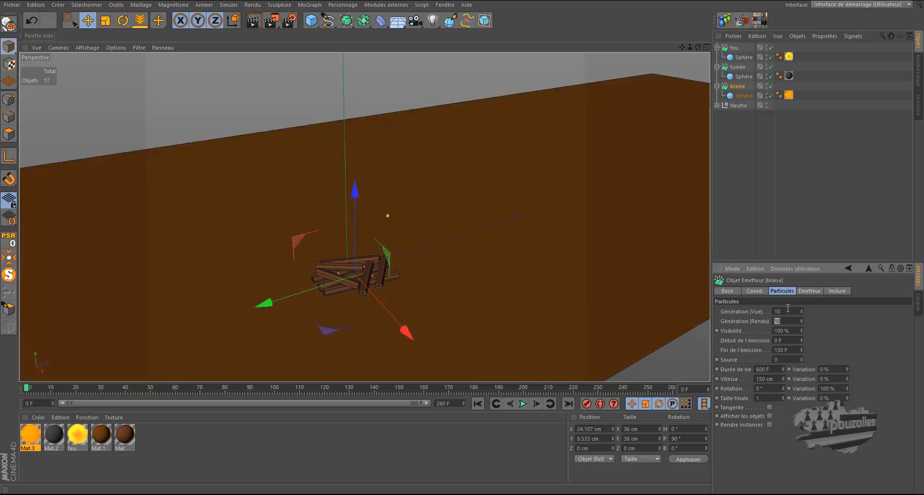
left_click(788, 308)
type("15")
key("Tab")
type("1")
key("Tab")
key("Tab")
key("Tab")
type("2")
Step: Set the braise emitter's lifetime to 30 F with 60 % variation and its speed to 200 cm with 20 % variation
key("Tab")
type("3")
key("Tab")
type("60")
key("Tab")
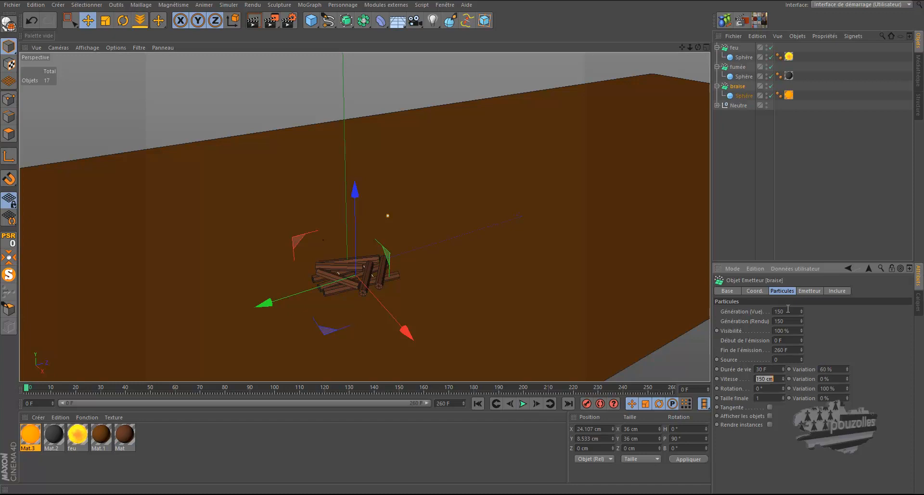
type("200")
key("Tab")
type("20")
Step: Set the braise emitter's rotation to 20° and final size variation to 30 %, and enable Afficher les objets
key("Tab")
type("2")
key("Tab")
key("Tab")
key("Tab")
type("30")
left_click(770, 415)
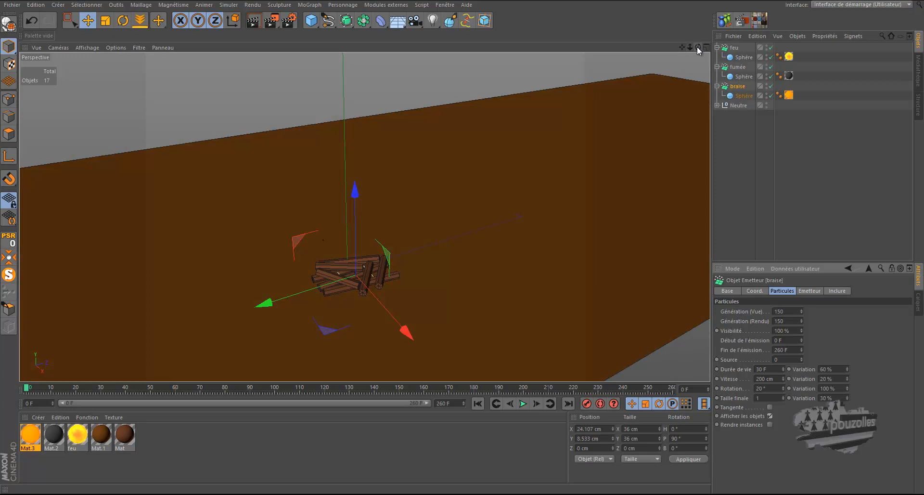
Step: Play the animation up to frame 37 and render the view to check the fire, smoke and embers
left_click_drag(697, 47, 463, 241)
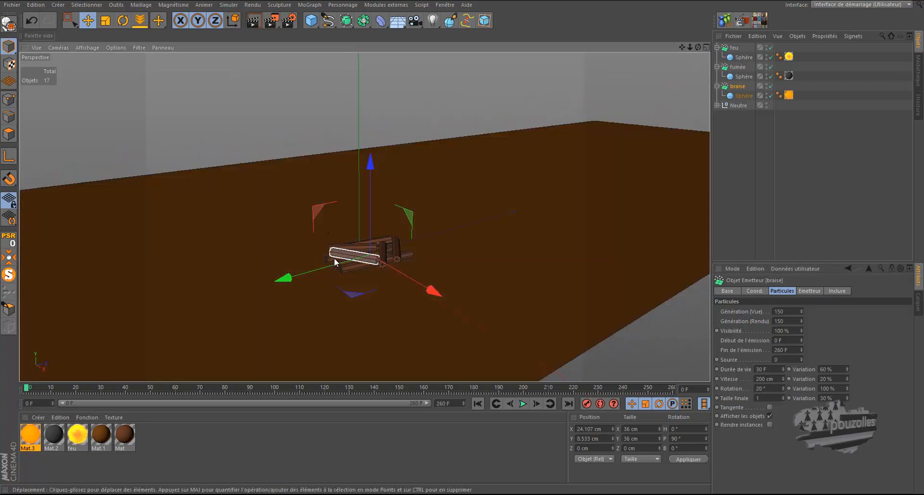
scroll(334, 258, "up", 5)
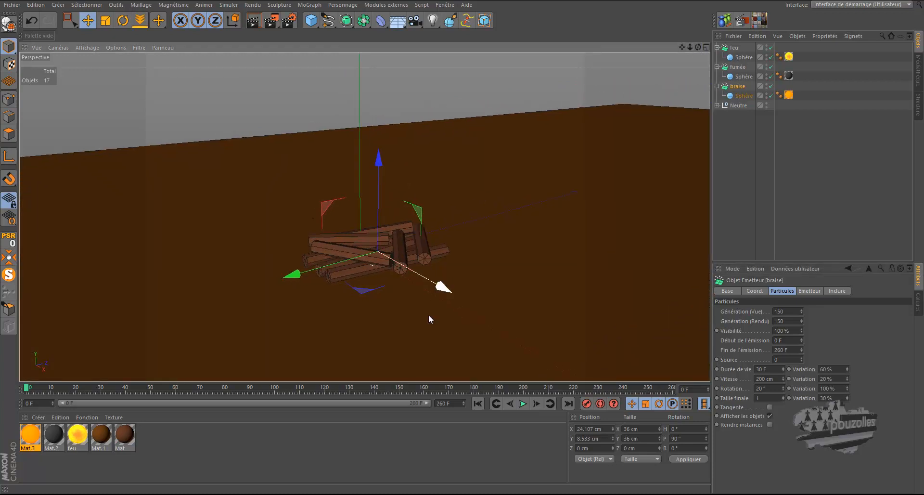
left_click(523, 403)
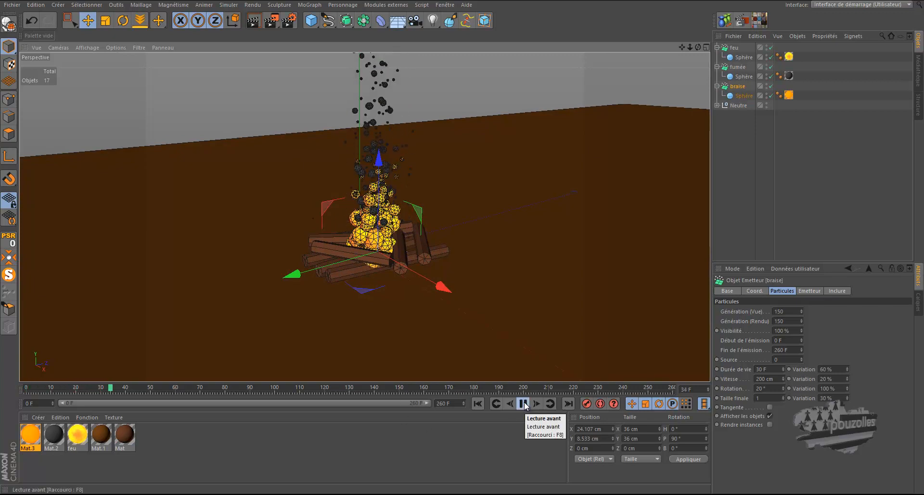
left_click(523, 403)
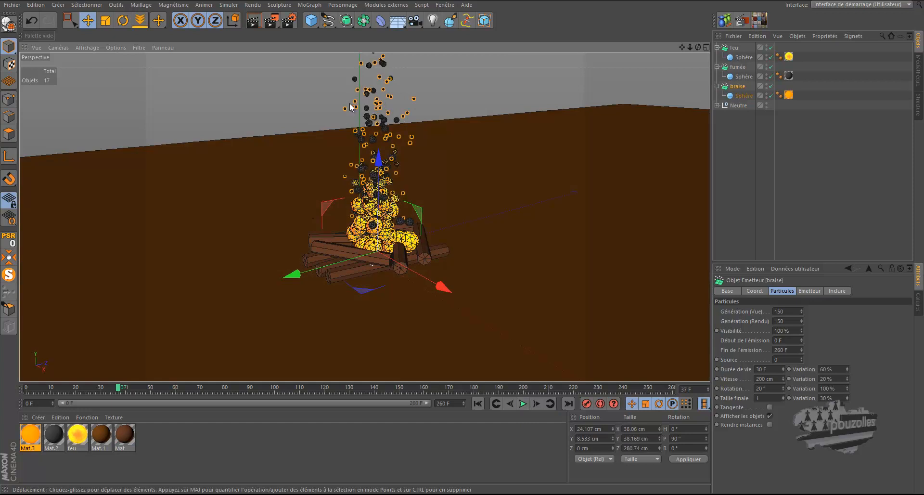
left_click(254, 21)
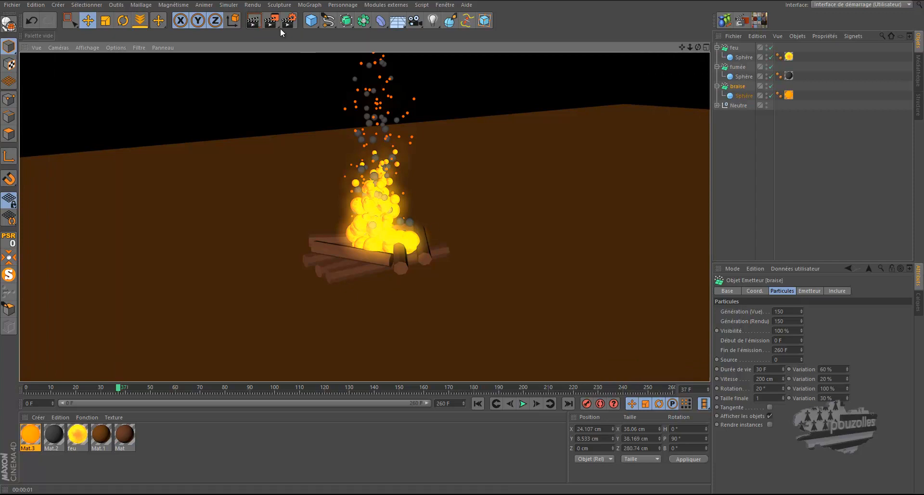
left_click(252, 22)
Step: Switch the viewport display to Ombrage de Gouraud and replay the campfire animation
left_click(86, 48)
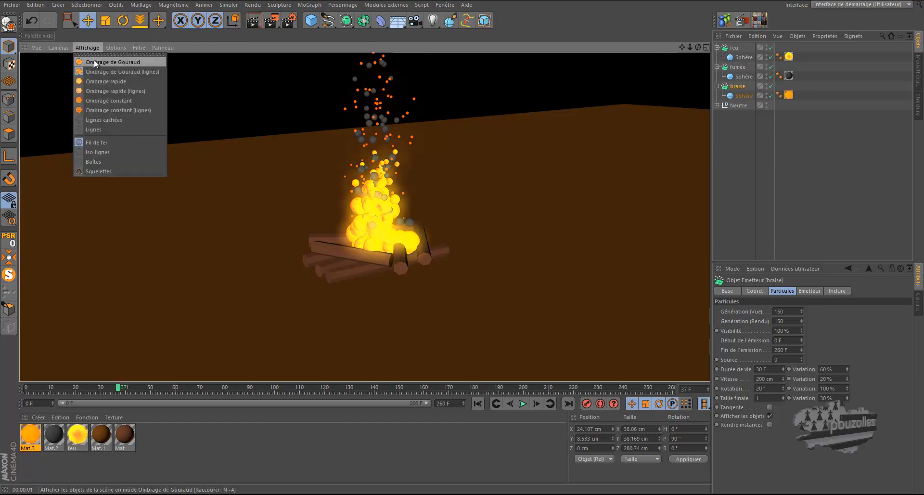
left_click(93, 59)
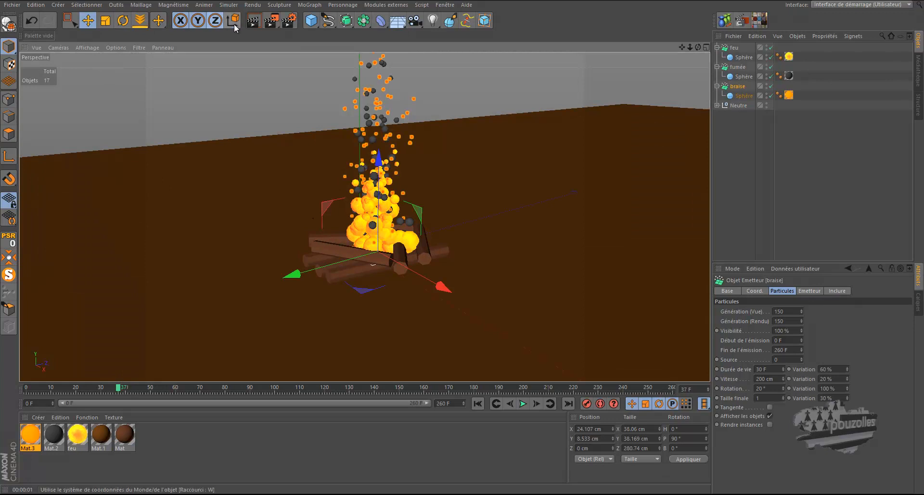
left_click(255, 24)
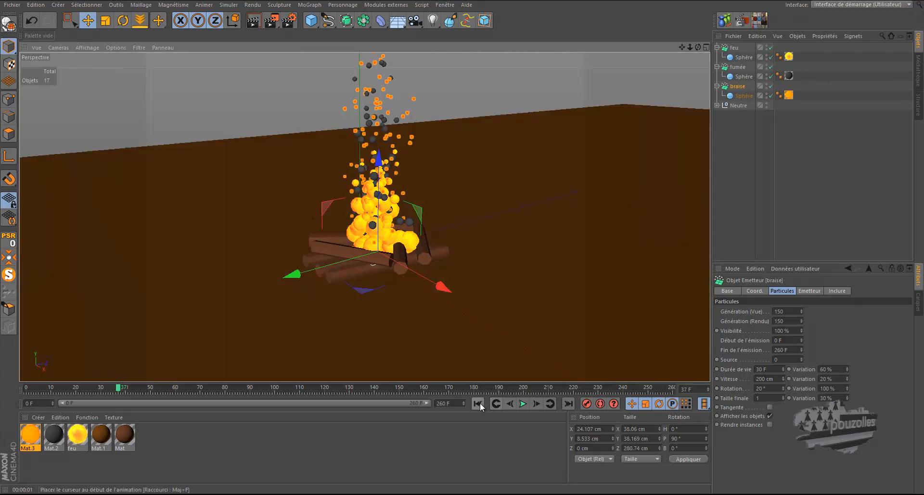
left_click(496, 404)
left_click(523, 403)
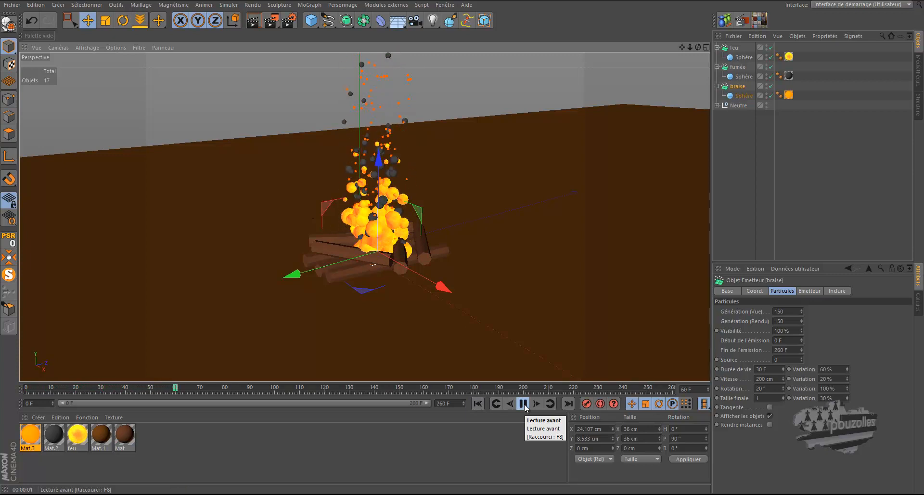
left_click(523, 404)
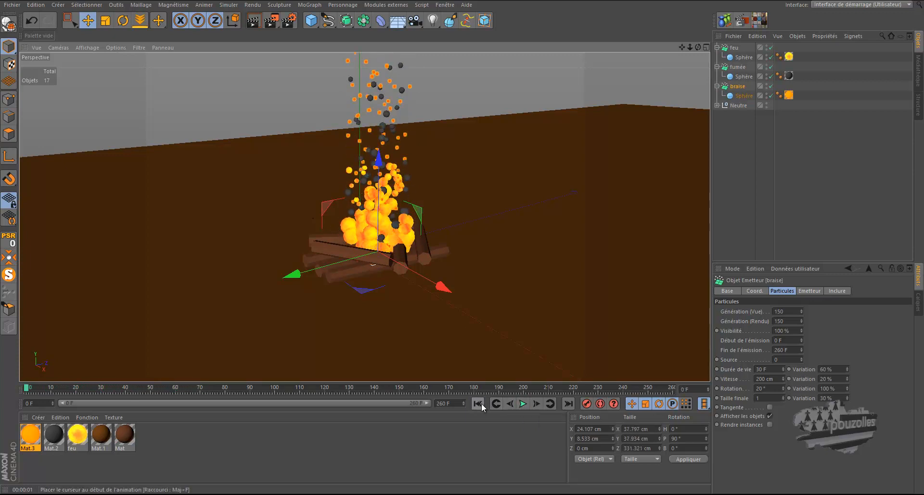
Step: Set the braise emitter's final size to 0.7 and replay the animation from the start to check the embers
left_click(482, 404)
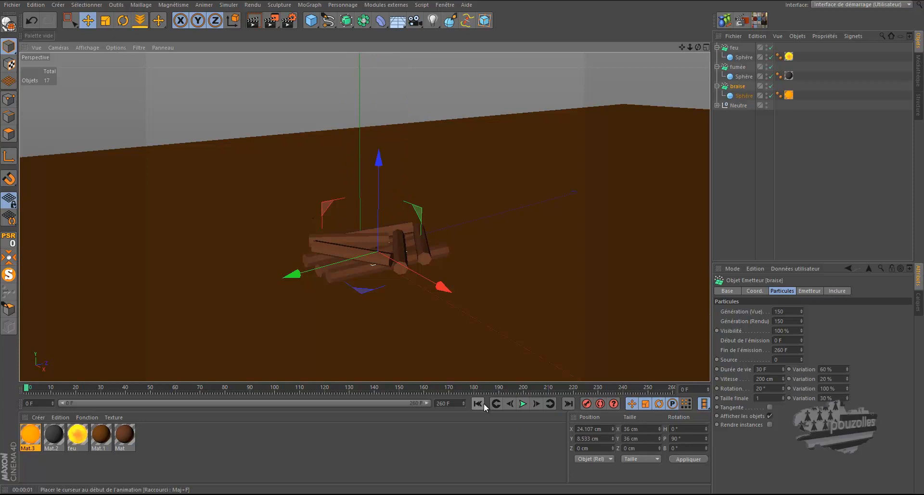
left_click(763, 398)
type("1")
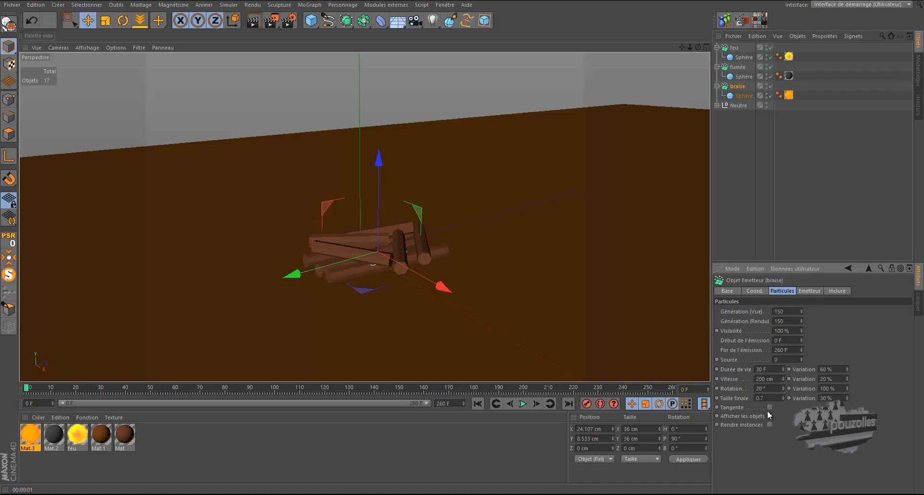
left_click(523, 403)
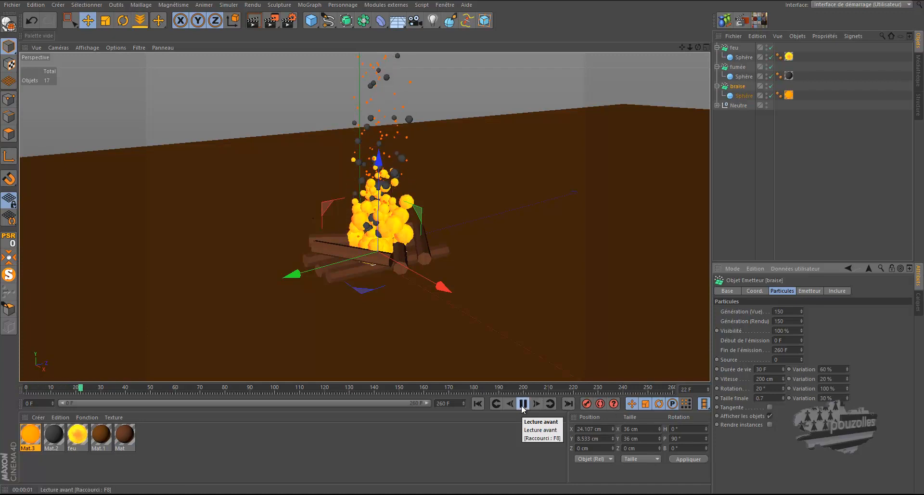
left_click(523, 403)
left_click(478, 404)
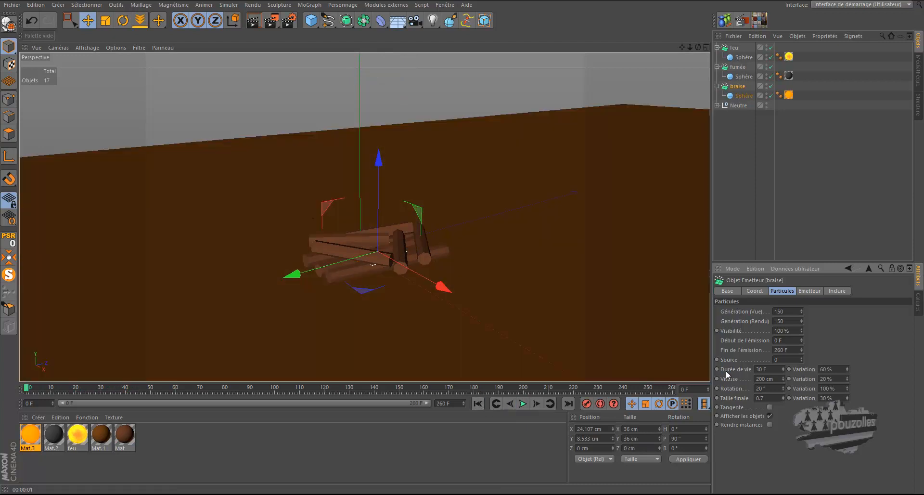
Step: Set the braise emitter's lifetime to 27 F and play the animation to judge how high the embers rise
double_click(759, 368)
type("27")
left_click(523, 403)
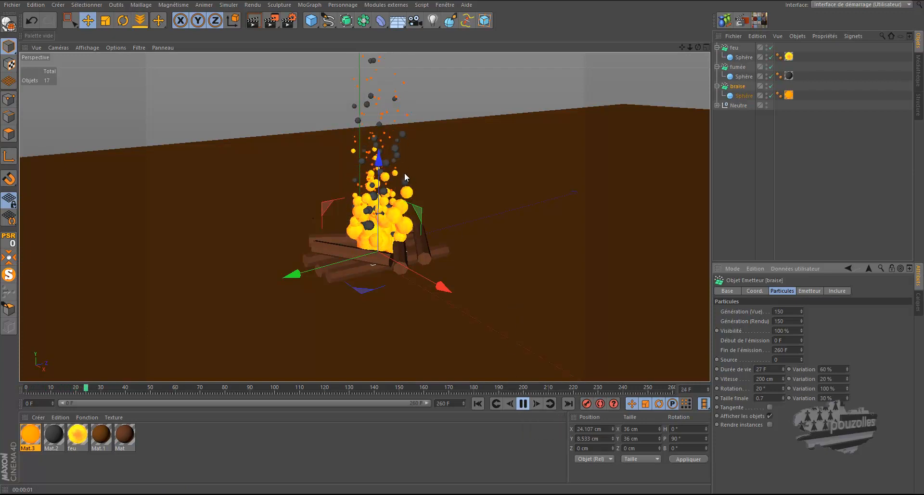
scroll(398, 266, "down", 2)
scroll(399, 266, "down", 1)
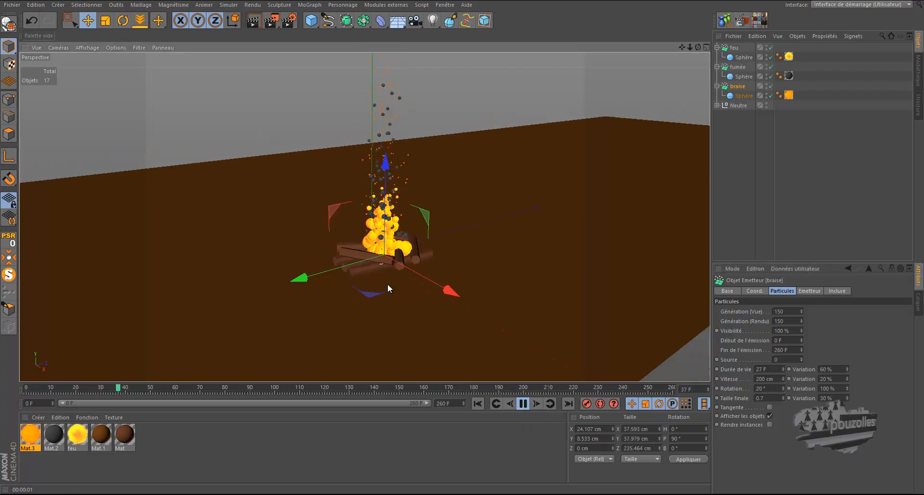
scroll(386, 284, "down", 1)
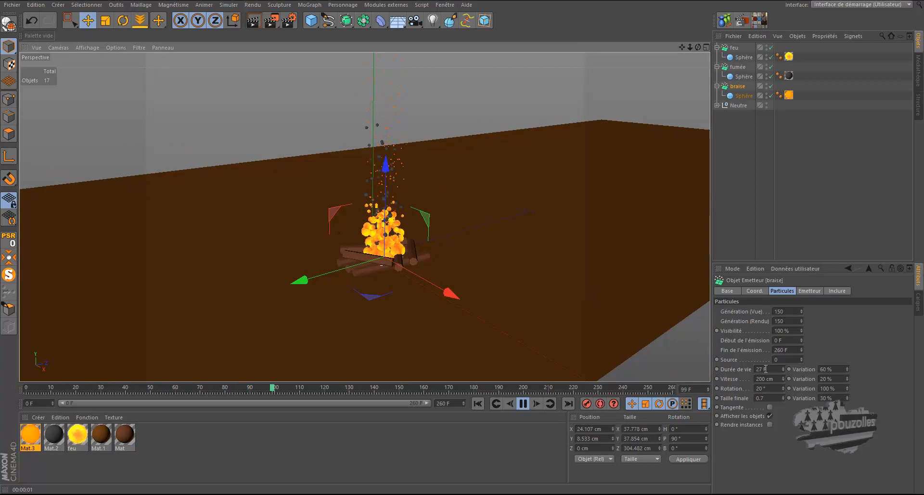
Step: Shorten the braise emitter's lifetime to 19 F while the animation plays
double_click(765, 368)
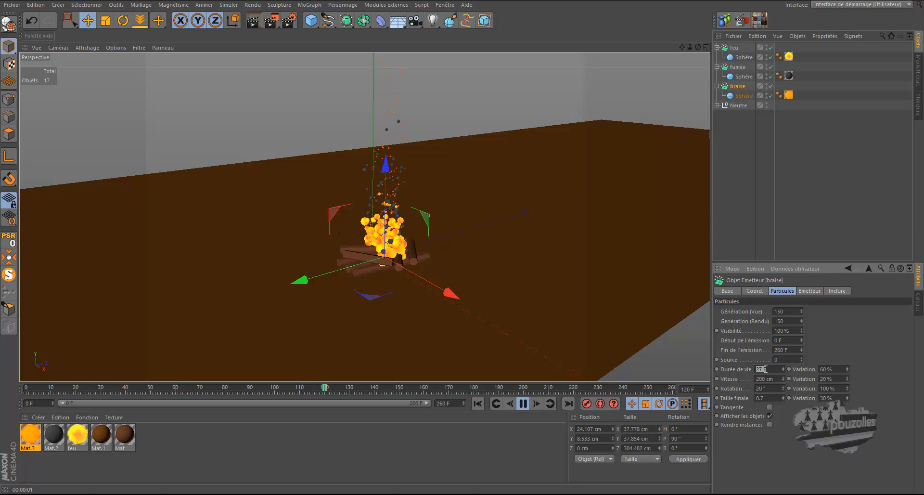
type("15")
key("Return")
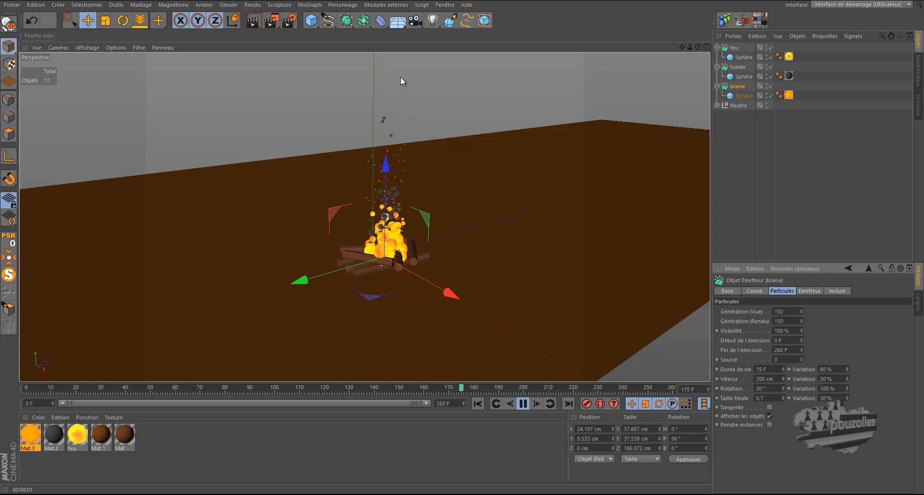
scroll(401, 76, "up", 3)
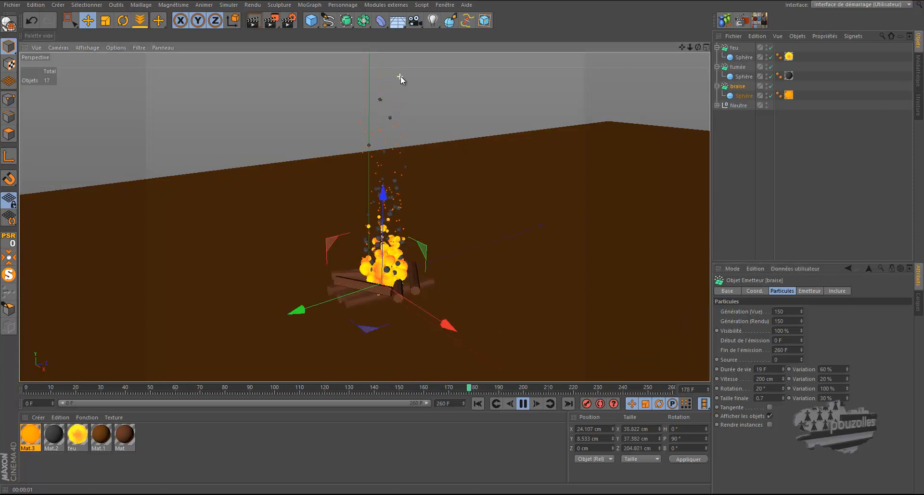
Step: Set the braise emitter's lifetime to 10 F, stop the playback at frame 73 and render the view
double_click(760, 369)
type("10")
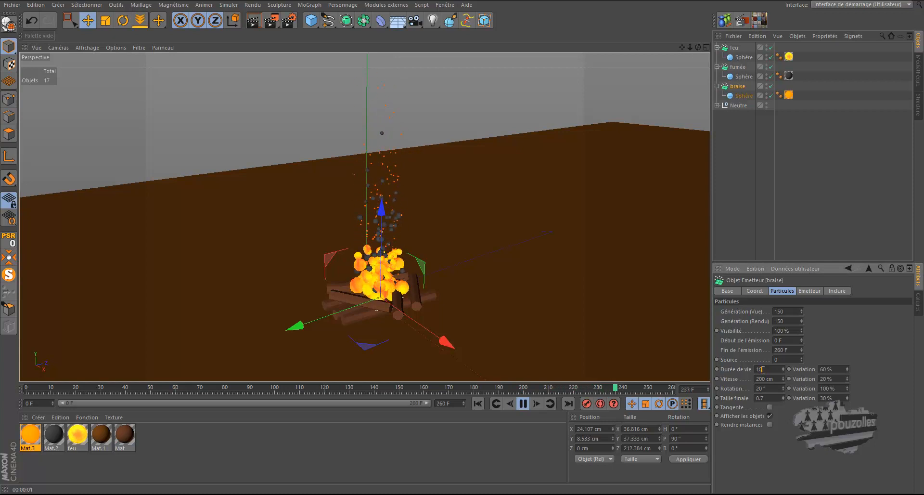
key("Return")
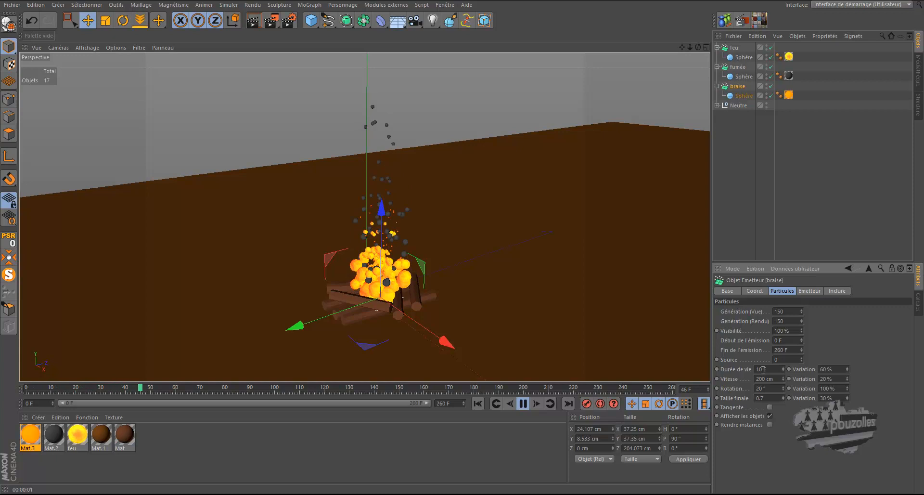
left_click(524, 404)
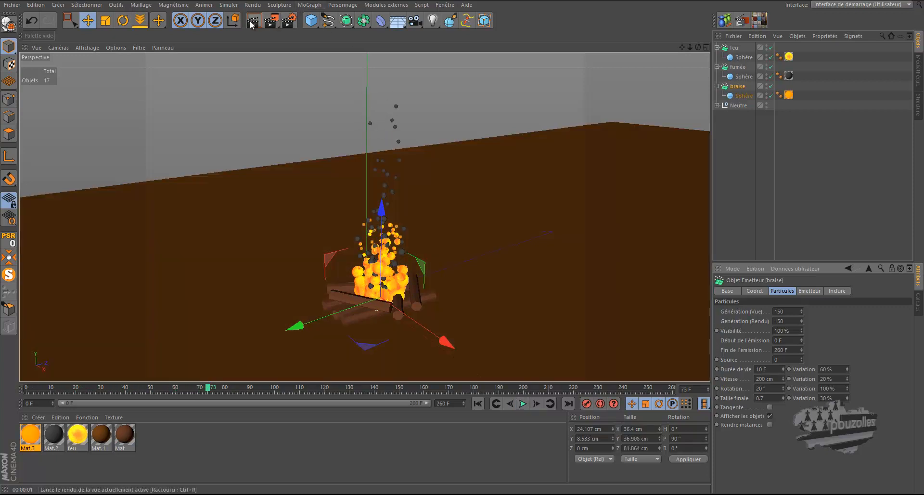
left_click(252, 22)
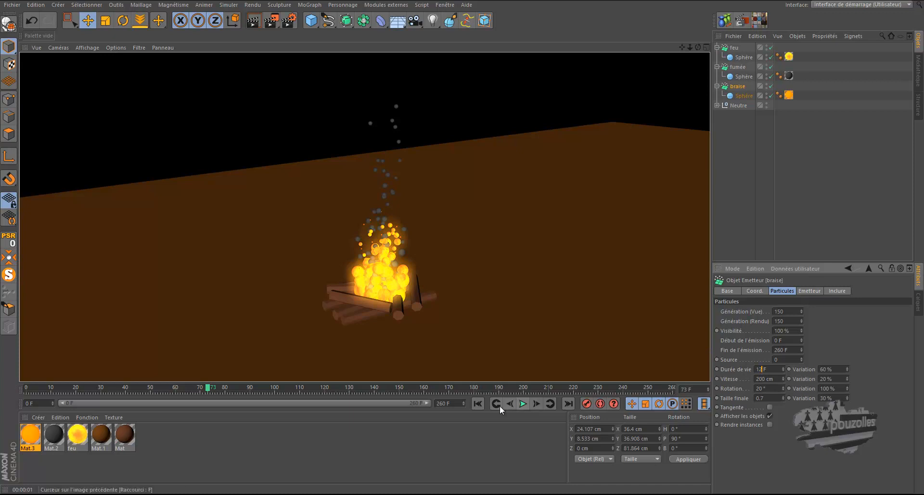
Step: Set the braise emitter's lifetime to 12 F, replay the animation up to frame 39 and render the view
left_click(477, 403)
left_click(523, 403)
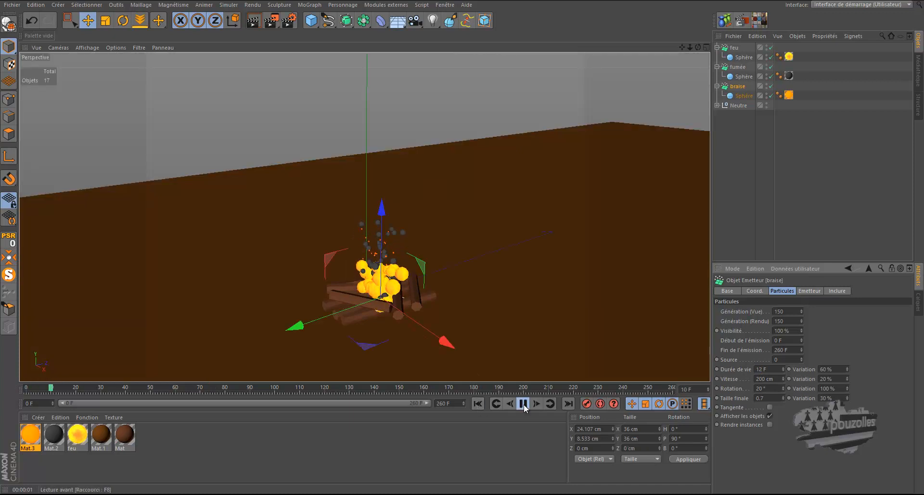
left_click(523, 404)
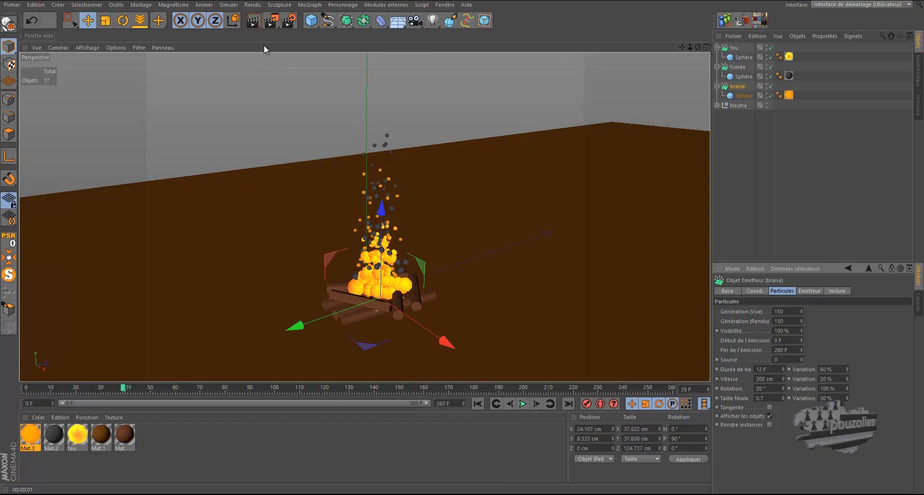
left_click(254, 20)
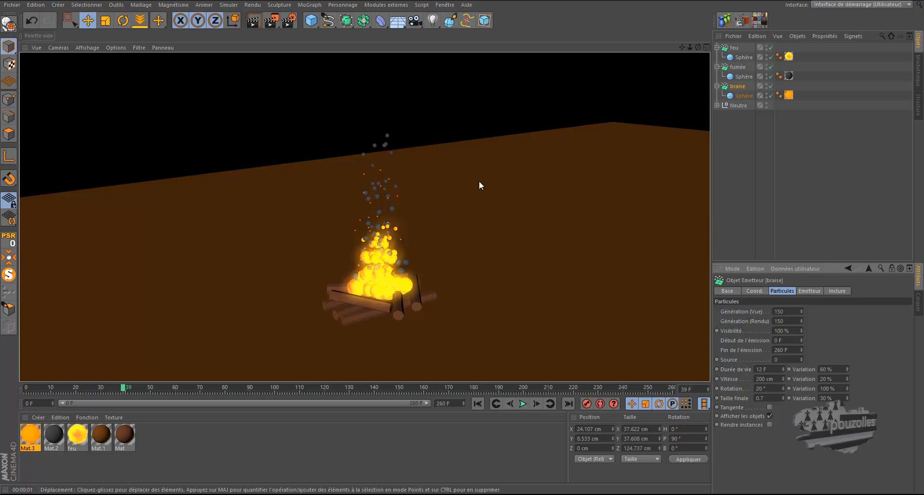
Step: Scale the fumée emitter's sphere up uniformly to about 7.15 cm and render the view to check the smoke
left_click(743, 77)
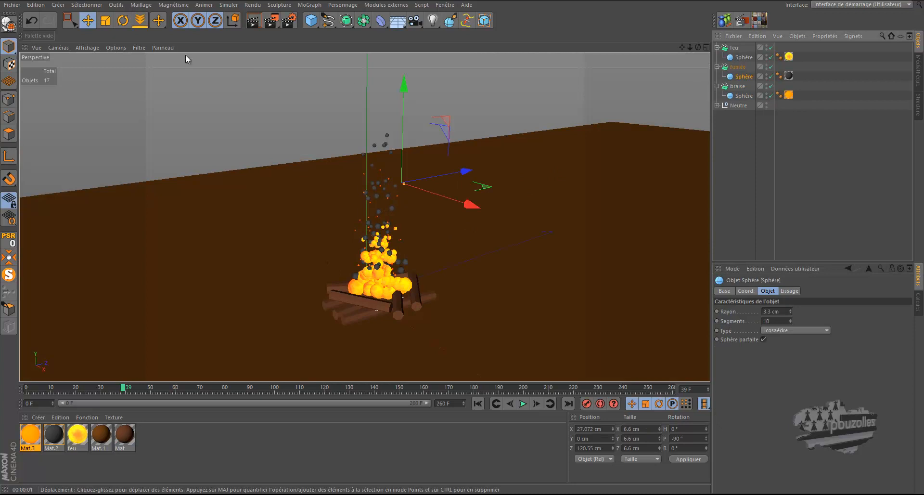
left_click(105, 20)
scroll(421, 216, "up", 3)
left_click_drag(428, 220, 484, 238)
scroll(484, 238, "down", 3)
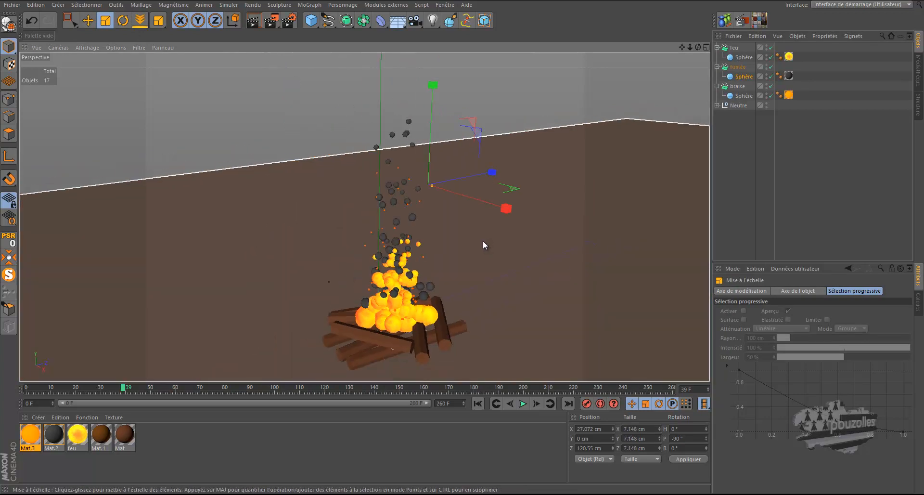
left_click(254, 21)
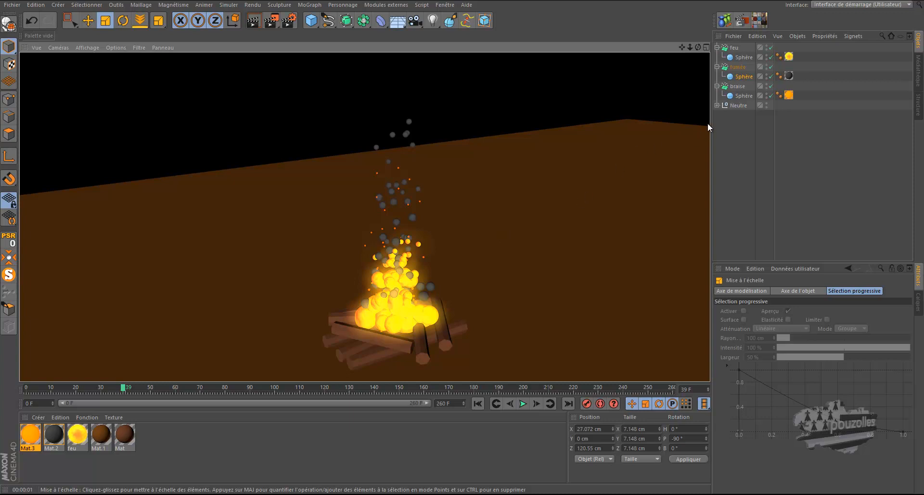
Step: Convert the braise emitter's sphere to an editable polygon object and activate the Aimant tool in point mode
left_click(741, 96)
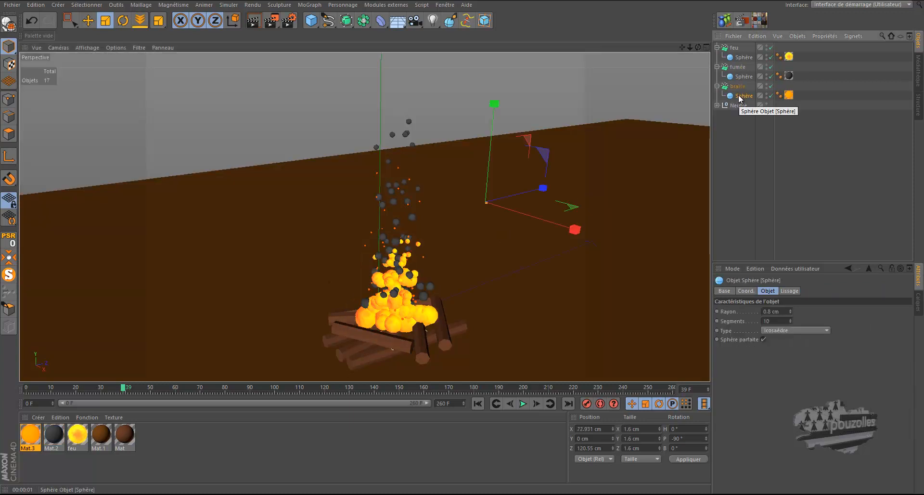
left_click(9, 22)
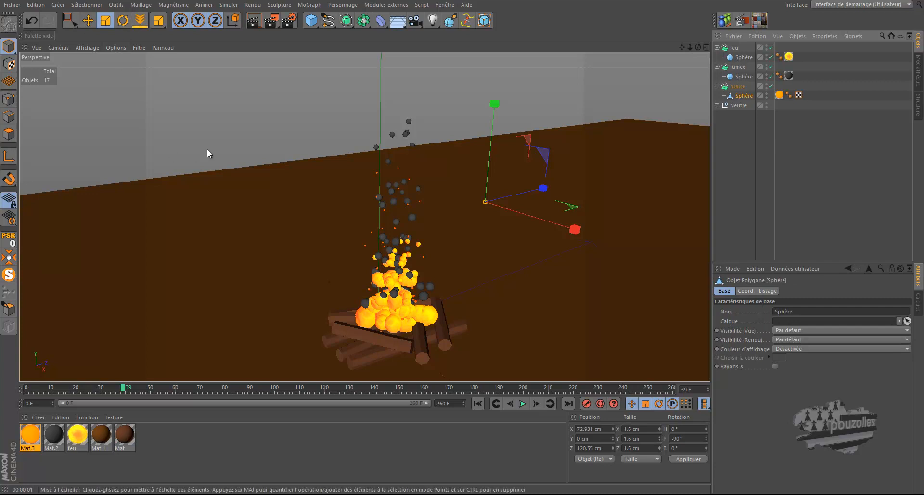
left_click(9, 99)
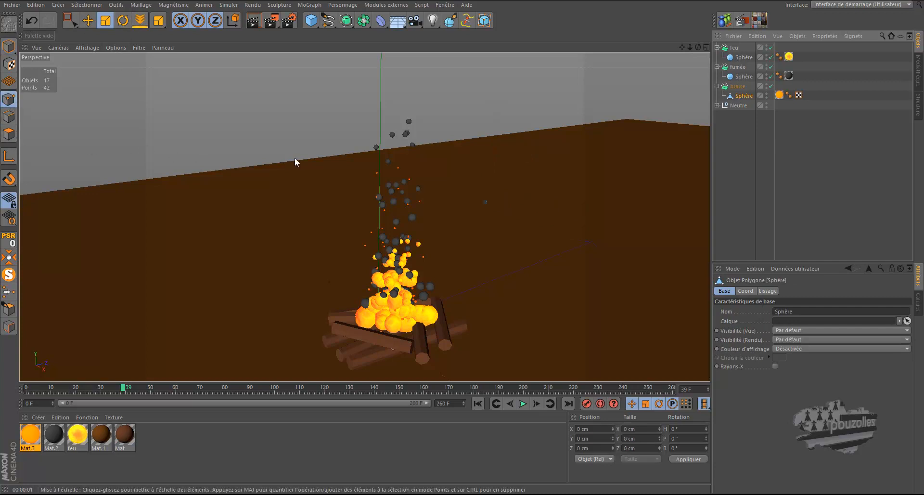
right_click(297, 158)
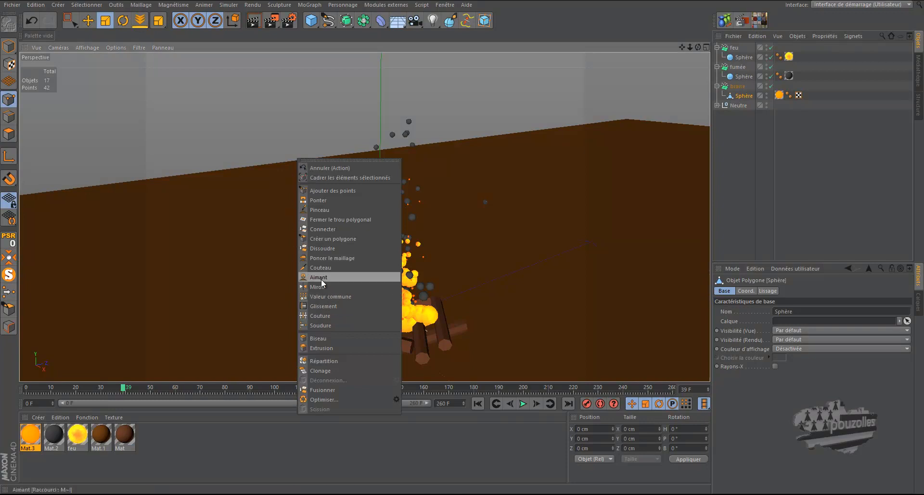
left_click(337, 276)
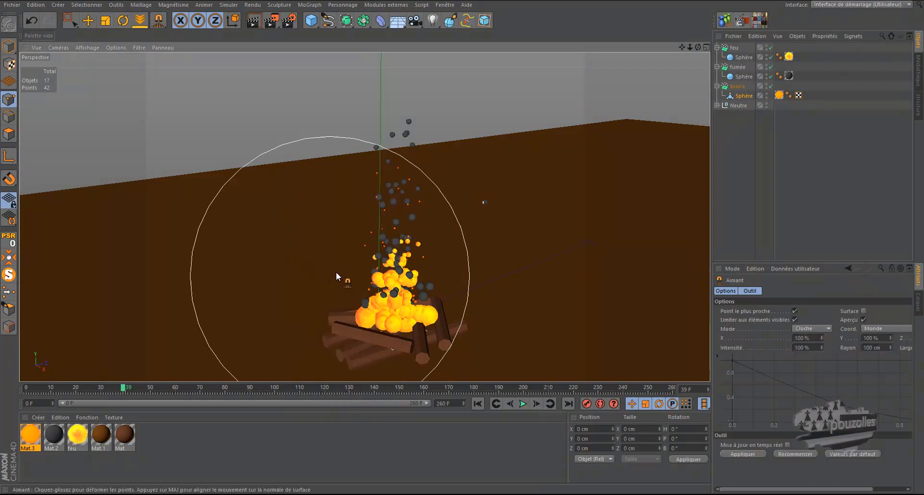
Step: Disable the braise emitter and try deforming its sphere with the Aimant tool at a 100 cm radius
left_click(770, 87)
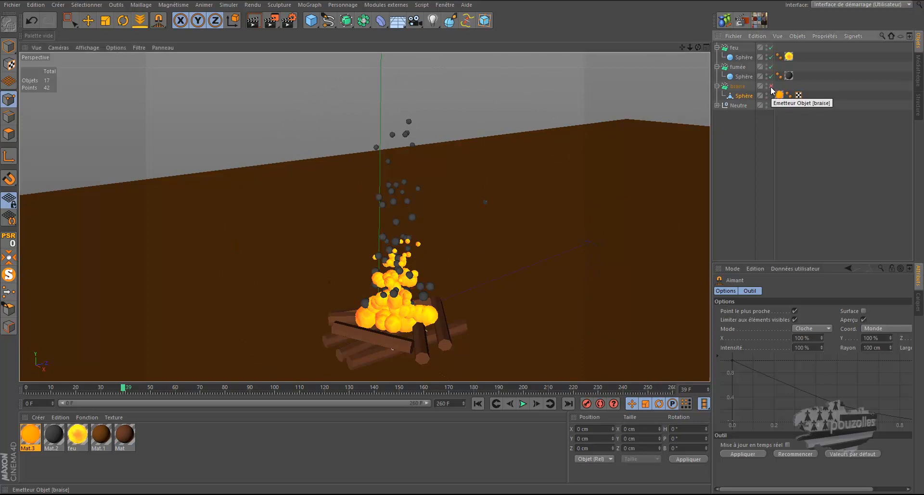
scroll(488, 208, "up", 5)
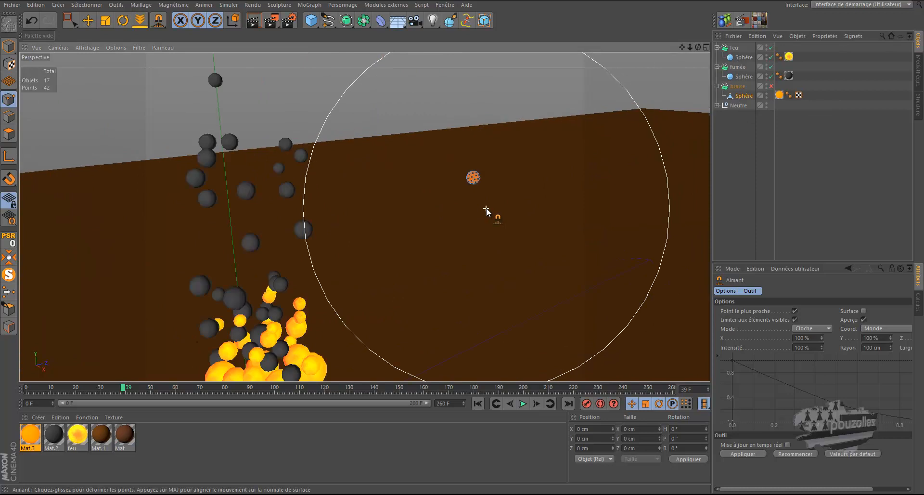
scroll(486, 208, "up", 5)
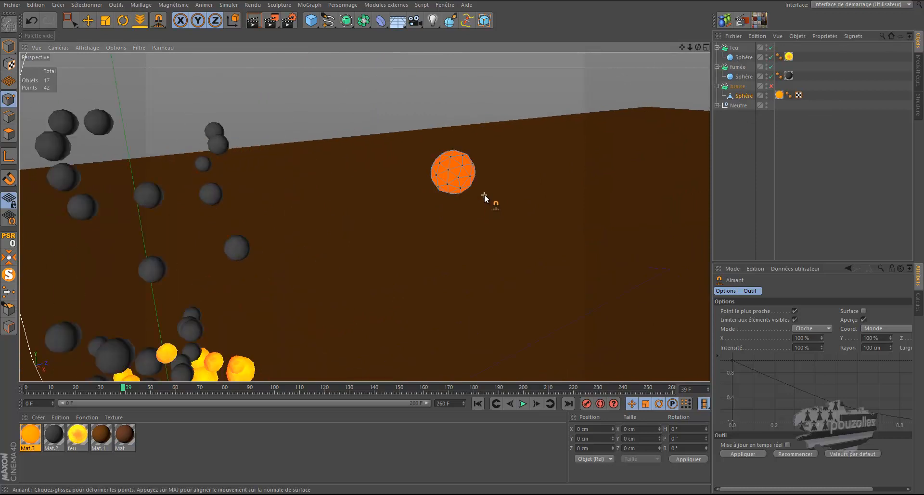
left_click_drag(482, 194, 486, 201)
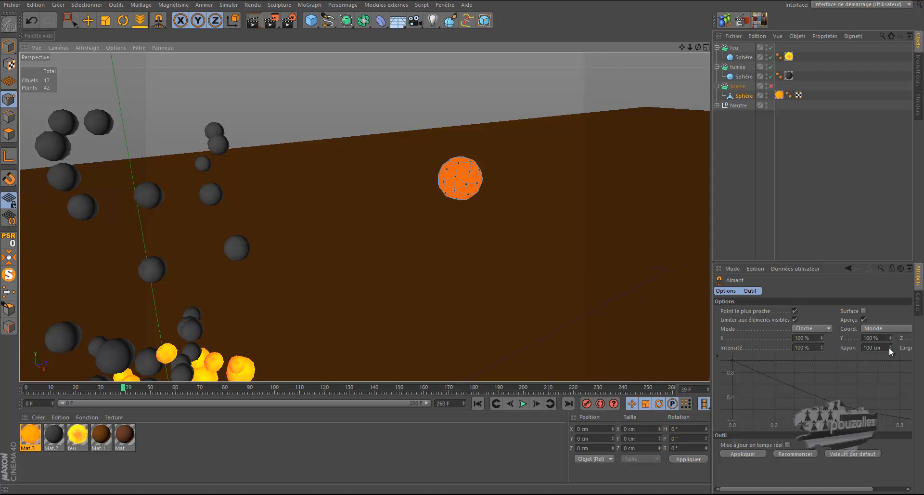
Step: Set the Aimant radius to 10 cm and try deforming the ember sphere again
double_click(875, 347)
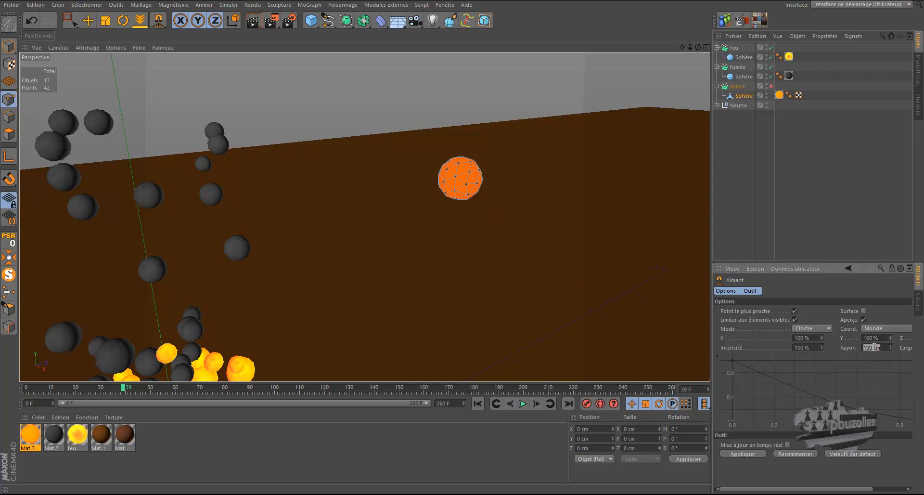
type("10")
key("Return")
left_click_drag(470, 188, 464, 183)
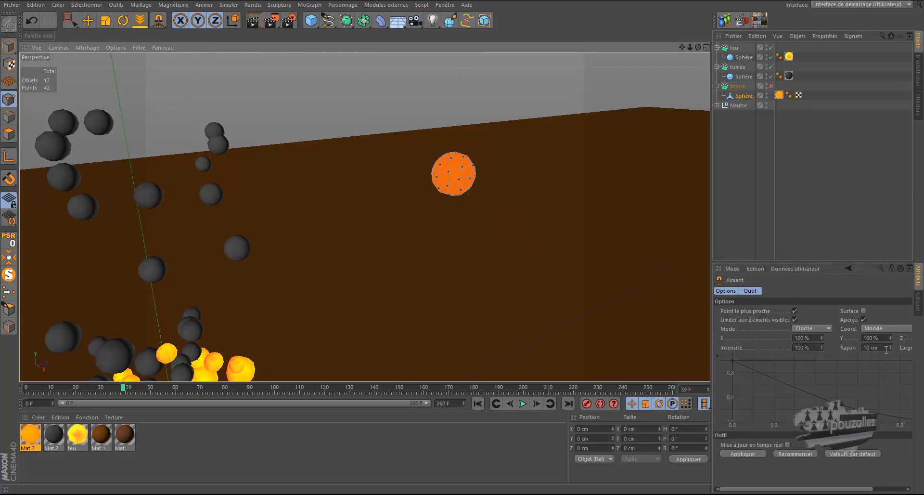
Step: Set the Aimant radius to 2 cm and try pulling the points of the ember sphere
double_click(869, 347)
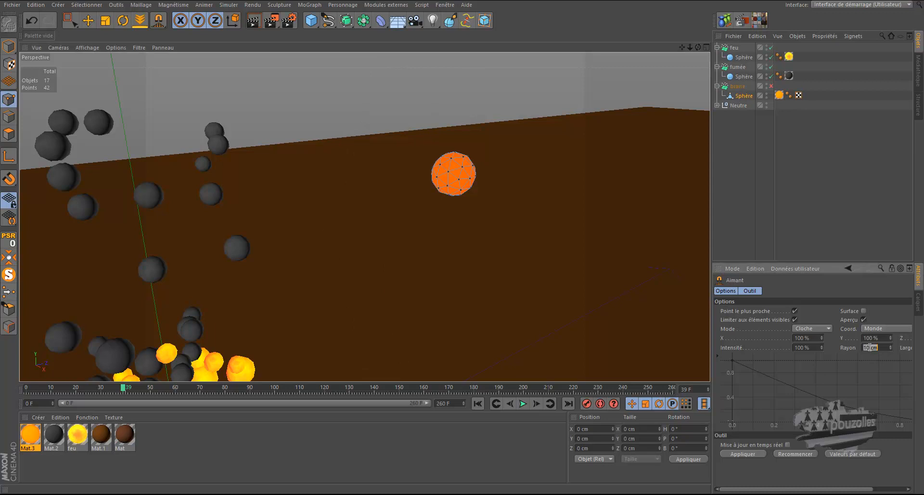
key("Return")
mouse_move(470, 187)
left_mouse_down()
mouse_move(457, 195)
mouse_move(461, 183)
left_mouse_up()
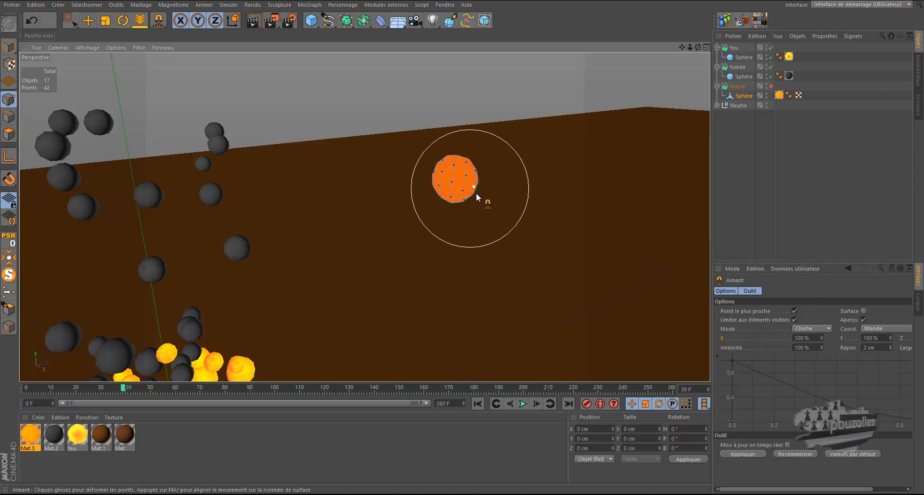
Step: Set the Aimant radius to 0.5 cm, try reshaping the ember sphere into an irregular form and undo the last strokes
left_click(866, 347)
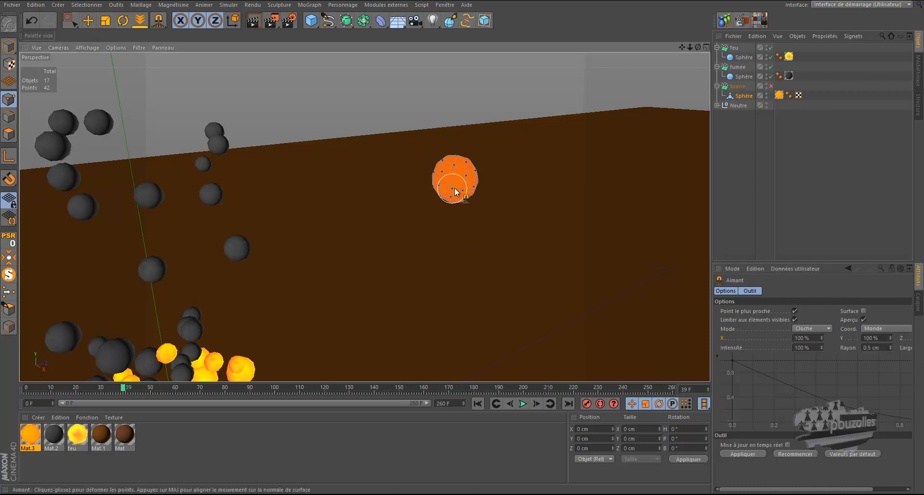
mouse_move(458, 202)
left_mouse_down()
mouse_move(449, 210)
mouse_move(481, 171)
left_mouse_up()
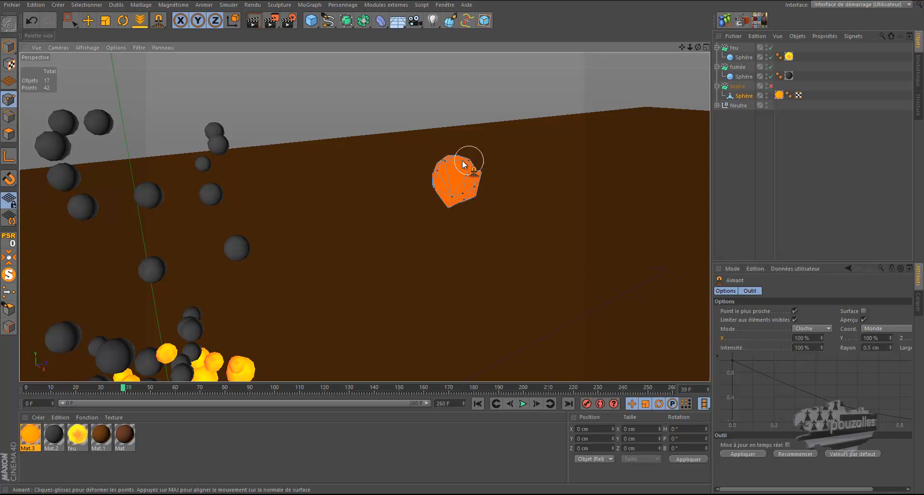
mouse_move(466, 190)
left_mouse_down()
mouse_move(479, 197)
mouse_move(478, 174)
left_mouse_up()
key("ctrl+z")
key("ctrl+z")
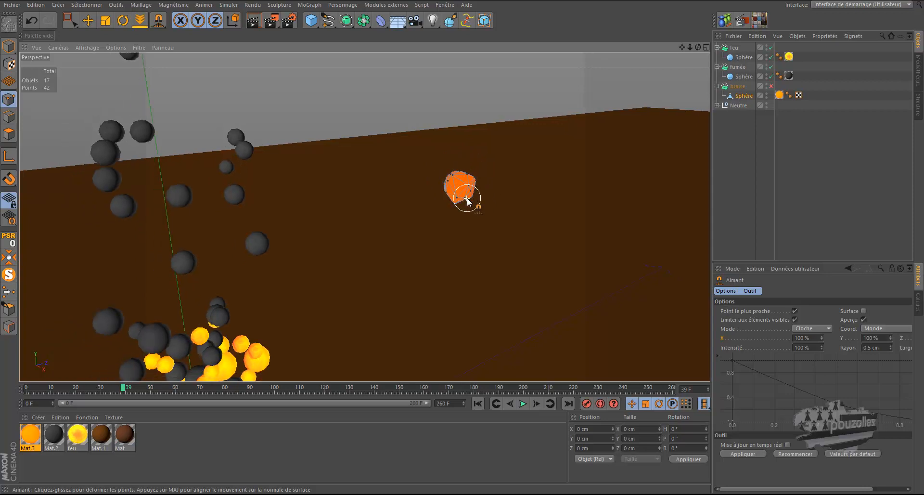
Step: Render the view to check the deformed ember, and undo its deformation and polygon conversion
scroll(367, 191, "down", 5)
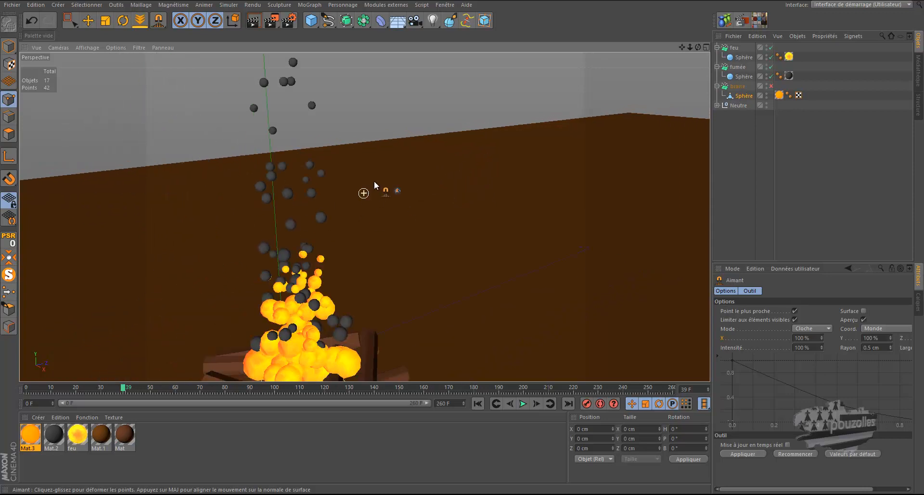
left_click(744, 95)
left_click(744, 88)
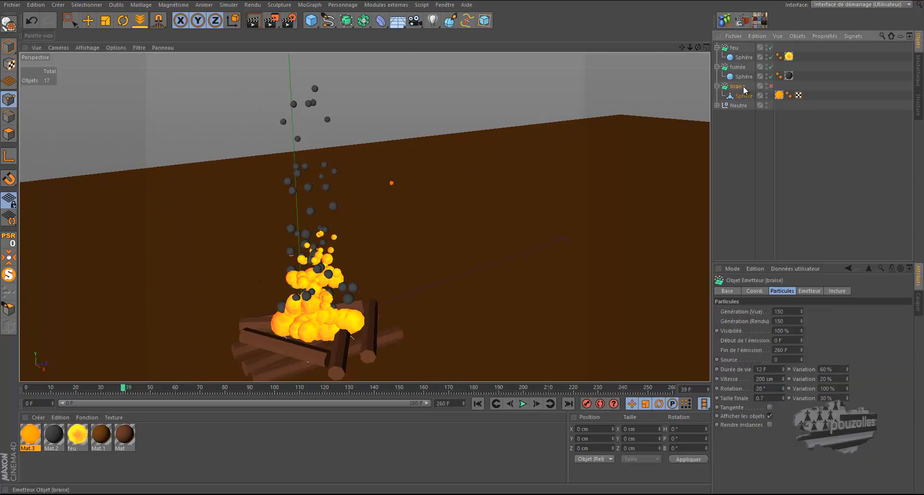
left_click(253, 22)
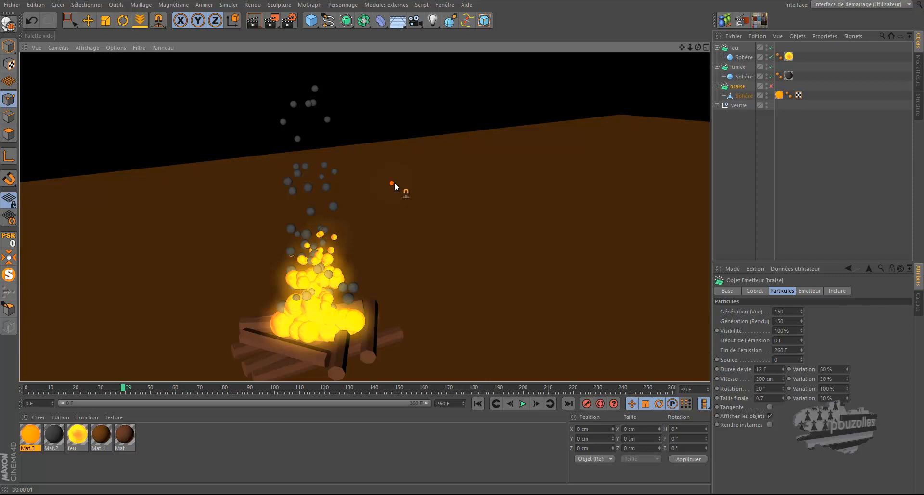
left_click(770, 408)
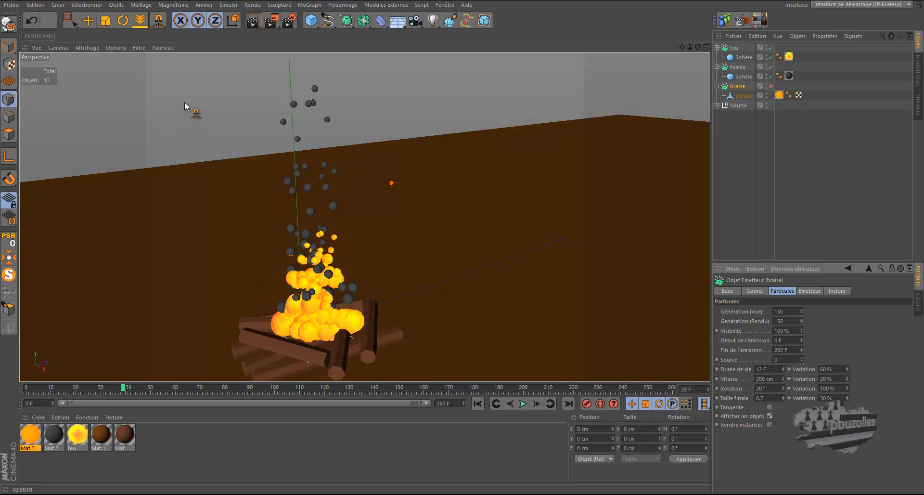
left_click(30, 21)
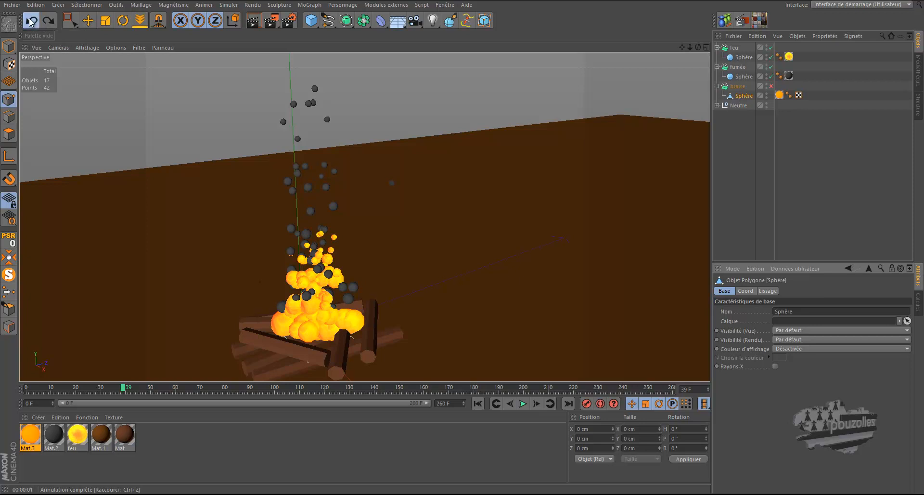
left_click(31, 22)
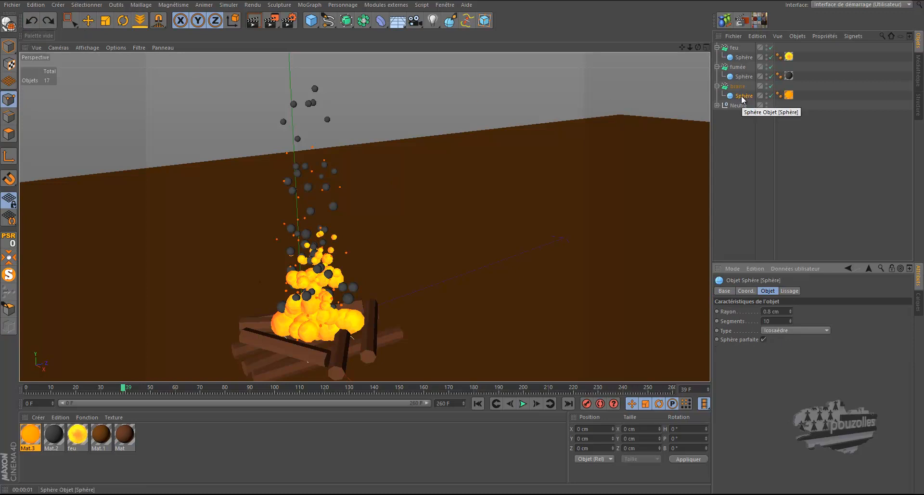
Step: Delete the Lissage tags from the feu, fumée and braise spheres and render the view
left_click(779, 57)
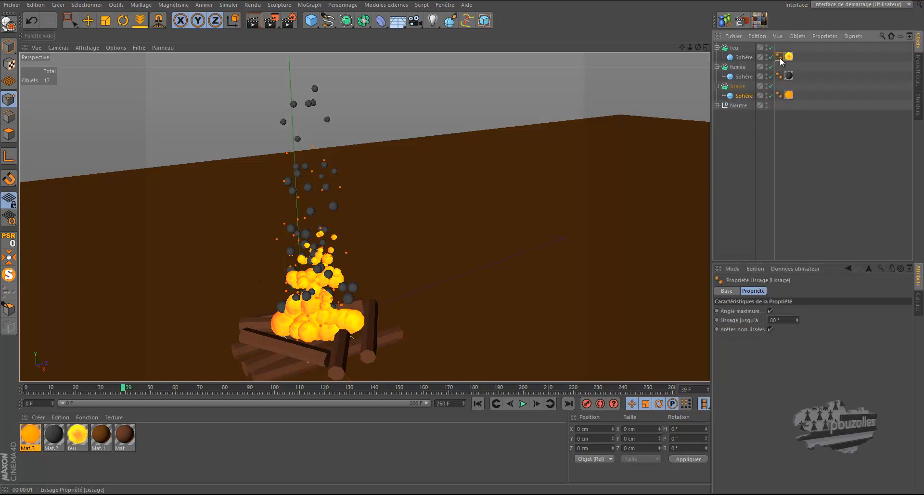
key("Delete")
left_click(779, 76)
key("Delete")
left_click(779, 96)
key("Delete")
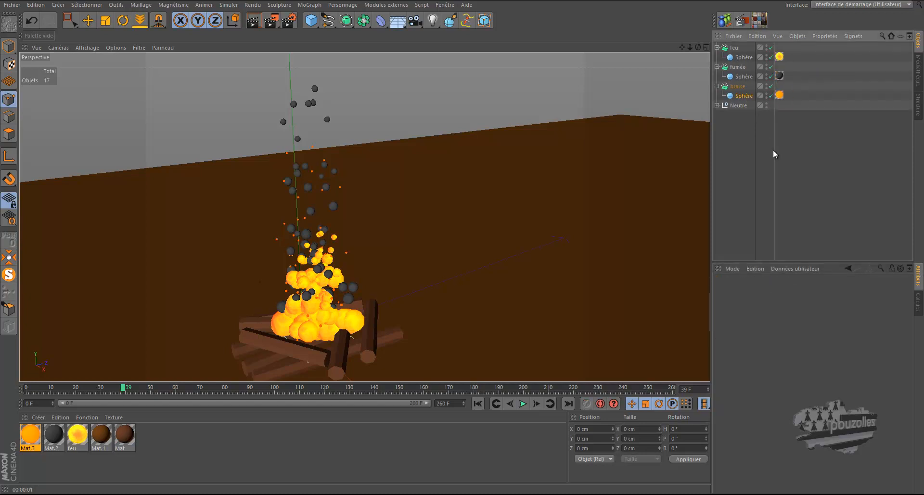
left_click(254, 20)
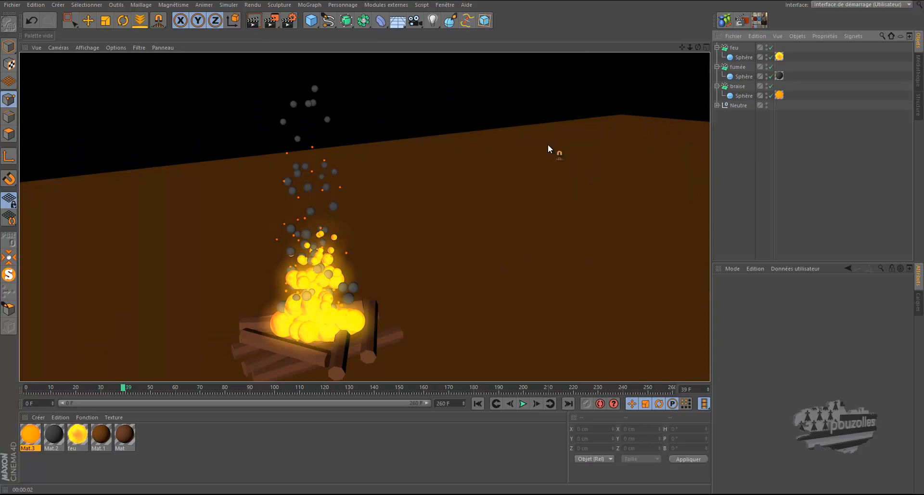
Step: Turn off Sphère parfaite for all three emitter spheres together and render the view
left_click(744, 58)
left_click(743, 76, "ctrl")
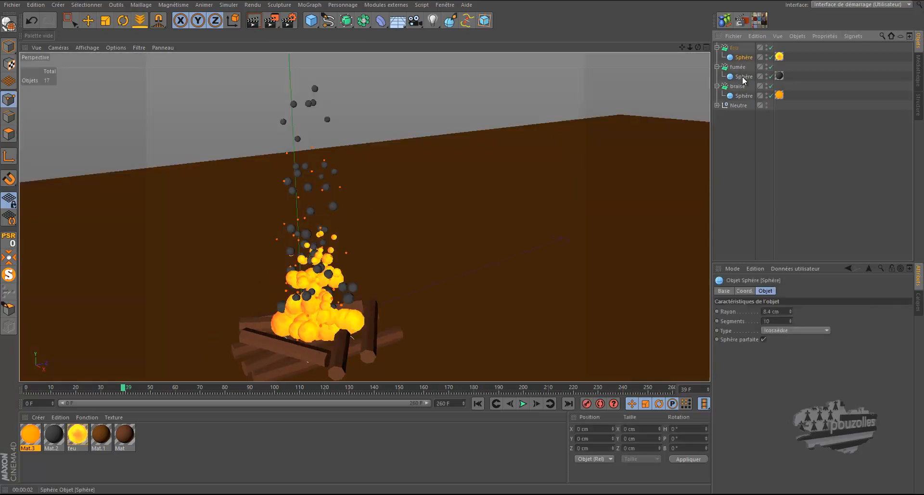
left_click(743, 95, "ctrl")
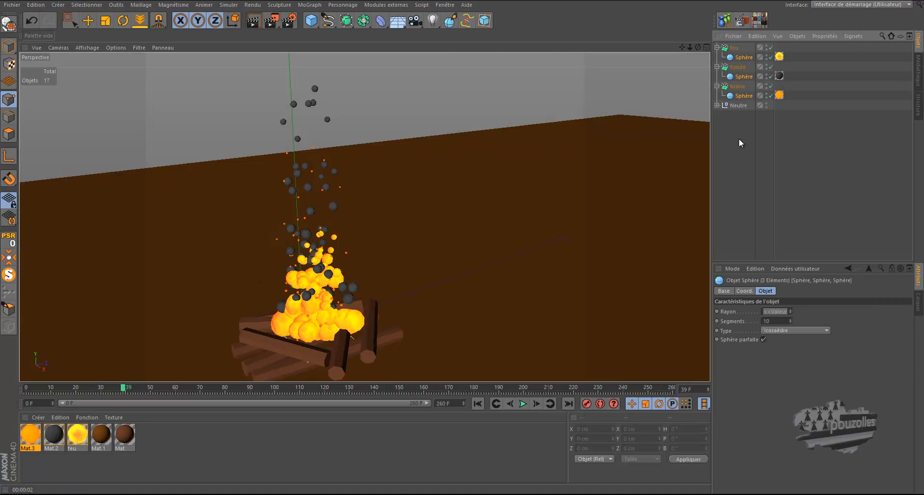
left_click(763, 339)
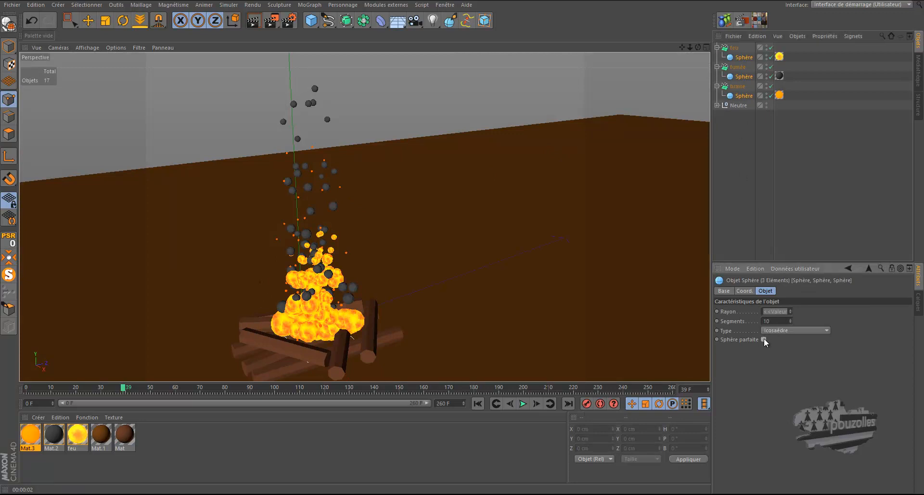
left_click(253, 24)
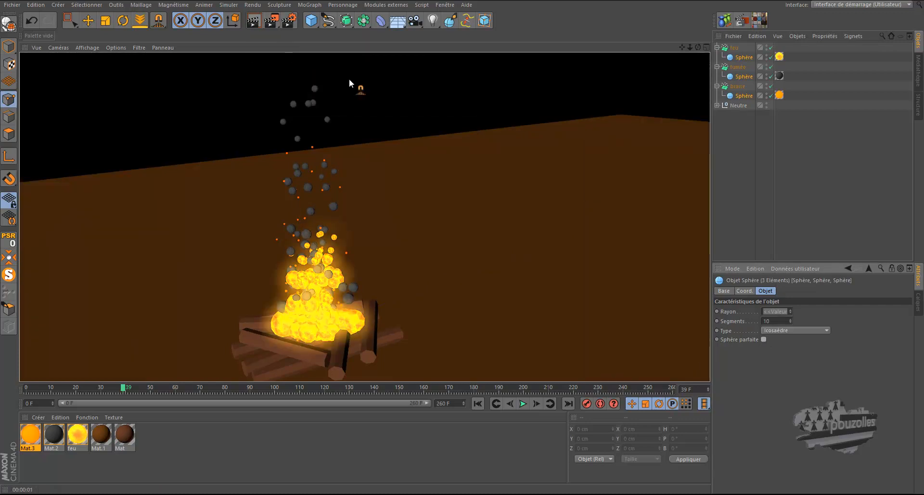
Step: Set the three spheres' segments to 6 and check the faceted particles in playback and a view render
left_click(790, 321)
left_click(790, 321)
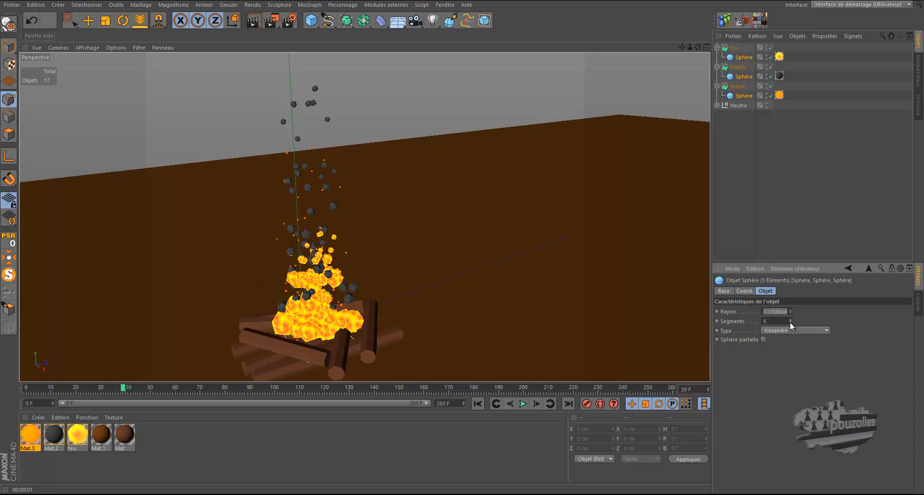
left_click(478, 403)
left_click(523, 403)
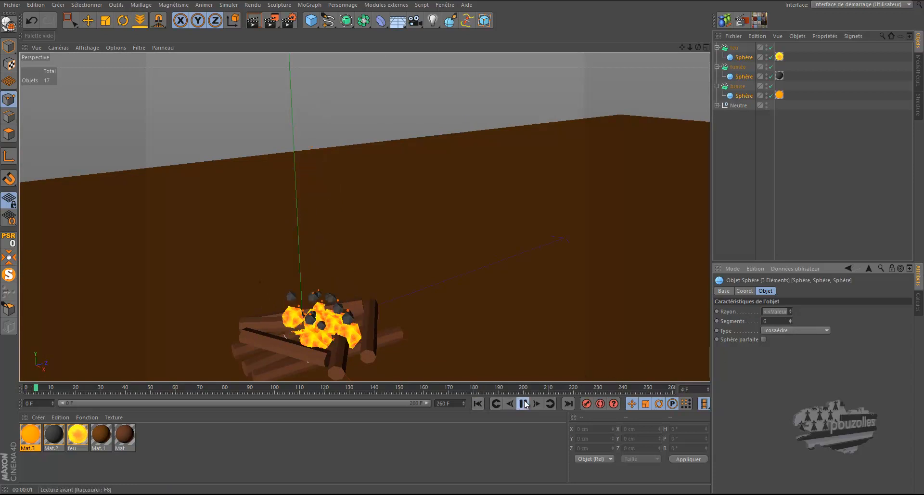
left_click(523, 403)
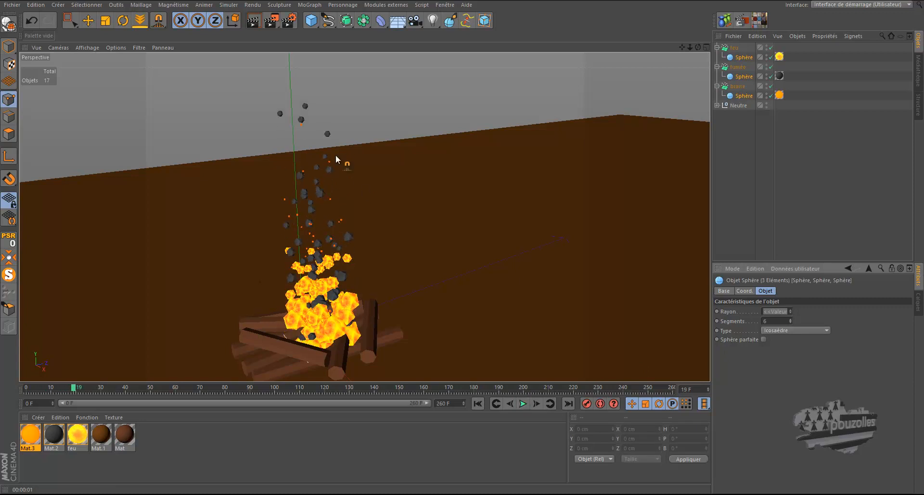
left_click(253, 21)
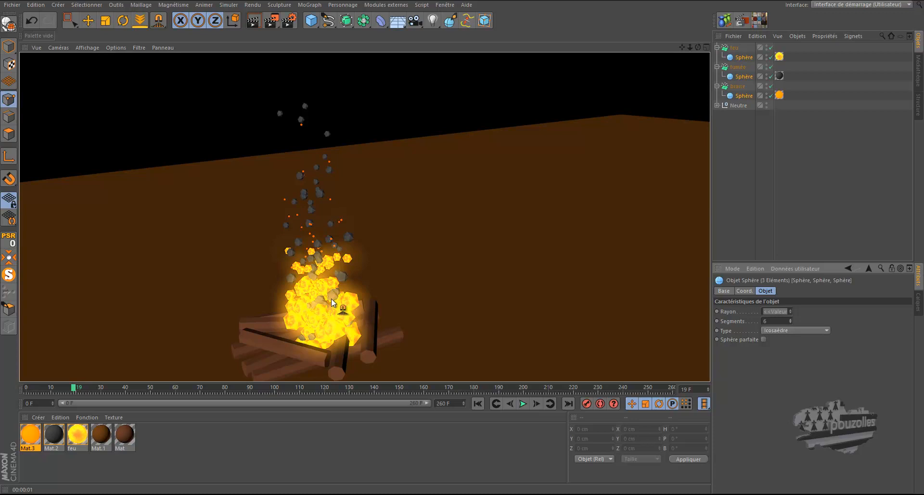
Step: Set the three spheres' segments to 9 and check the particles in playback from the start and a view render
left_click(790, 320)
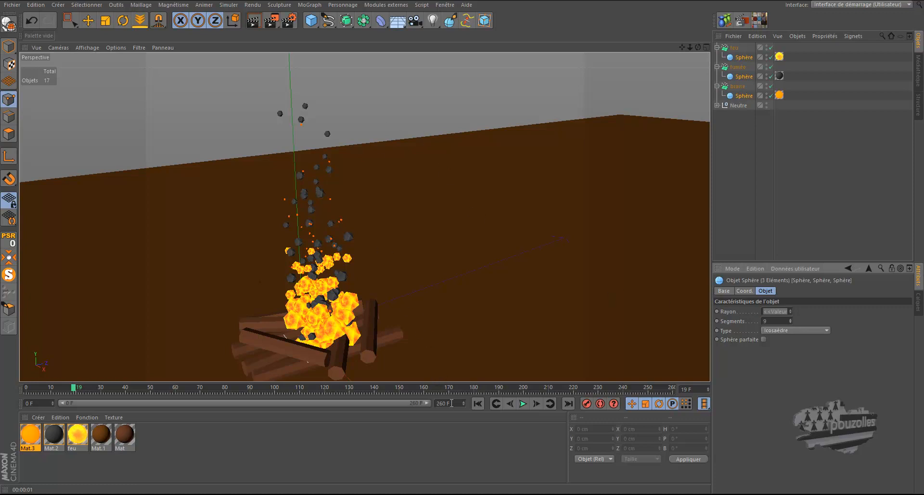
left_click(477, 403)
left_click(522, 403)
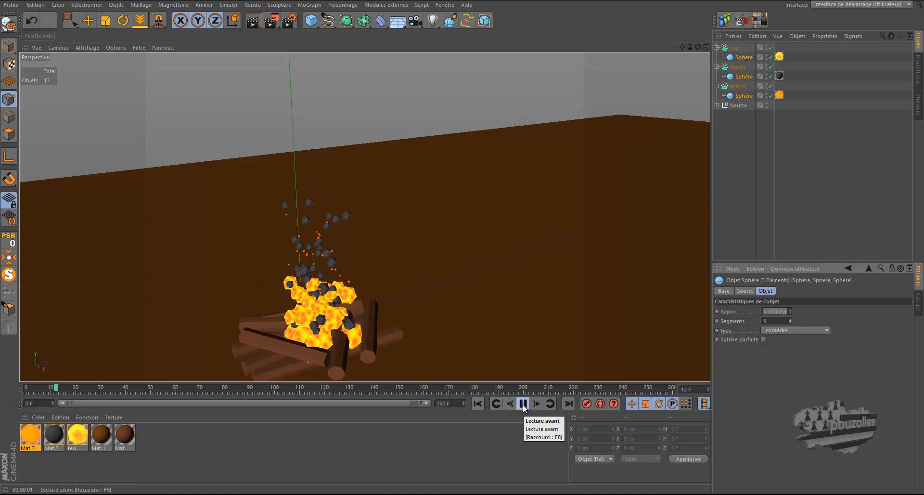
left_click(523, 404)
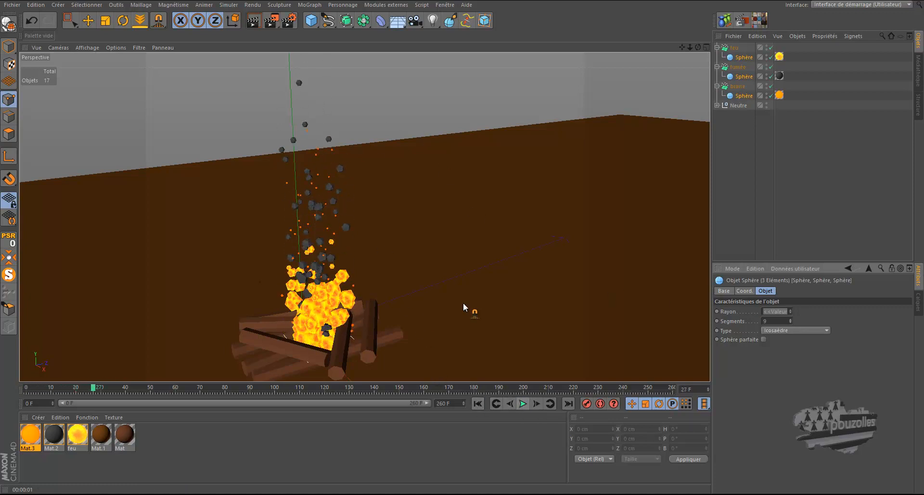
left_click(255, 20)
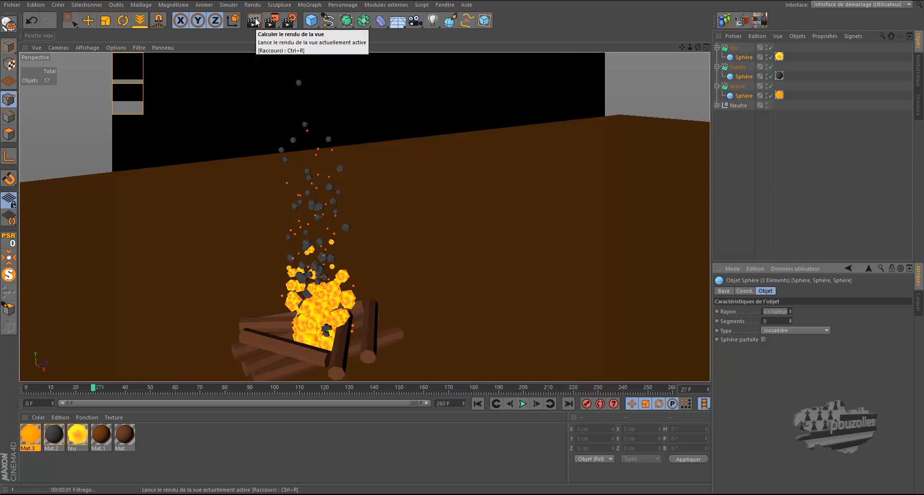
Step: Examine the ground plane's object properties and the feu material's Lueur settings
scroll(390, 139, "down", 3)
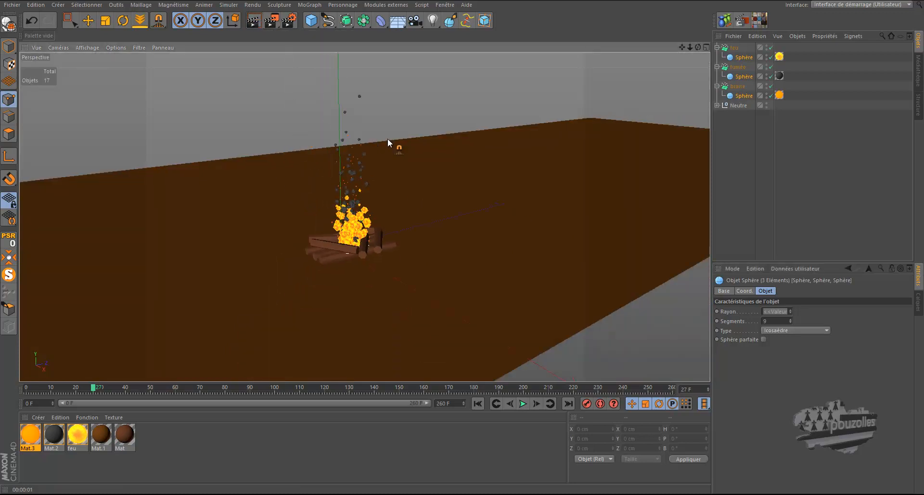
left_click(717, 105)
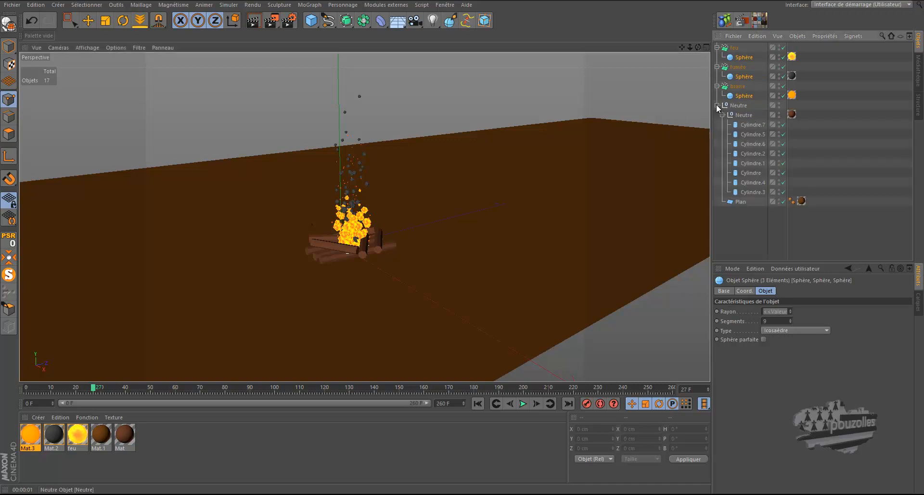
left_click(741, 202)
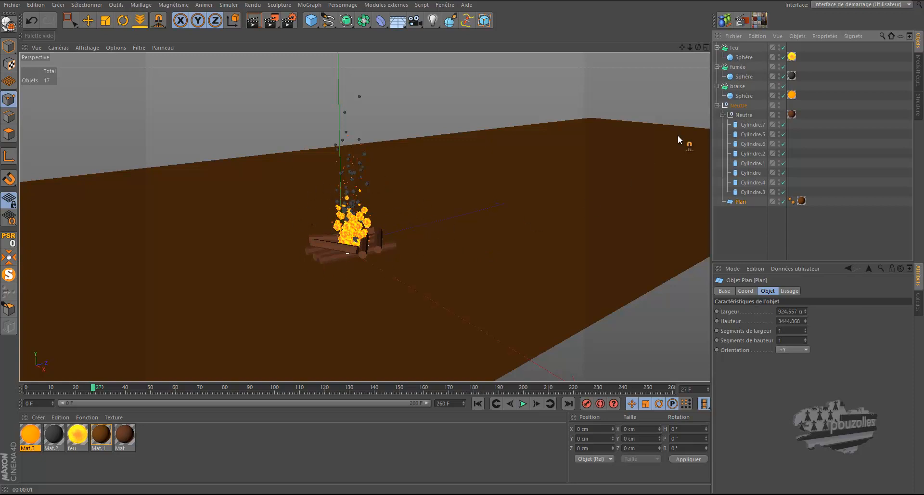
double_click(77, 436)
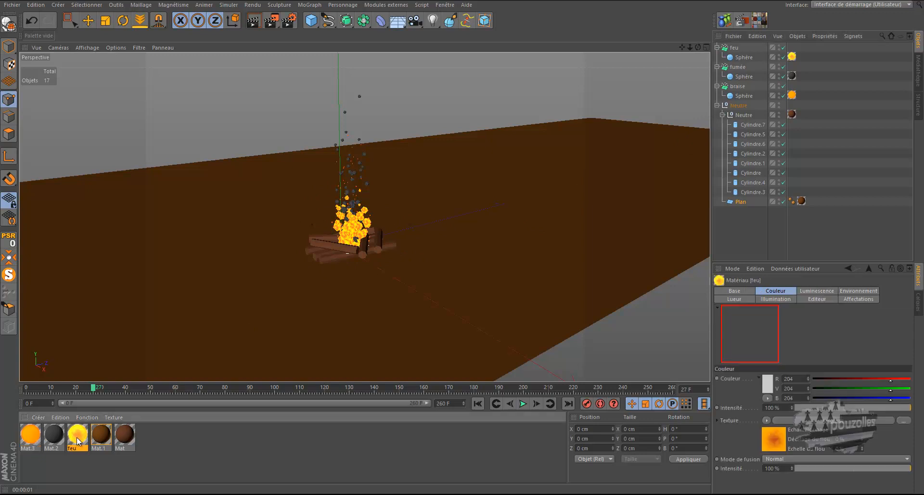
left_click(160, 253)
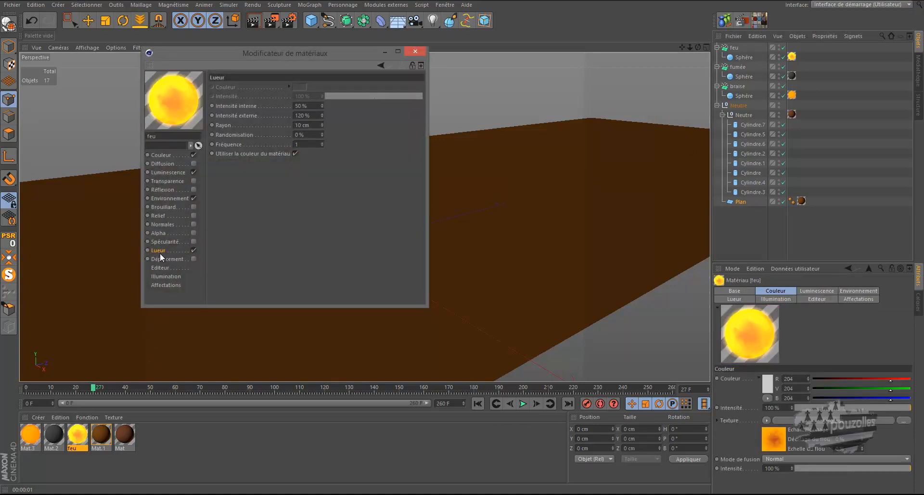
left_click(416, 51)
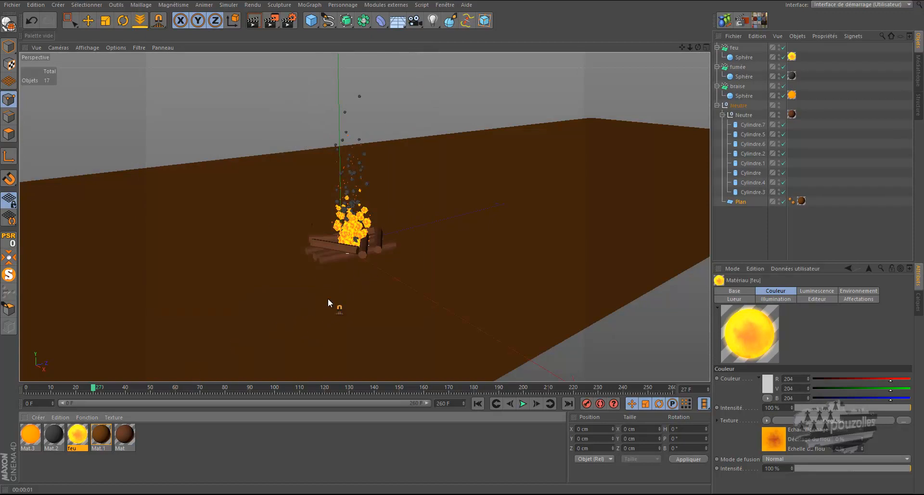
Step: Set the luminescence intensity of the feu material to 200 % and close the material editor
double_click(77, 434)
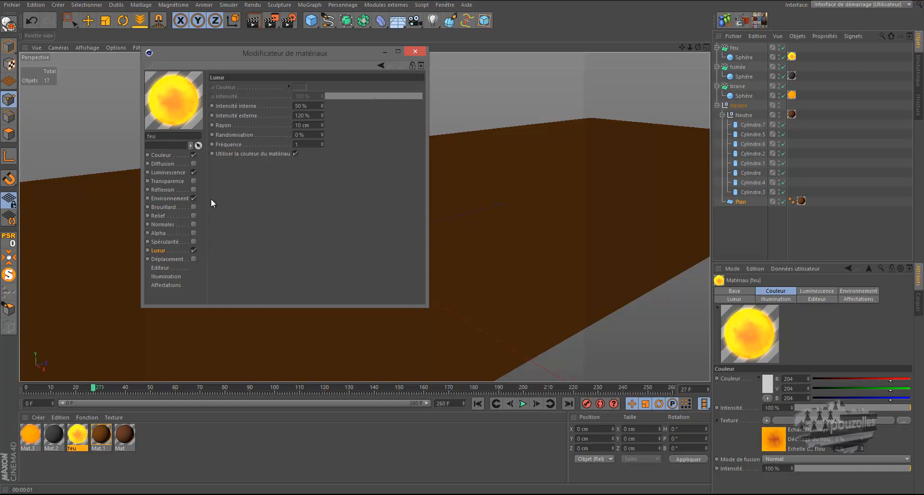
left_click(169, 172)
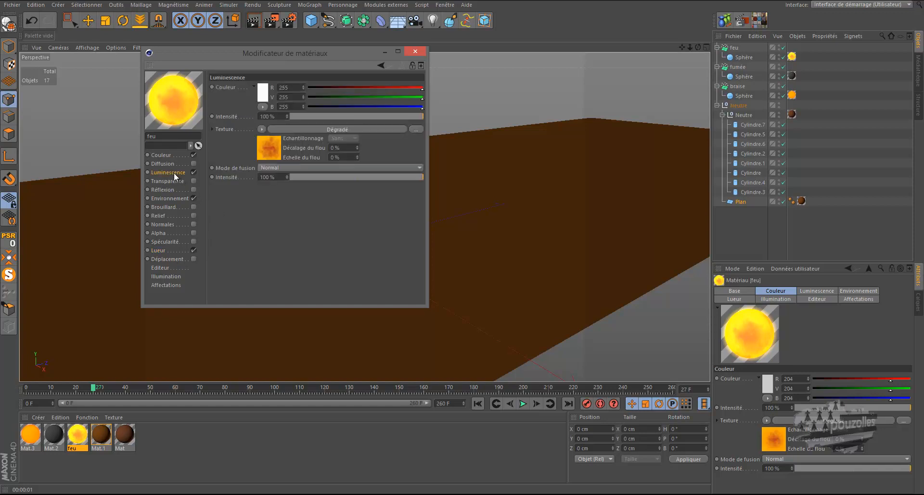
left_click(260, 117)
key("Delete")
type("2")
key("Return")
left_click(413, 53)
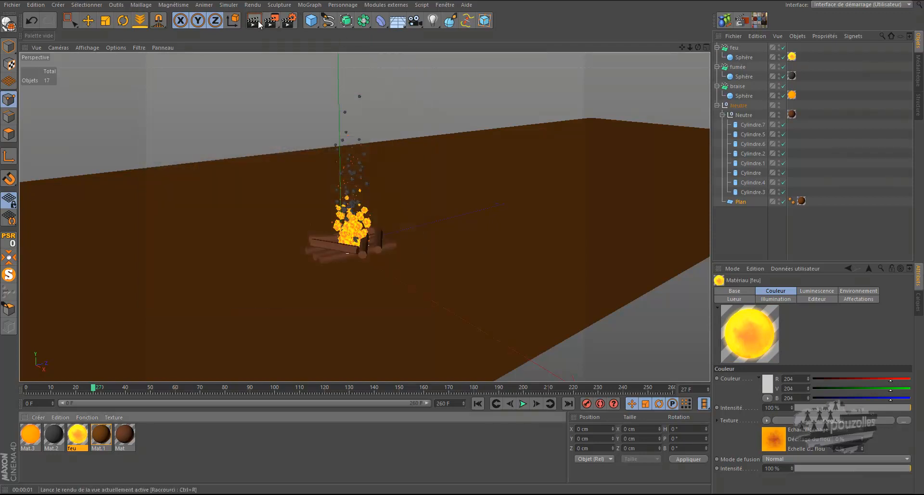
Step: Replay the fire animation from the start, stop it around frame 30, and render a close view of the campfire
left_click(478, 403)
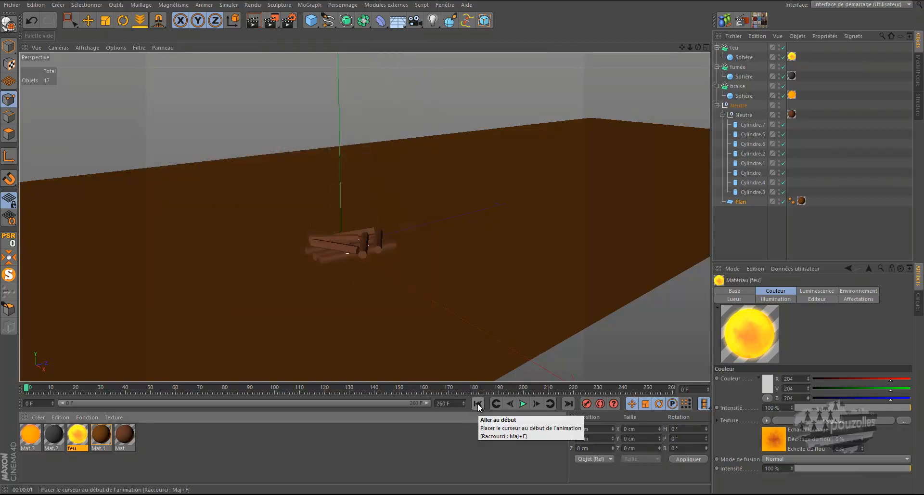
left_click(522, 405)
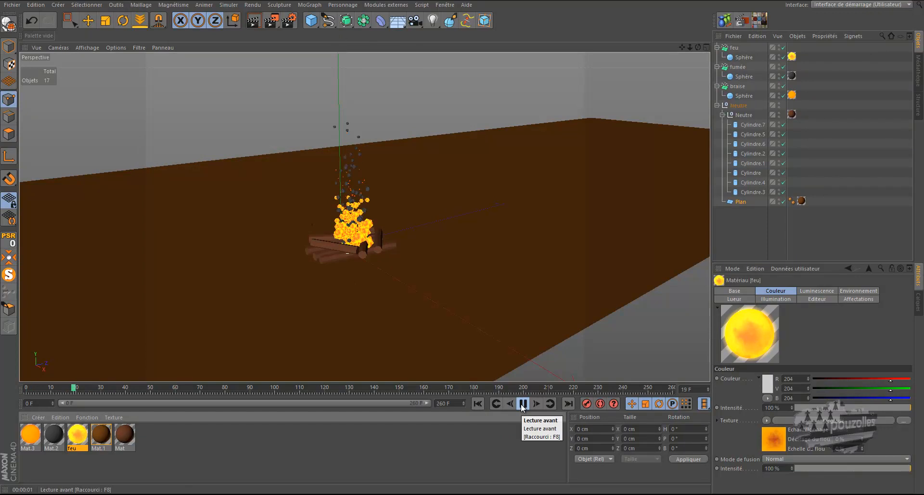
left_click(522, 406)
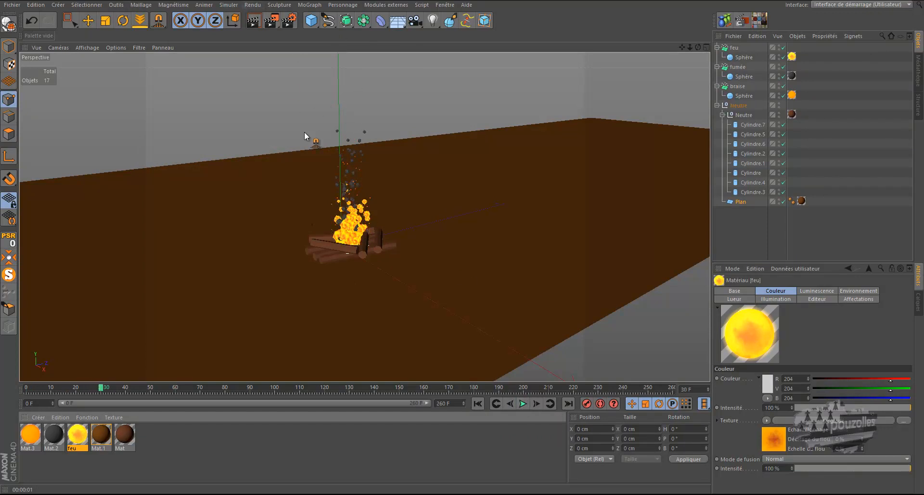
scroll(305, 137, "up", 3)
scroll(308, 137, "down", 3)
scroll(308, 138, "up", 4)
scroll(412, 345, "up", 2)
scroll(411, 343, "up", 1)
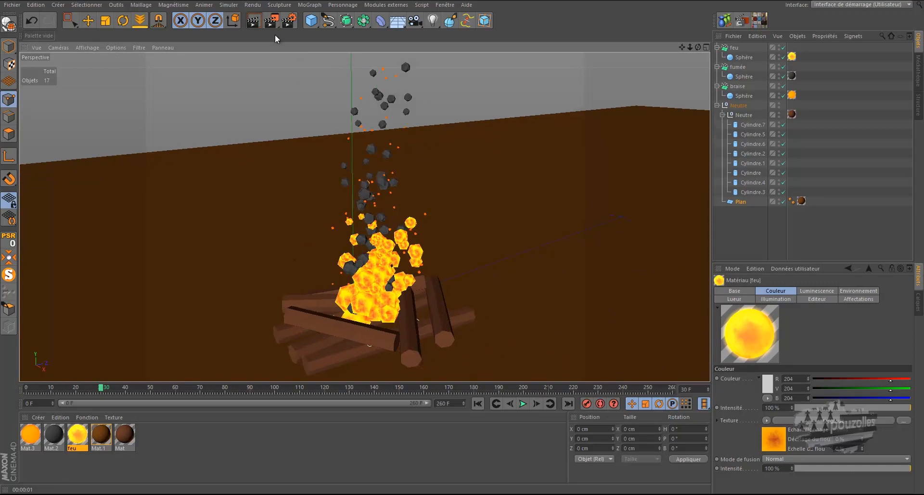
left_click(254, 20)
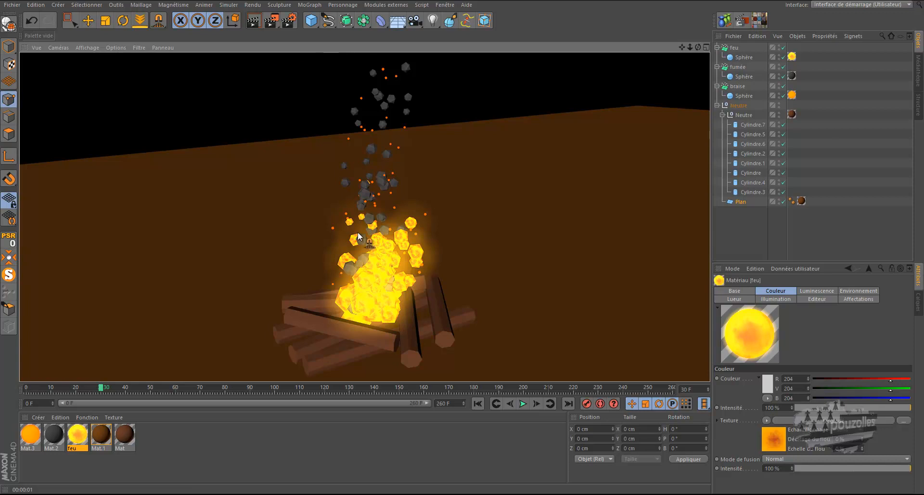
Step: Set the luminescence intensity of the feu material to 100 %, close the material editor and activate the Move tool
double_click(85, 433)
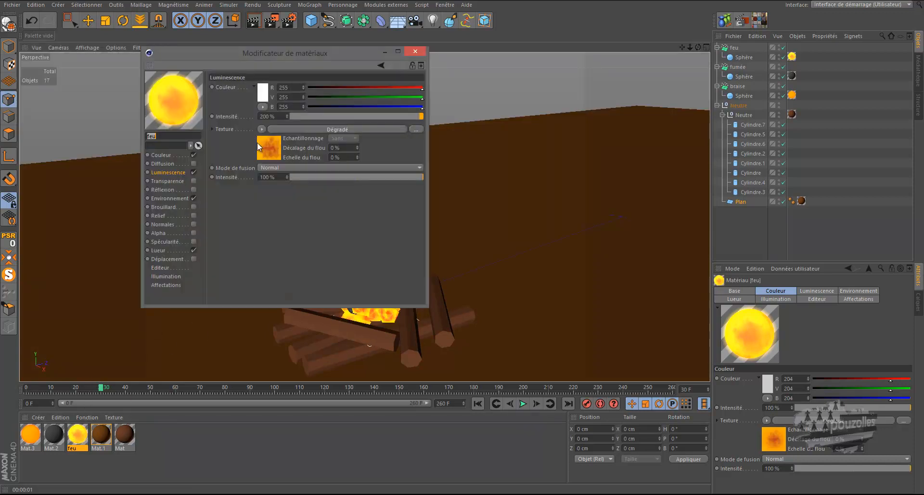
left_click(263, 116)
type("100")
key("Return")
left_click(414, 51)
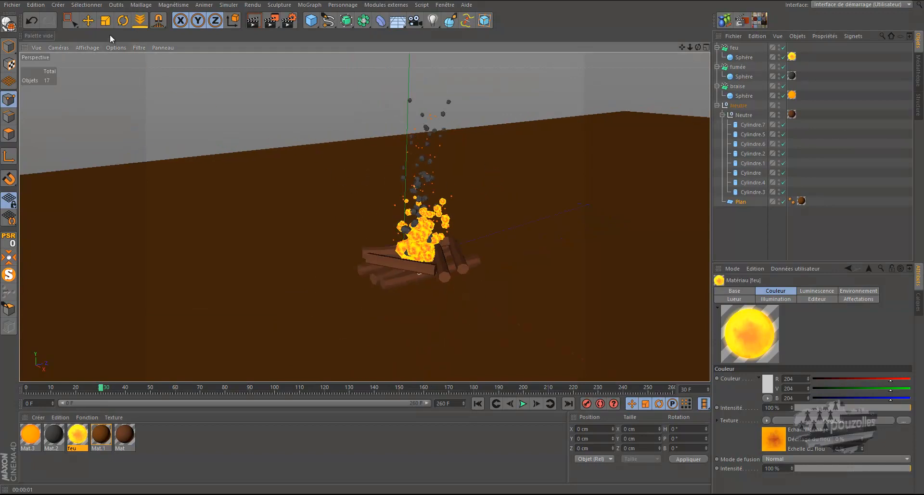
left_click(88, 20)
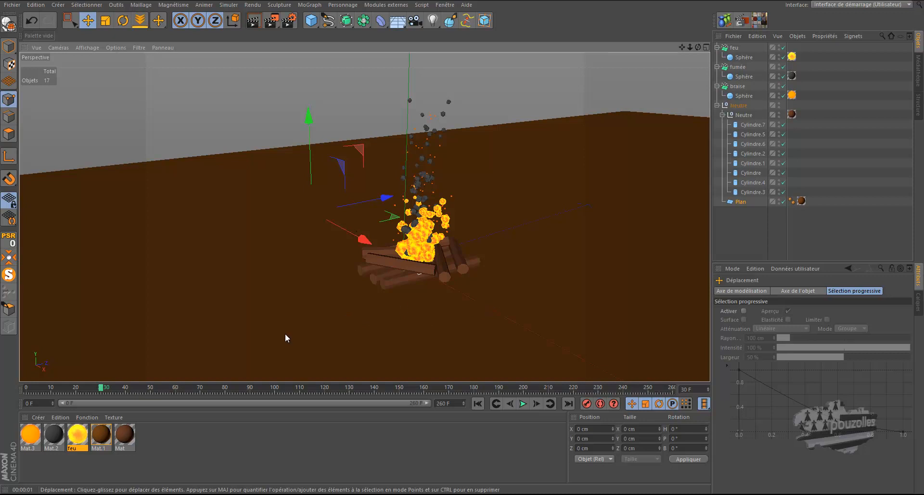
Step: Switch to the browser and examine the YouTube page of the Low Poly Fire in Cinema4D tutorial
mouse_move(63, 494)
left_click(62, 454)
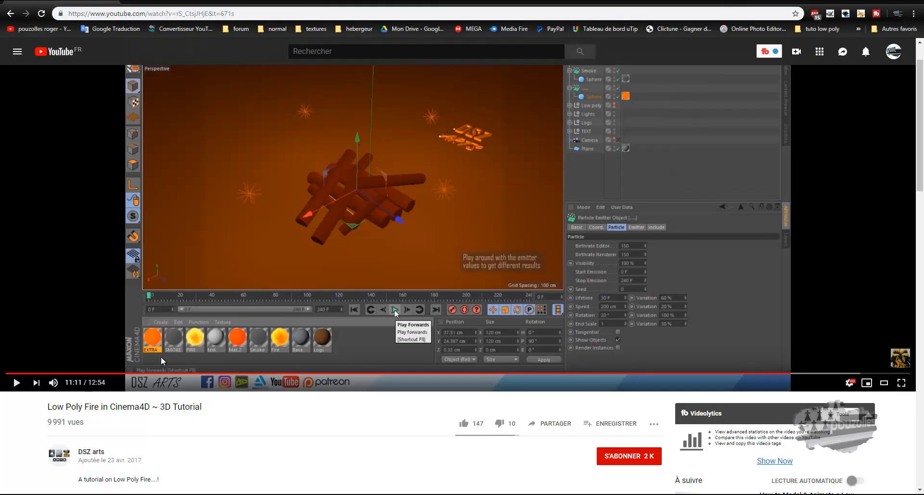
scroll(223, 191, "up", 1)
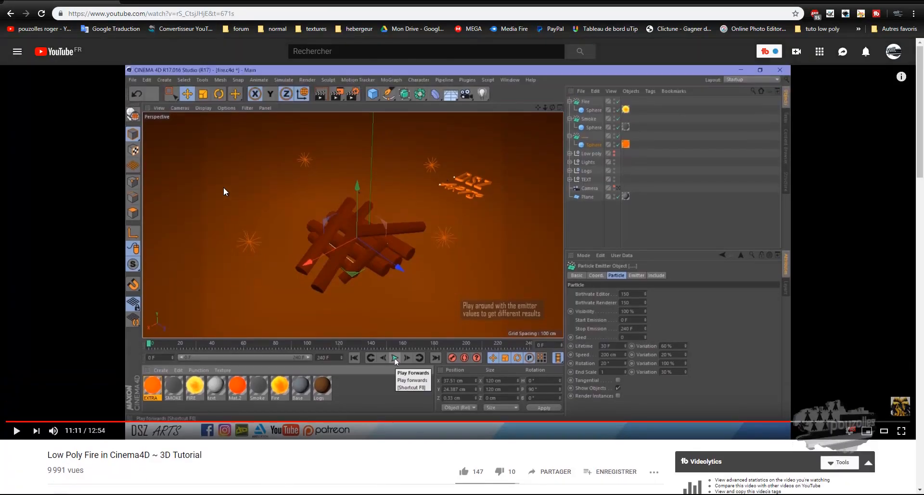
scroll(168, 305, "down", 1)
scroll(169, 305, "down", 1)
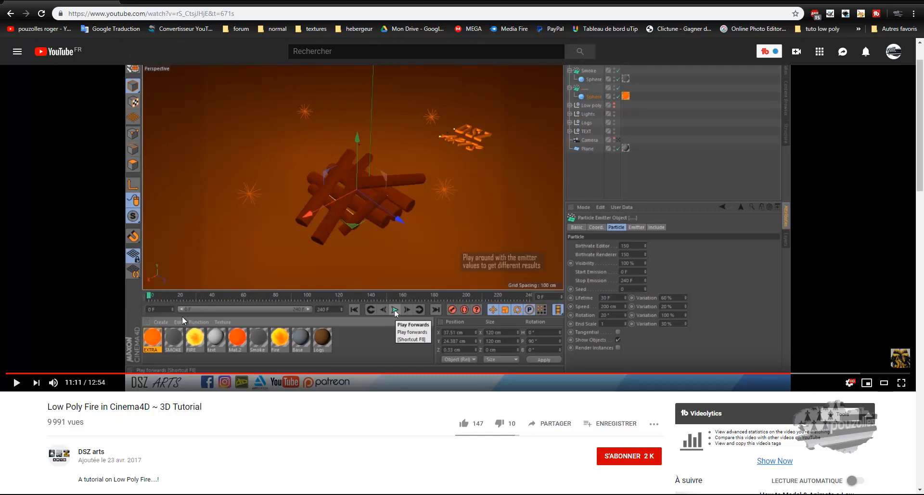
Step: Open the DSZ arts channel, pause its featured video, and look through its timelapses, tutorials, drawings and streams
left_click(94, 451)
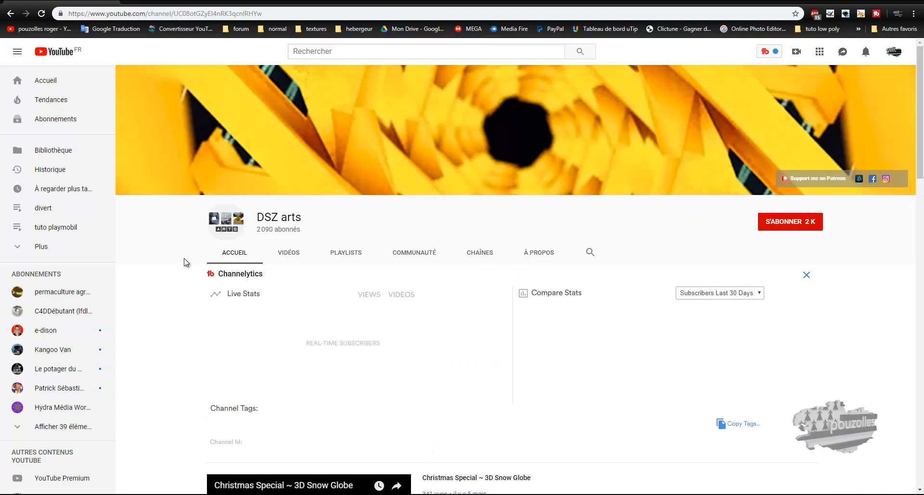
scroll(183, 262, "down", 5)
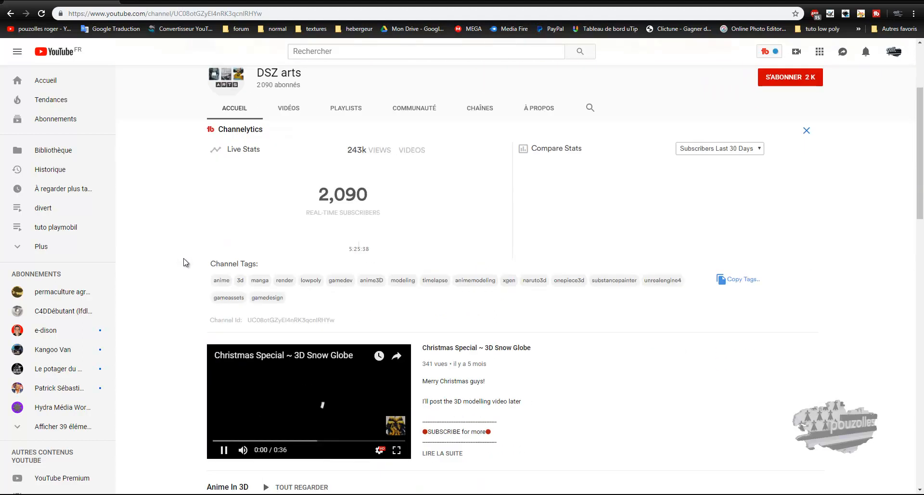
left_click(223, 354)
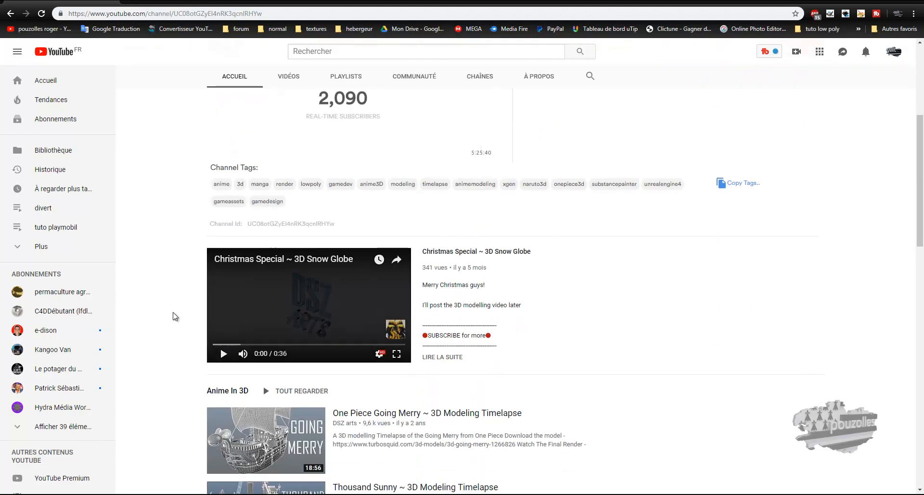
scroll(175, 313, "down", 3)
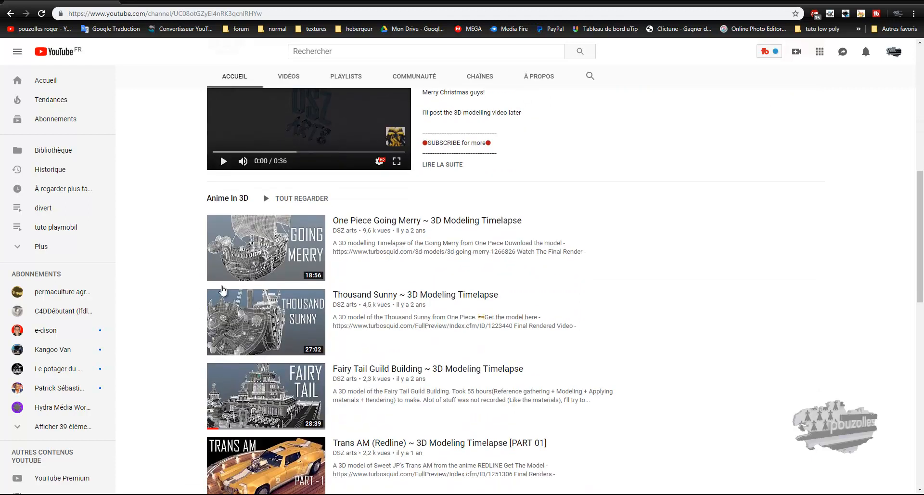
scroll(208, 363, "down", 2)
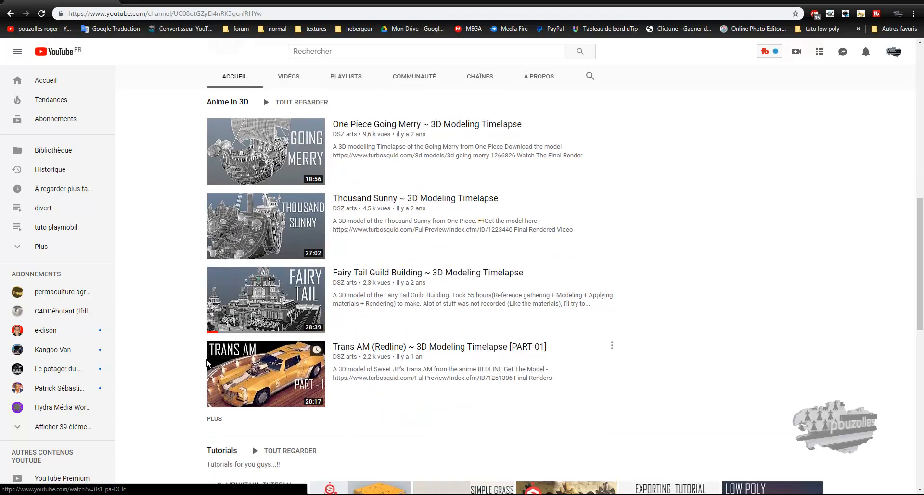
scroll(207, 363, "down", 3)
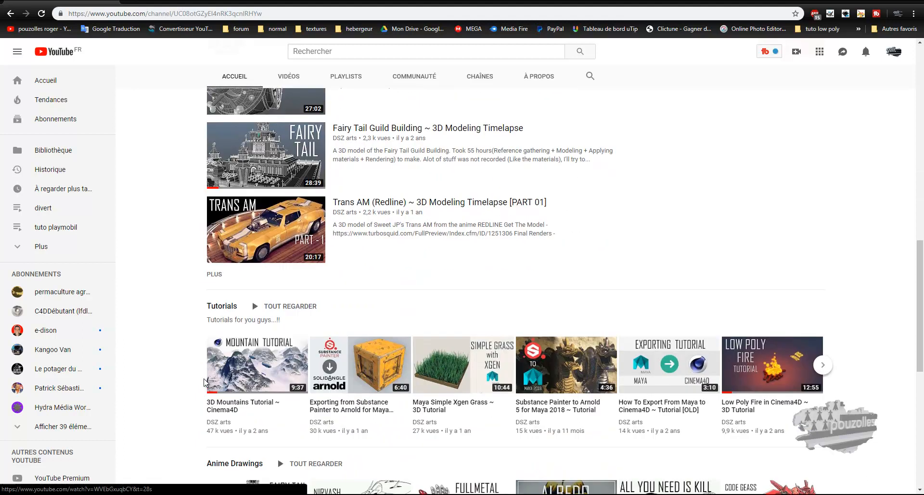
scroll(208, 369, "down", 2)
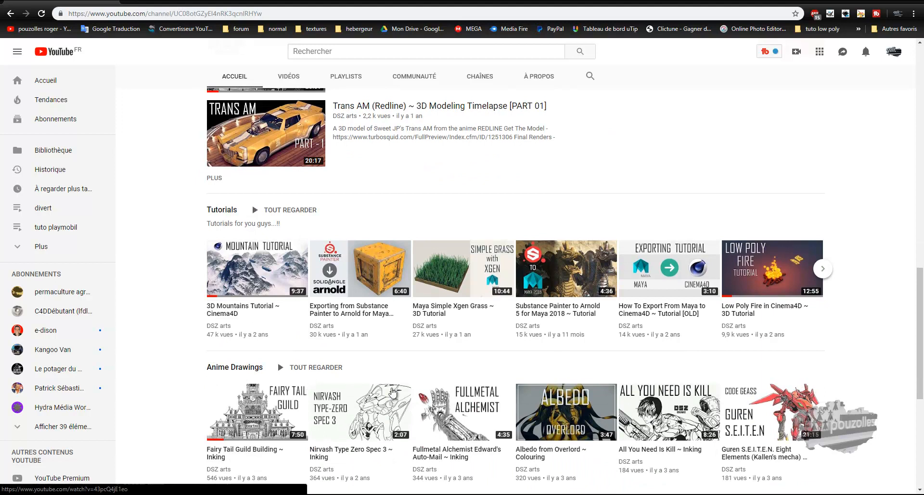
scroll(805, 341, "down", 4)
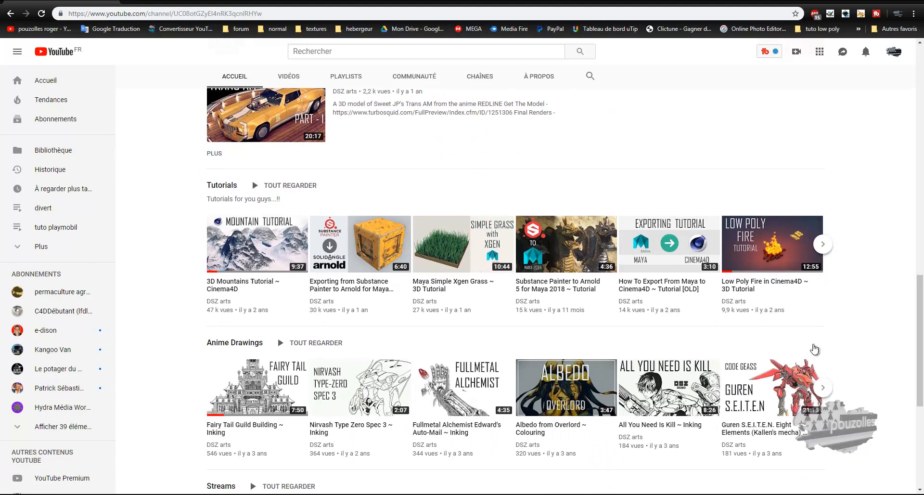
scroll(878, 337, "down", 2)
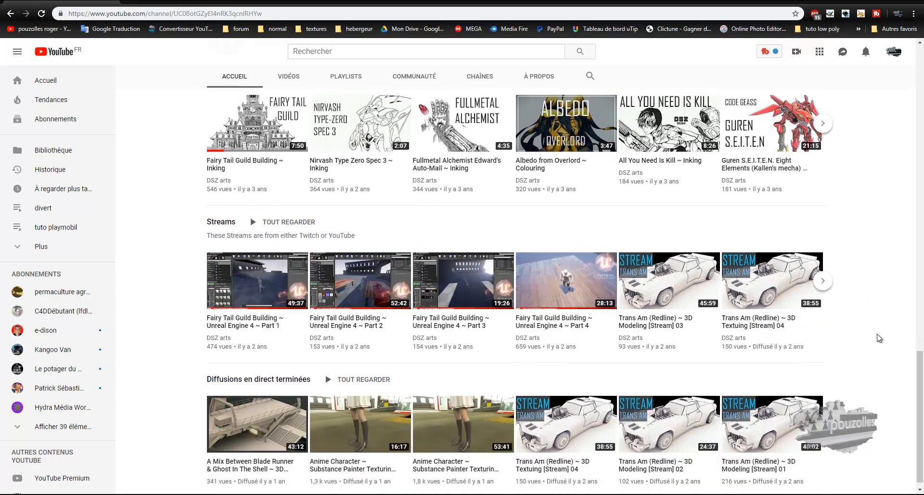
scroll(879, 338, "down", 1)
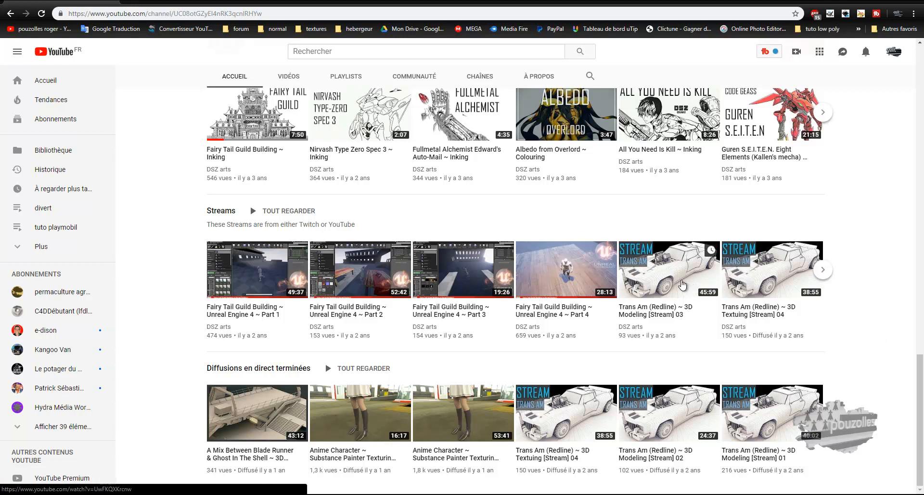
scroll(679, 283, "up", 15)
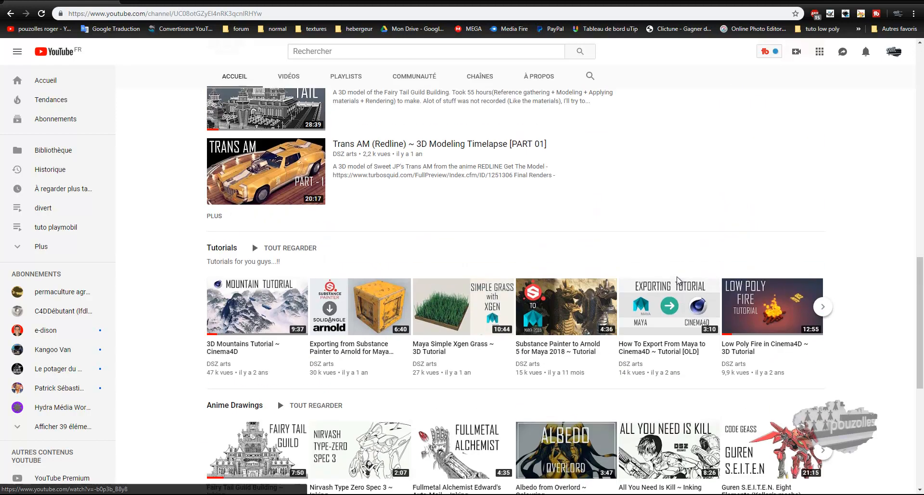
scroll(678, 278, "up", 8)
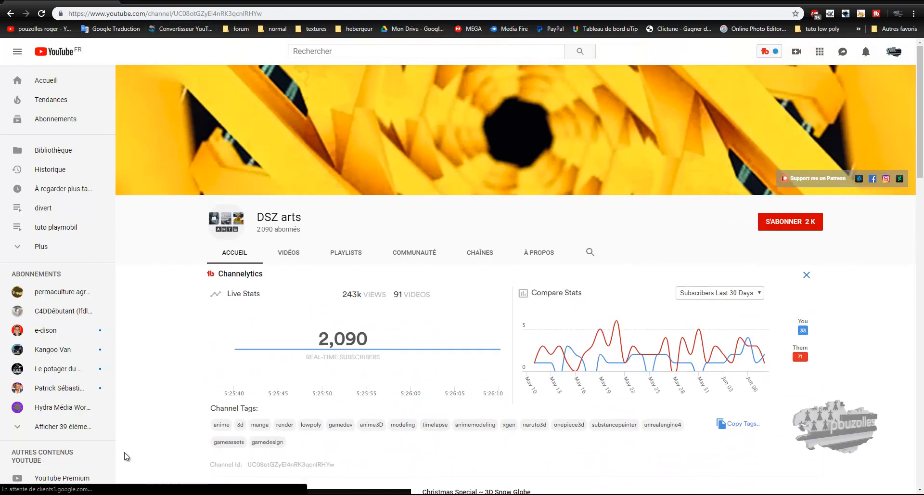
Step: Switch back to Cinema 4D and play the campfire animation from the current frame
key("alt+Tab")
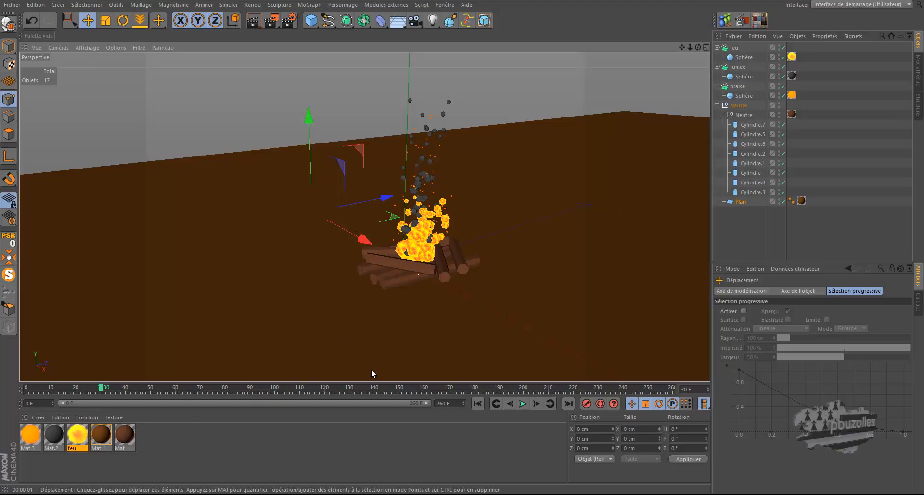
left_click(523, 404)
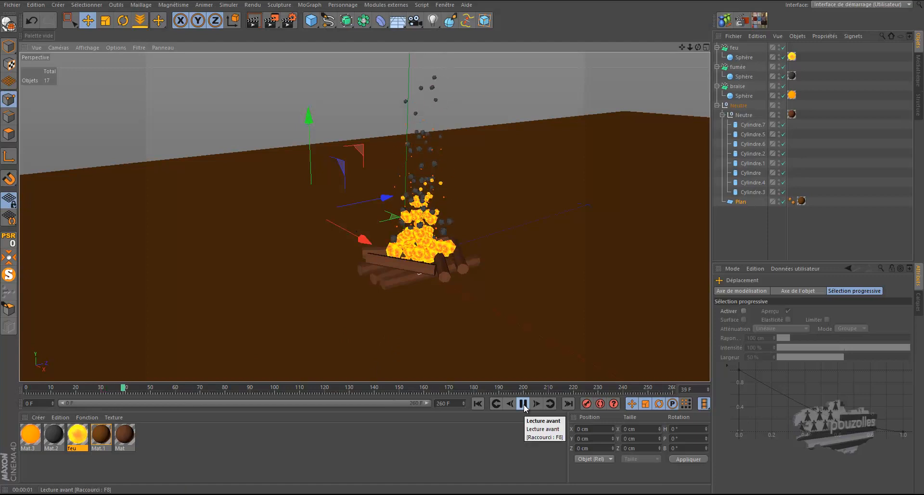